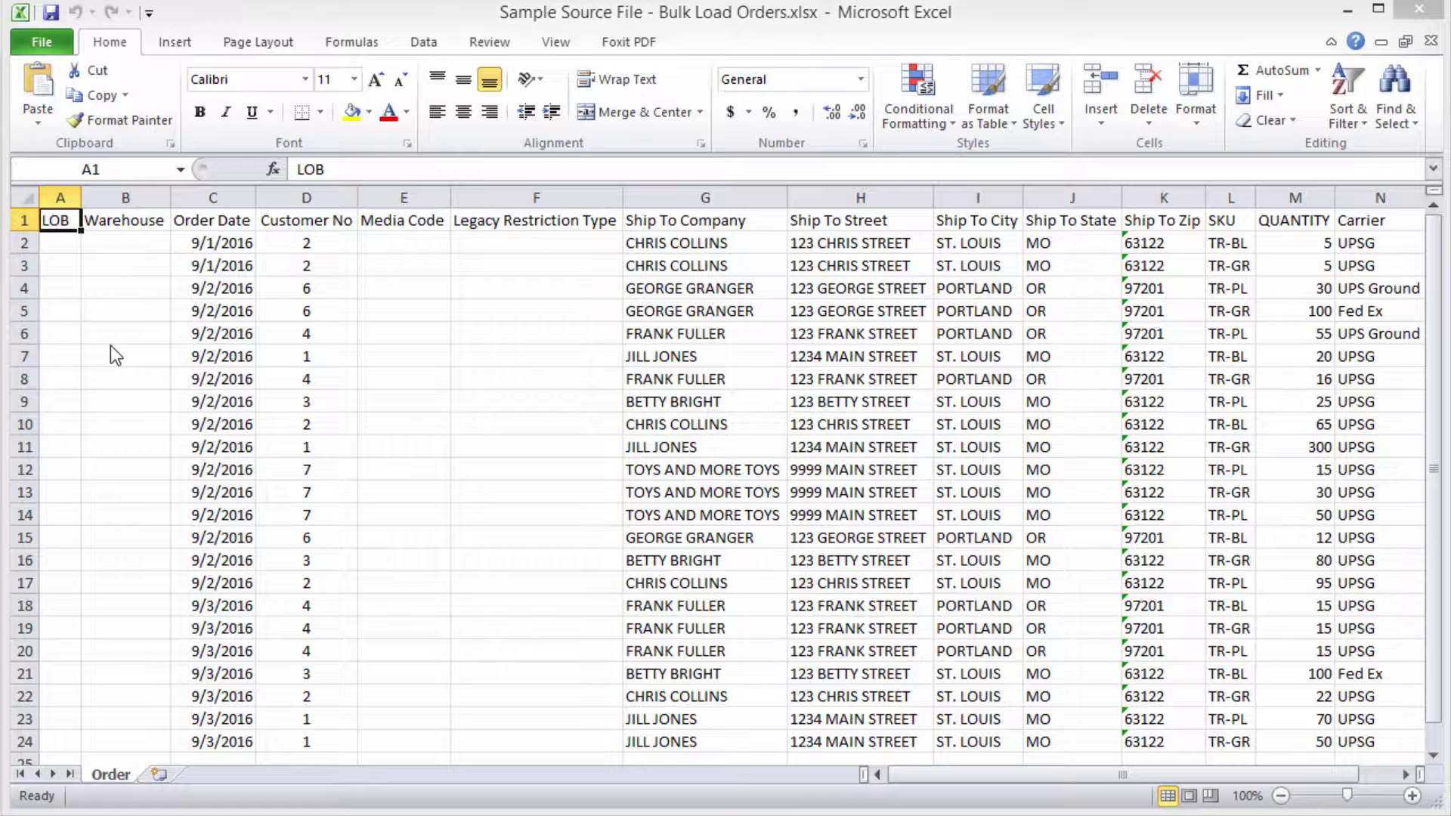
- Enter warehouse numbers 1, 1 and 2 into Excel cells B2:B4 under Warehouse
{"action": "left_click", "coordinate": [154, 239]}
{"action": "type", "text": "1"}
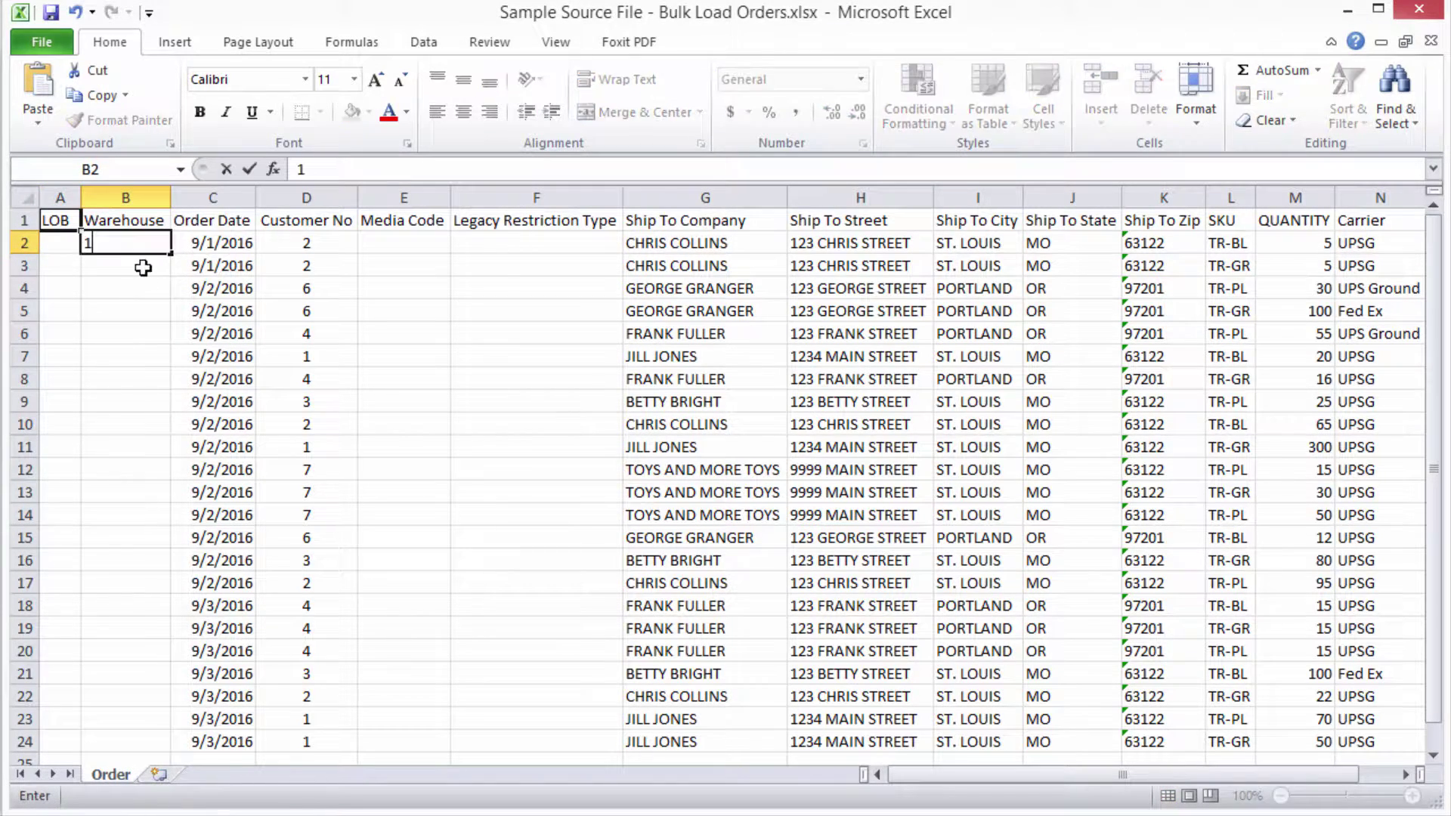
{"action": "left_click", "coordinate": [143, 268]}
{"action": "type", "text": "1"}
{"action": "left_click", "coordinate": [145, 293]}
{"action": "type", "text": "2"}
{"action": "left_click", "coordinate": [147, 316]}
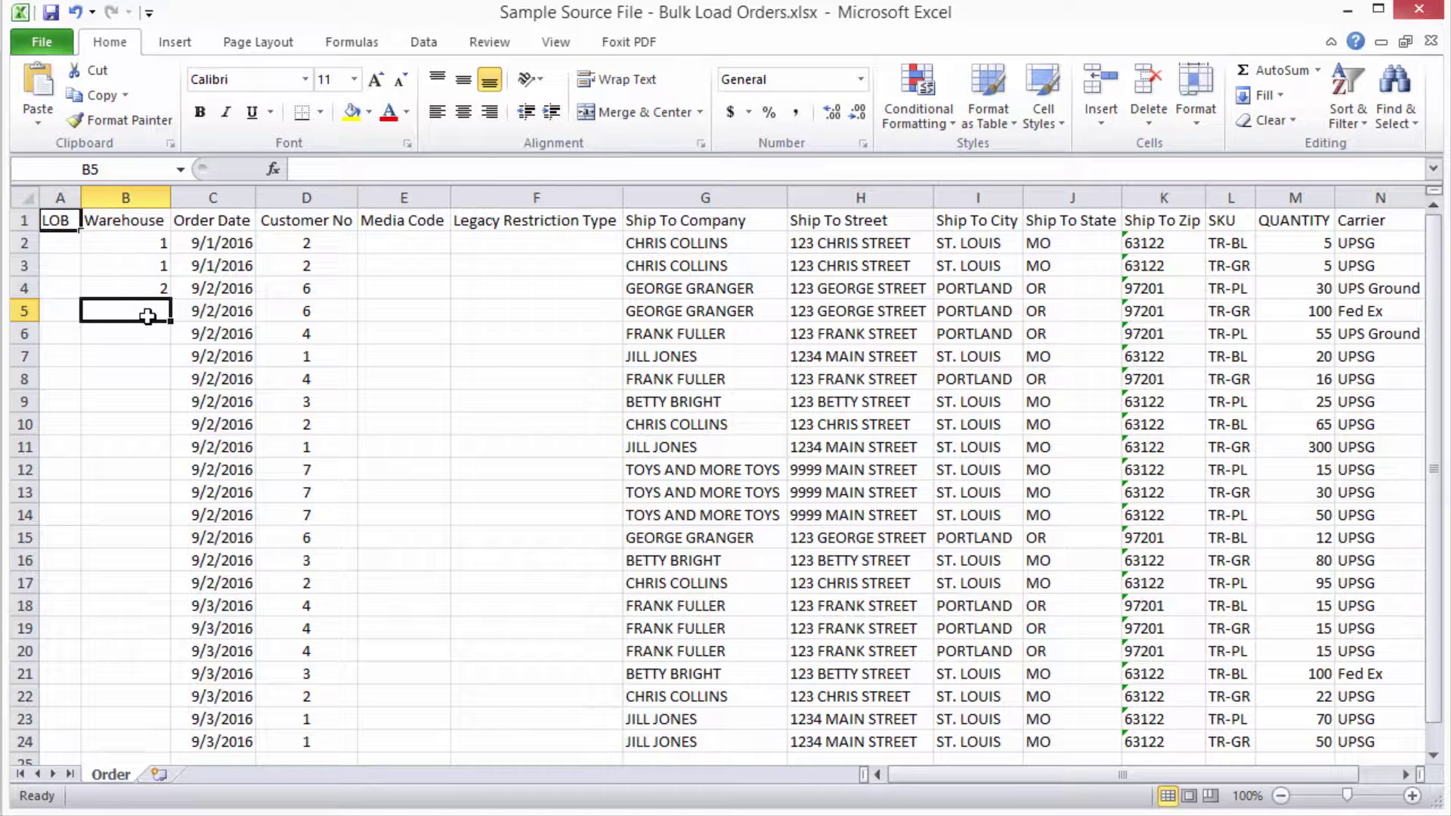
{"action": "left_click", "coordinate": [155, 260]}
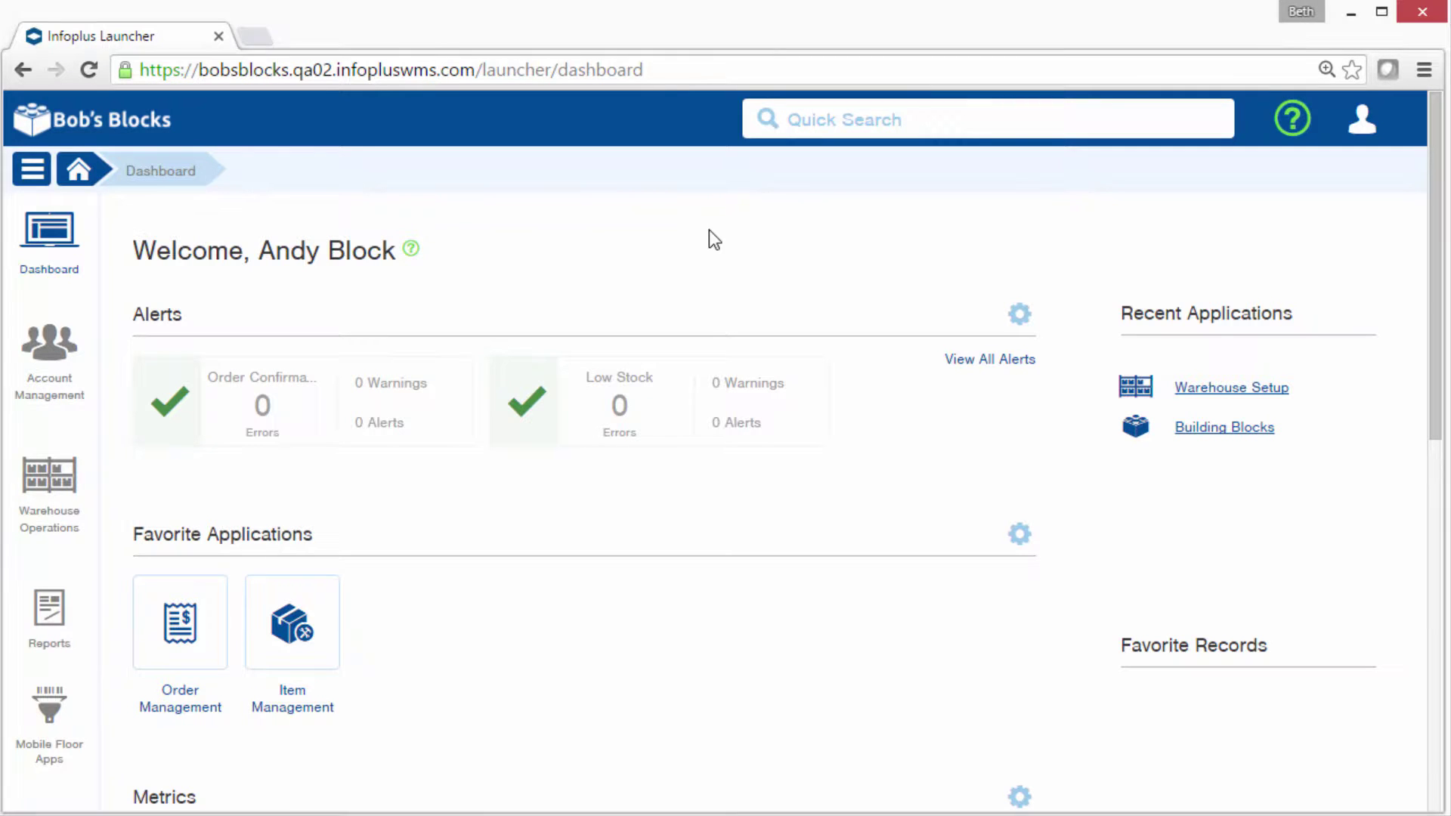
- Find Order through Quick Actions and launch Actions > Bulk Load for orders
{"action": "key", "text": "ctrl+shift+space"}
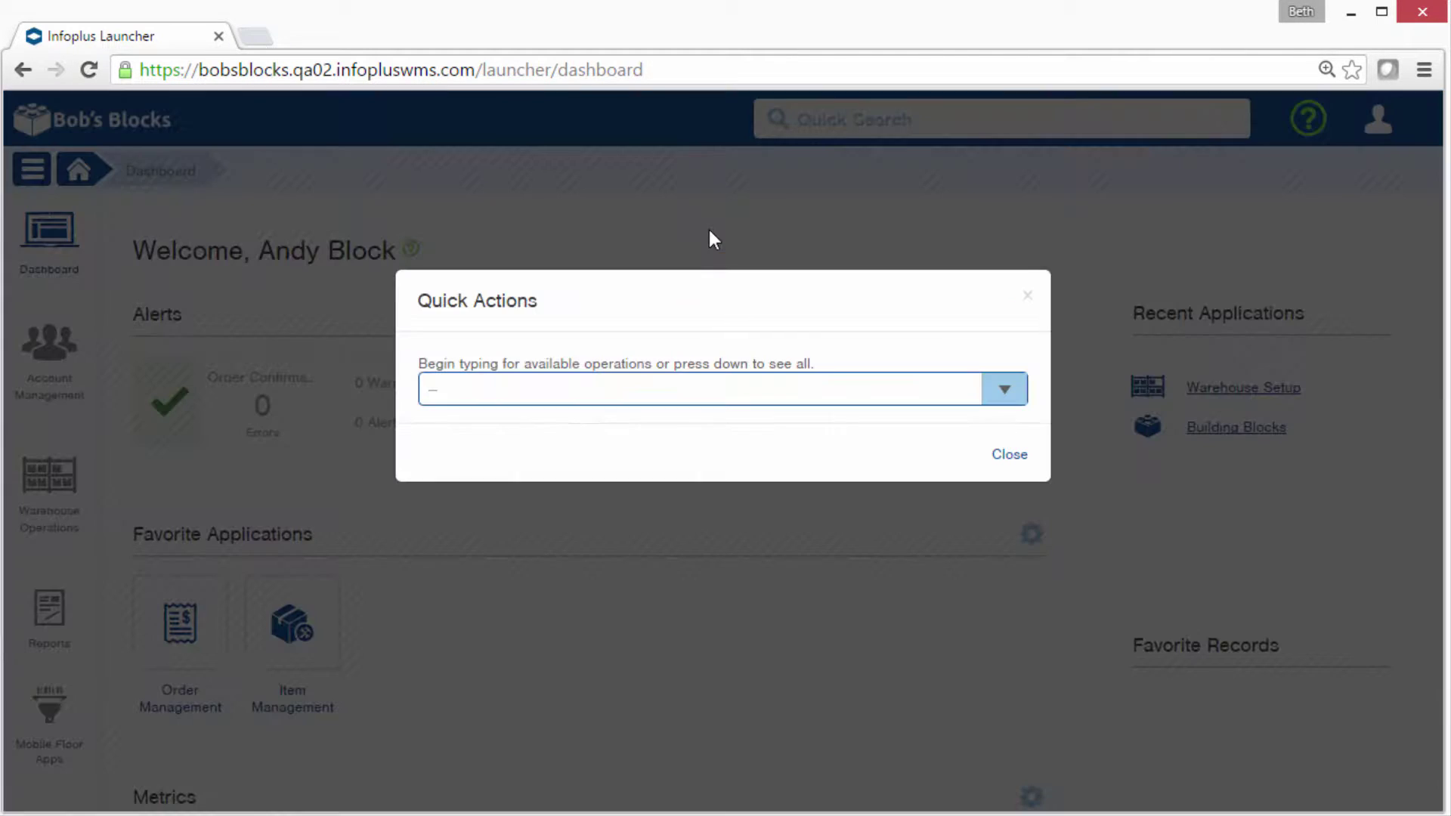
{"action": "left_click", "coordinate": [1008, 393]}
{"action": "type", "text": "o"}
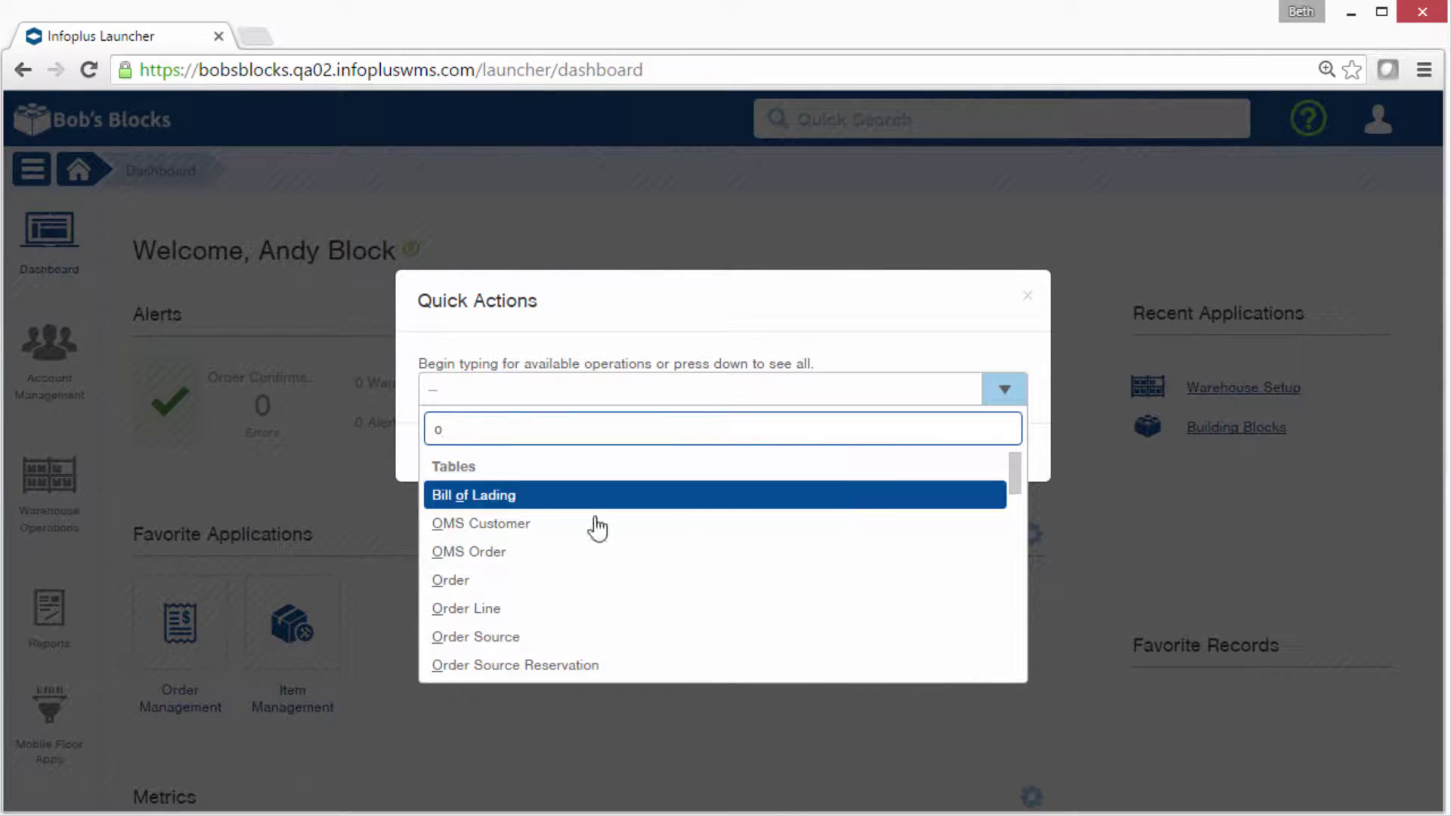
{"action": "left_click", "coordinate": [512, 582]}
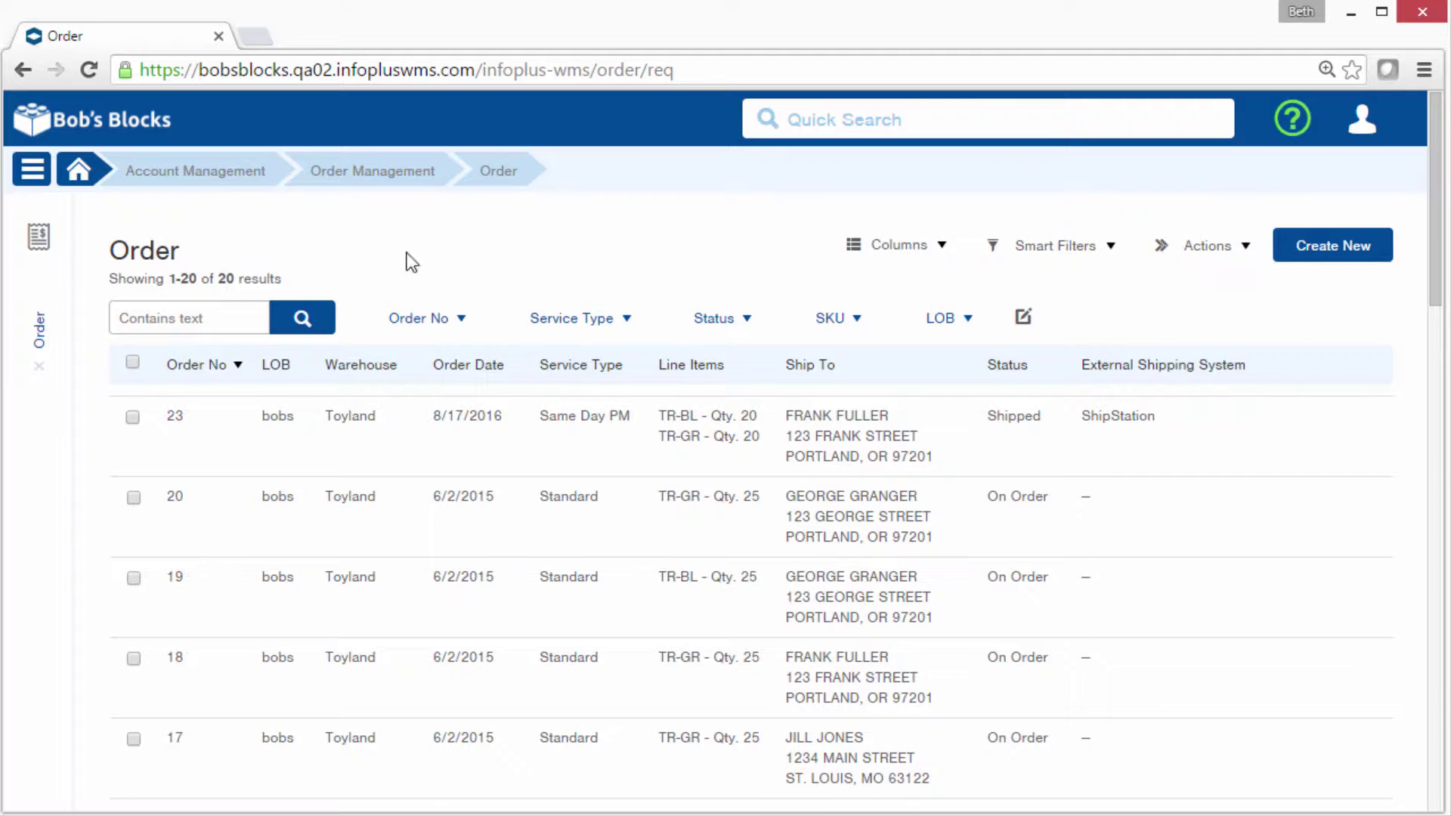
{"action": "left_click", "coordinate": [1207, 249]}
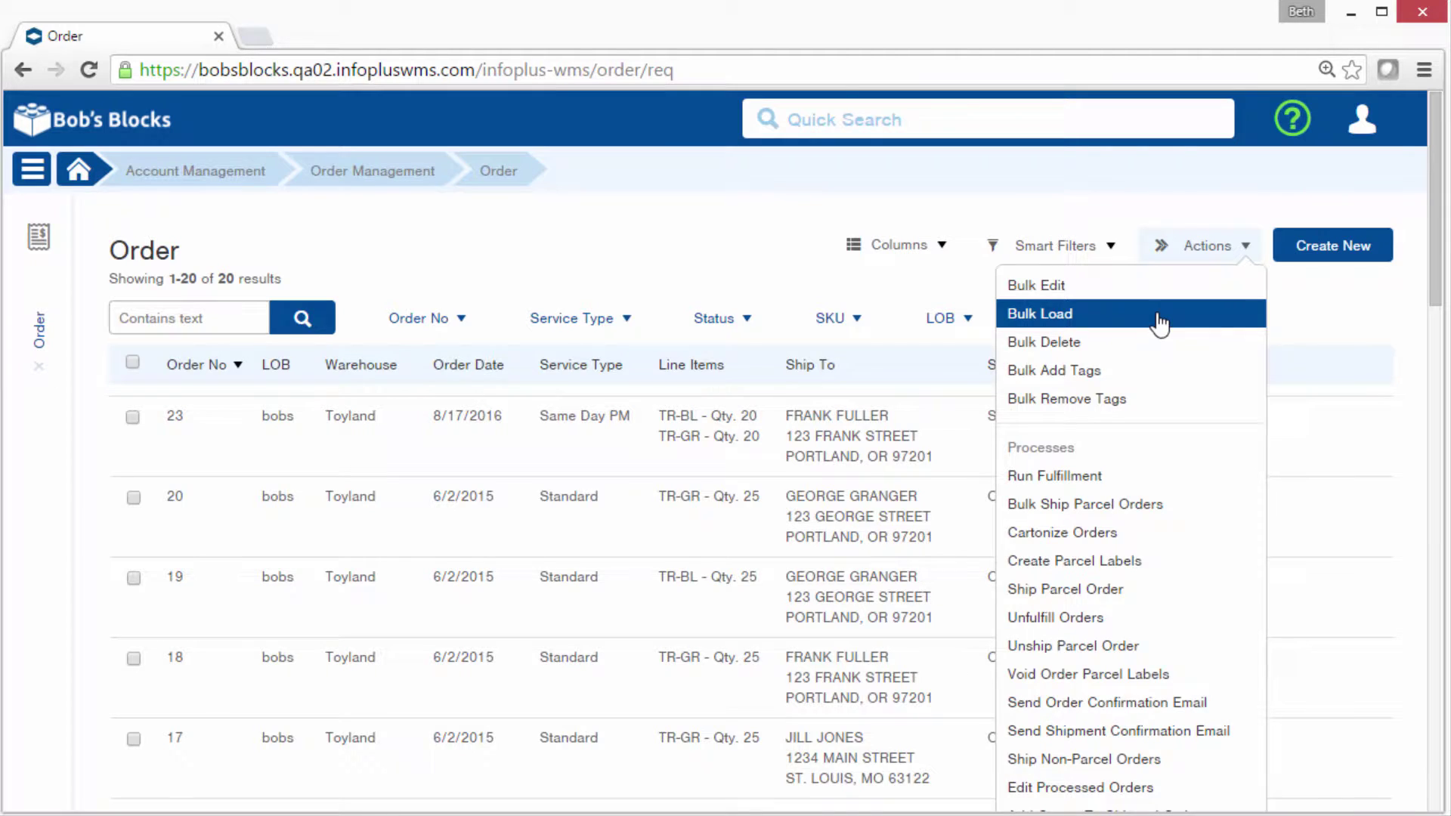
{"action": "left_click", "coordinate": [1160, 324]}
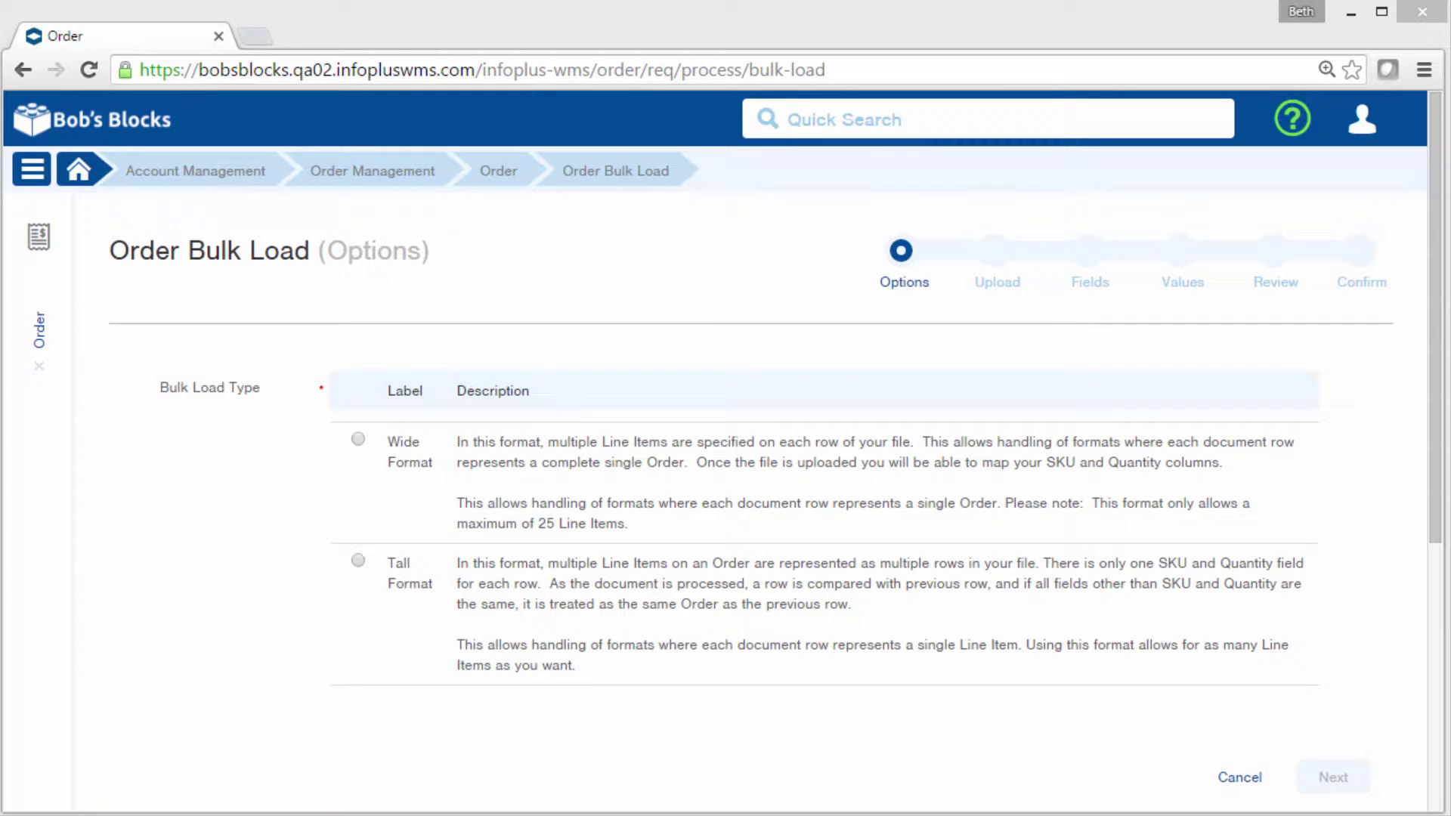
{"action": "key", "text": "alt+Tab"}
{"action": "key", "text": "ctrl+Home"}
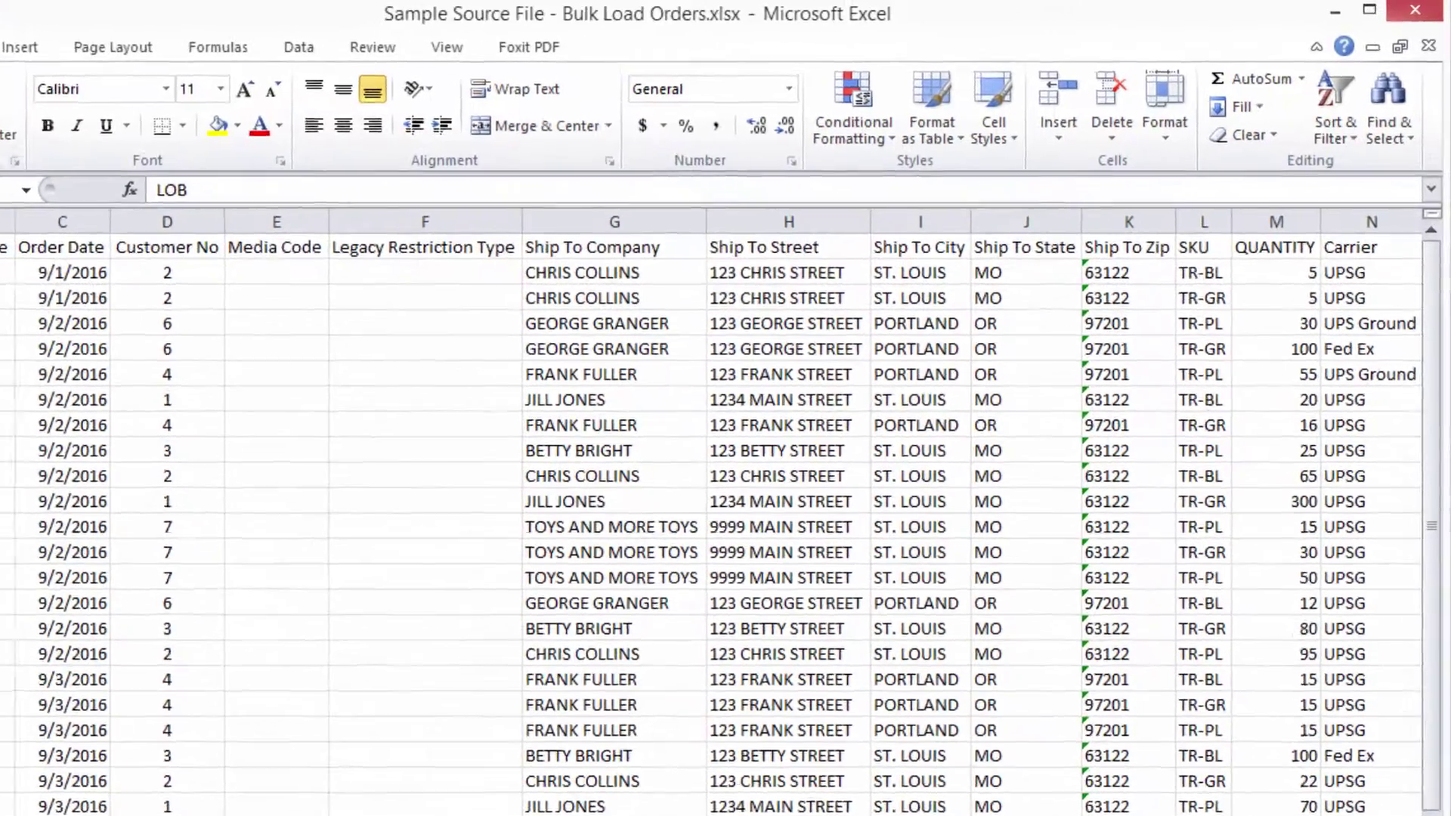
{"action": "key", "text": "shift+space"}
{"action": "key", "text": "shift+Down"}
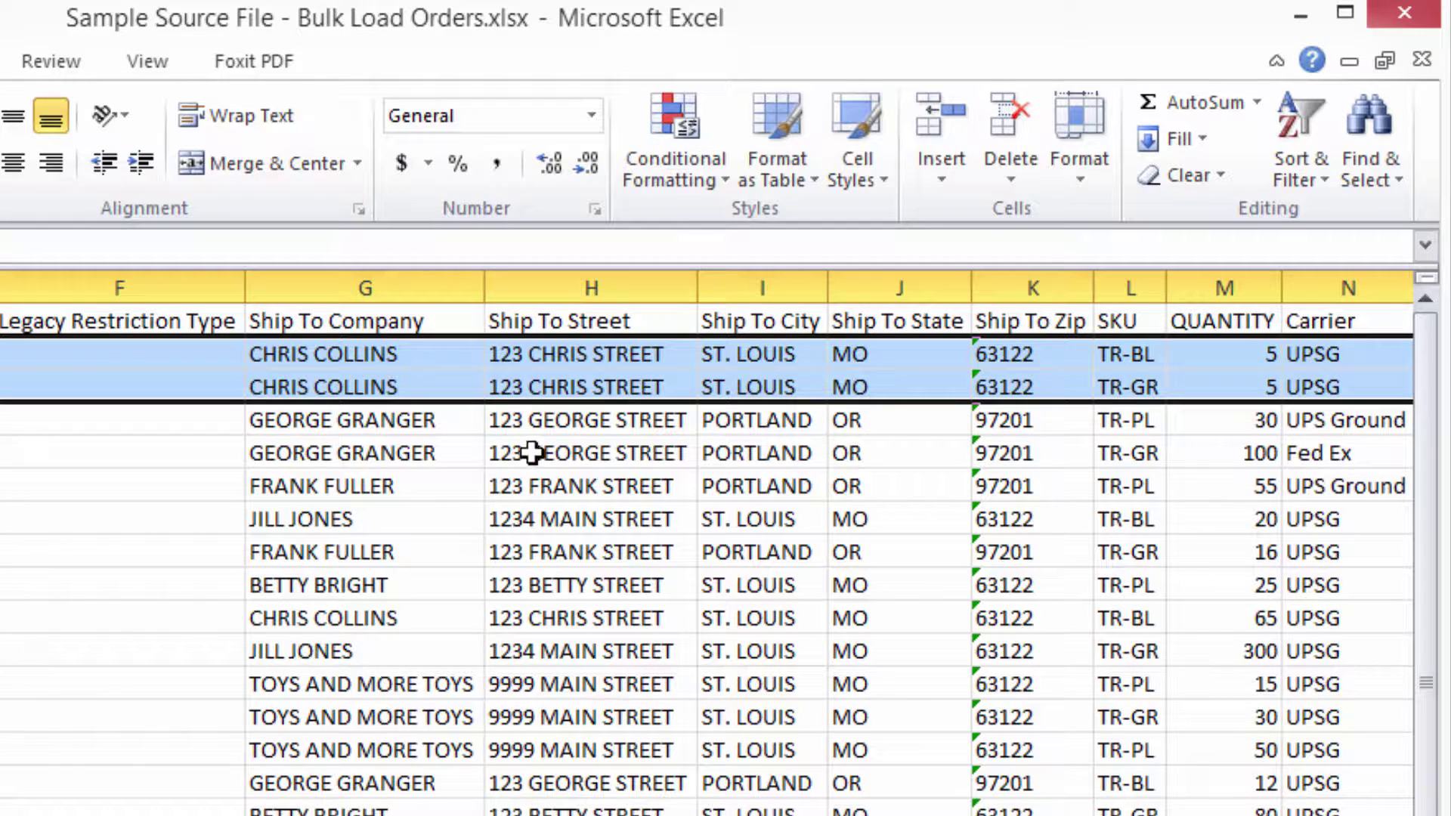
{"action": "left_click", "coordinate": [470, 429]}
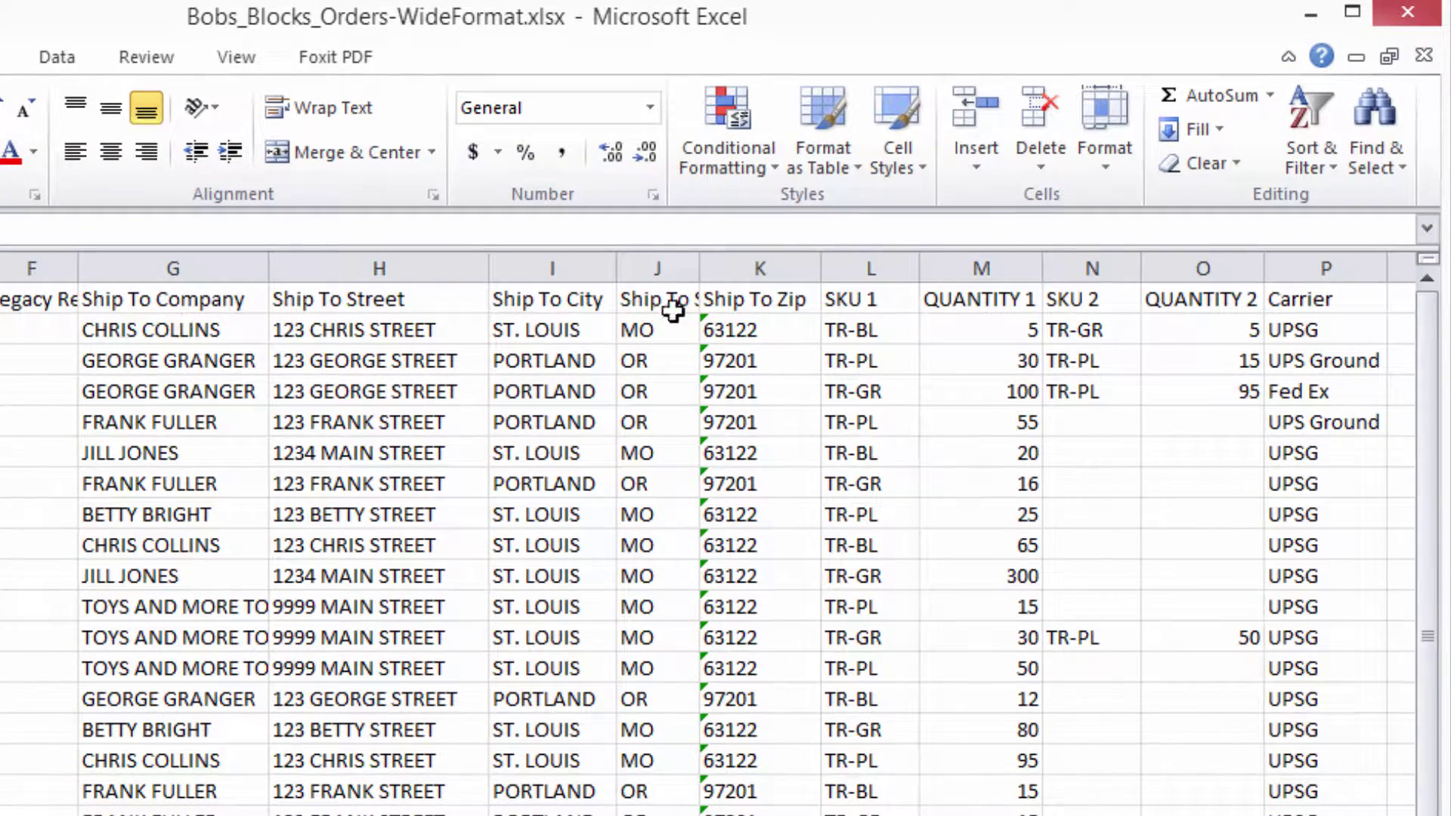
{"action": "left_click", "coordinate": [849, 329]}
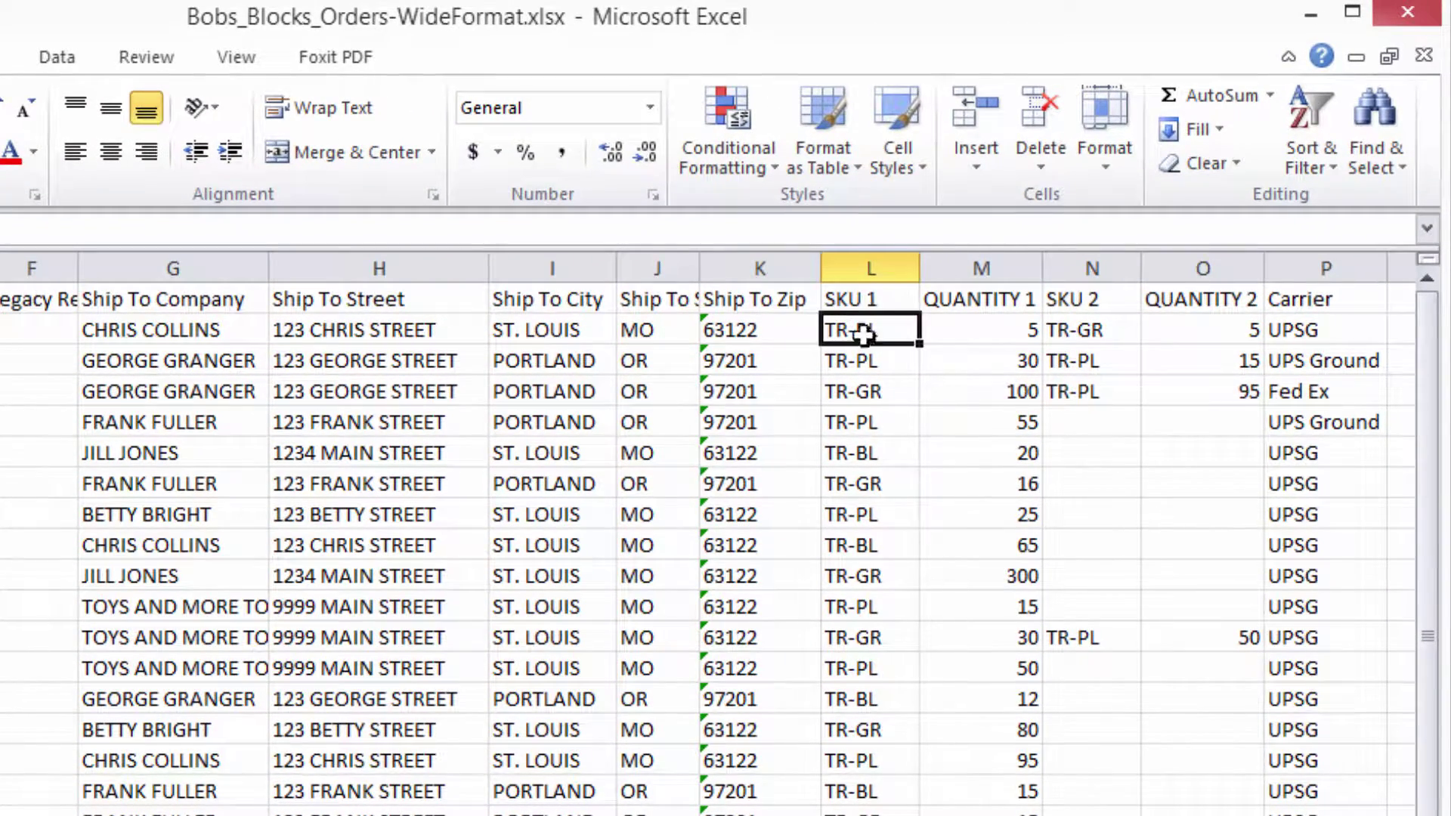
{"action": "left_click", "coordinate": [1095, 325]}
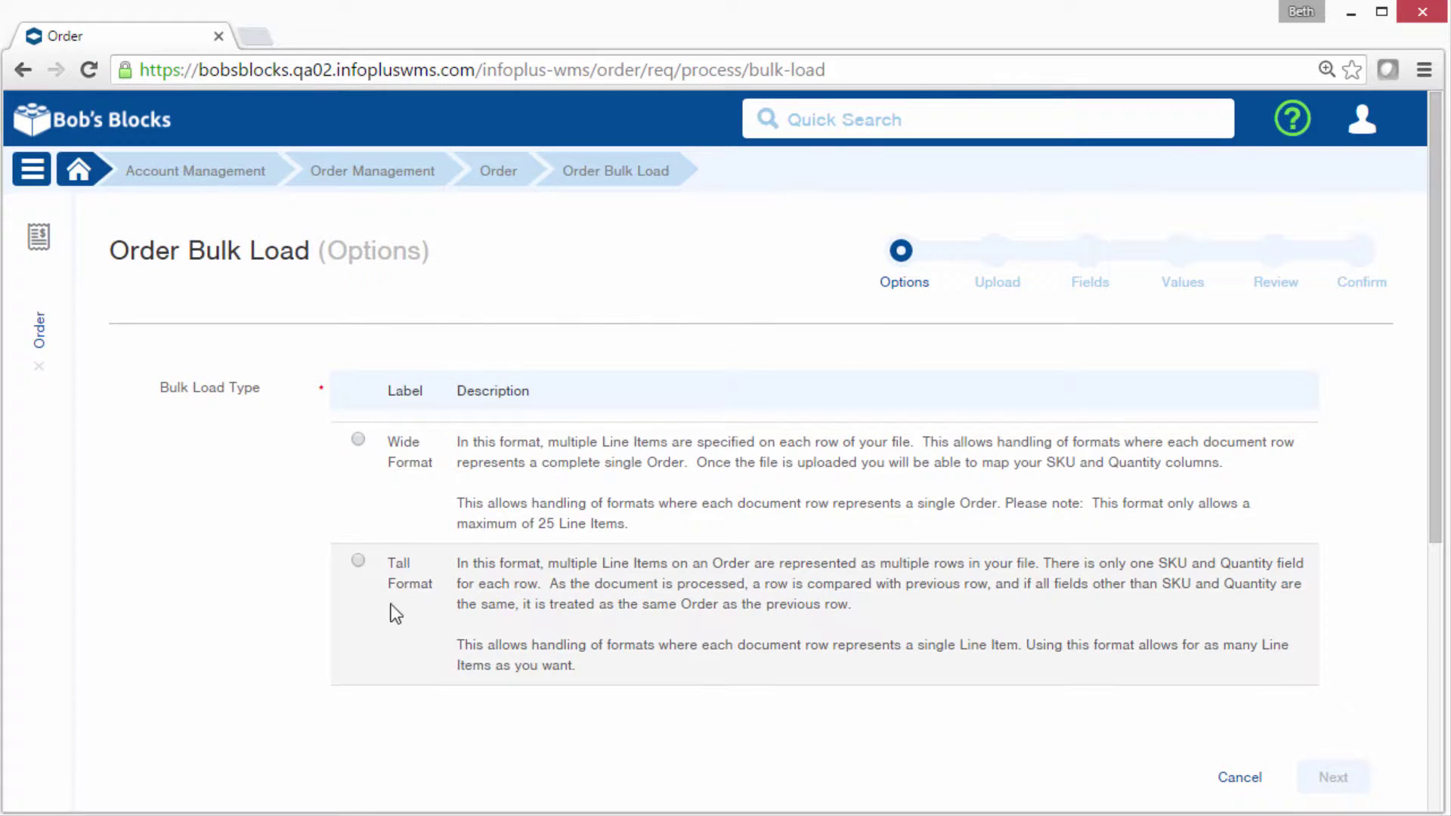
- Choose Tall Format and upload Sample Source File - Bulk Load Orders.xlsx
{"action": "left_click", "coordinate": [358, 561]}
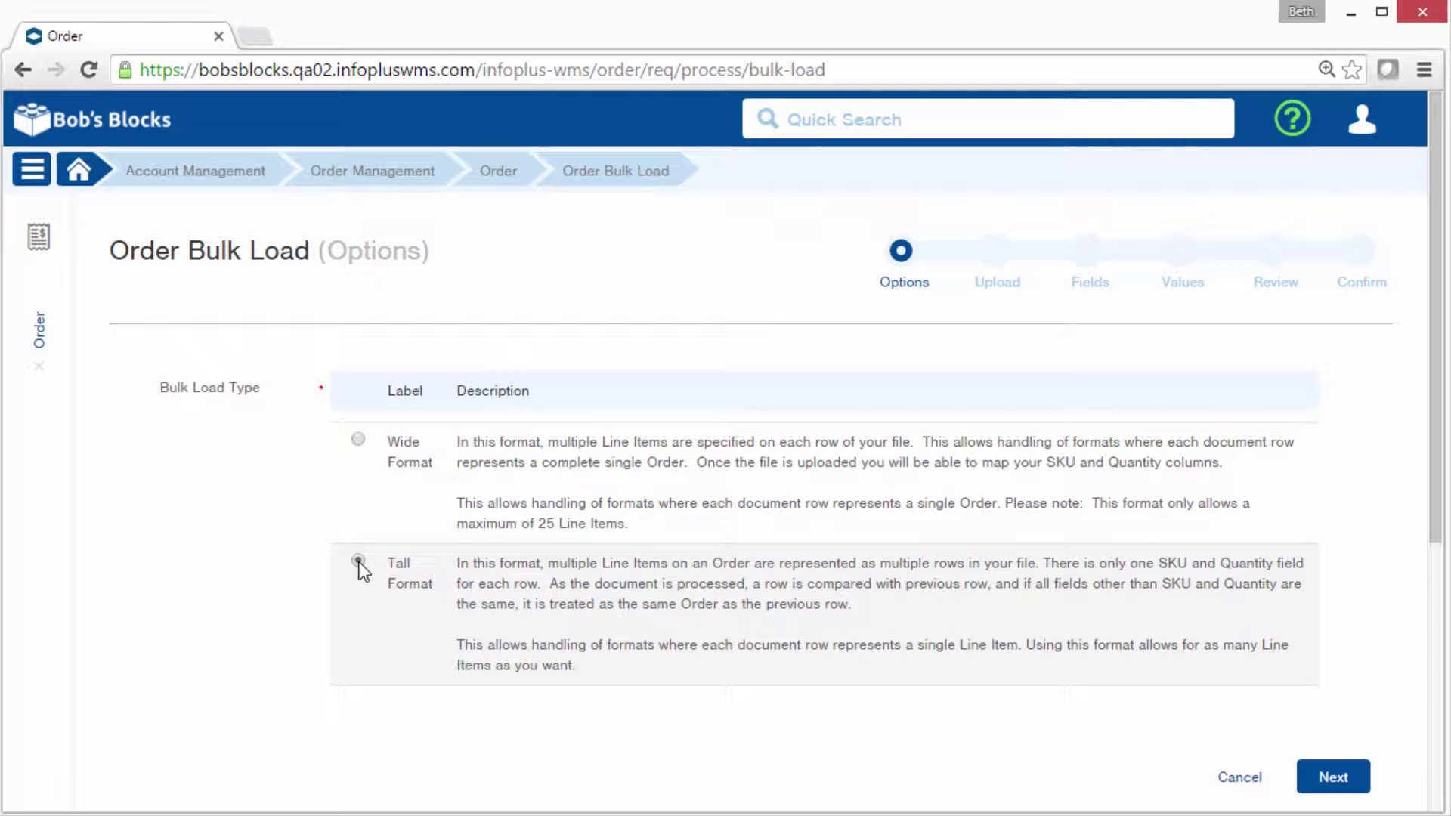
{"action": "left_click", "coordinate": [1346, 794]}
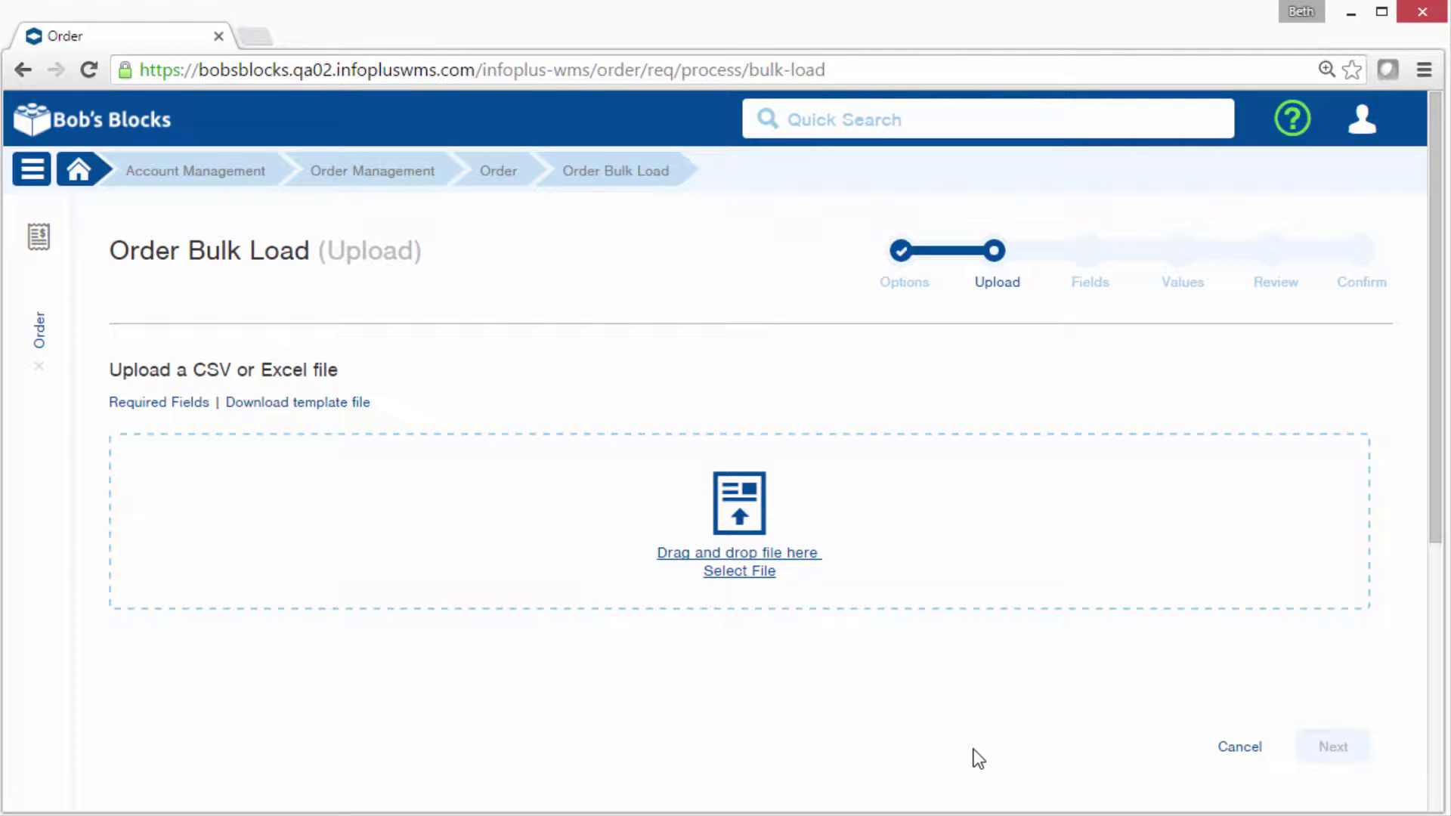
{"action": "left_click", "coordinate": [738, 555]}
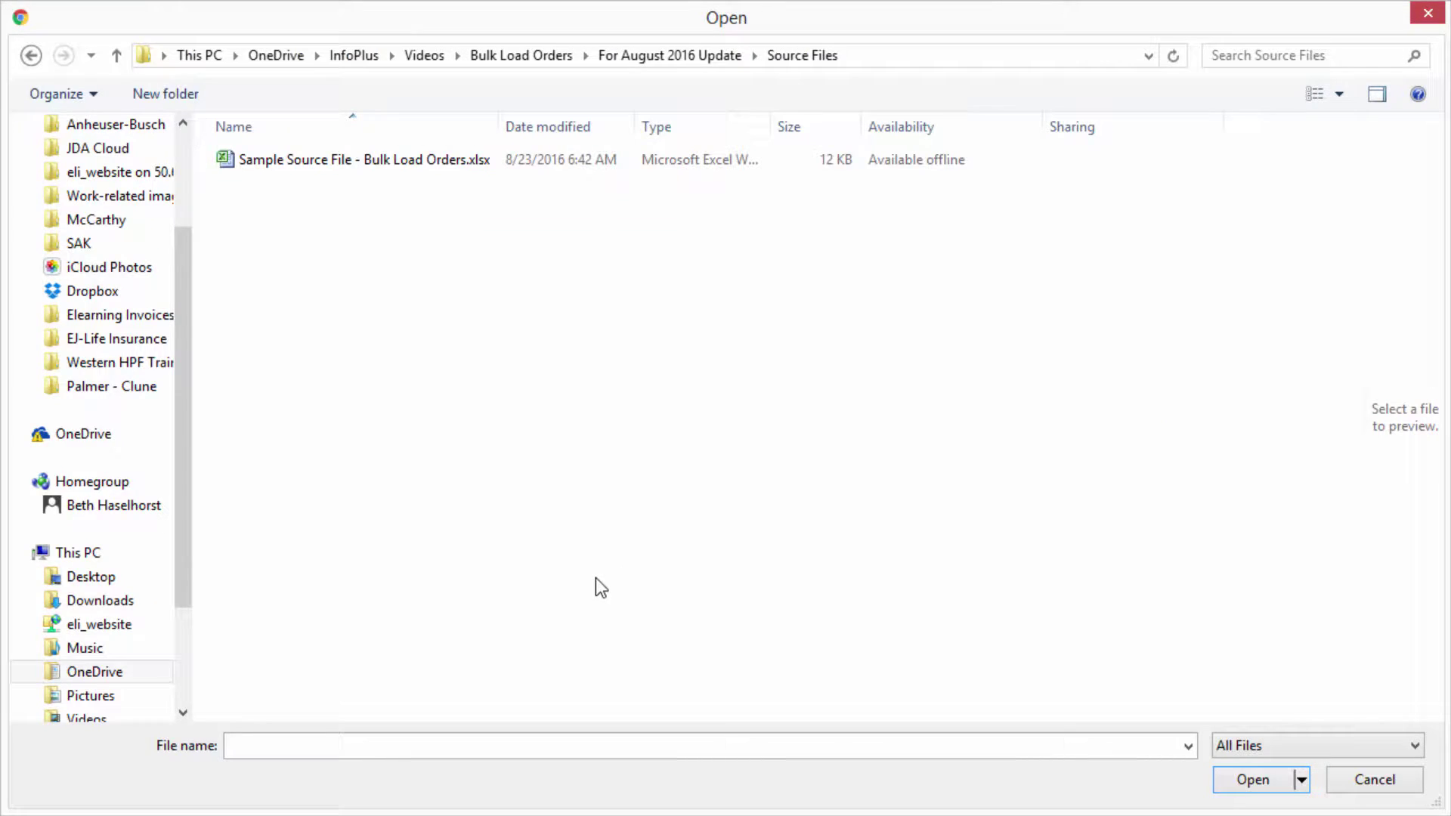
{"action": "left_click", "coordinate": [441, 160]}
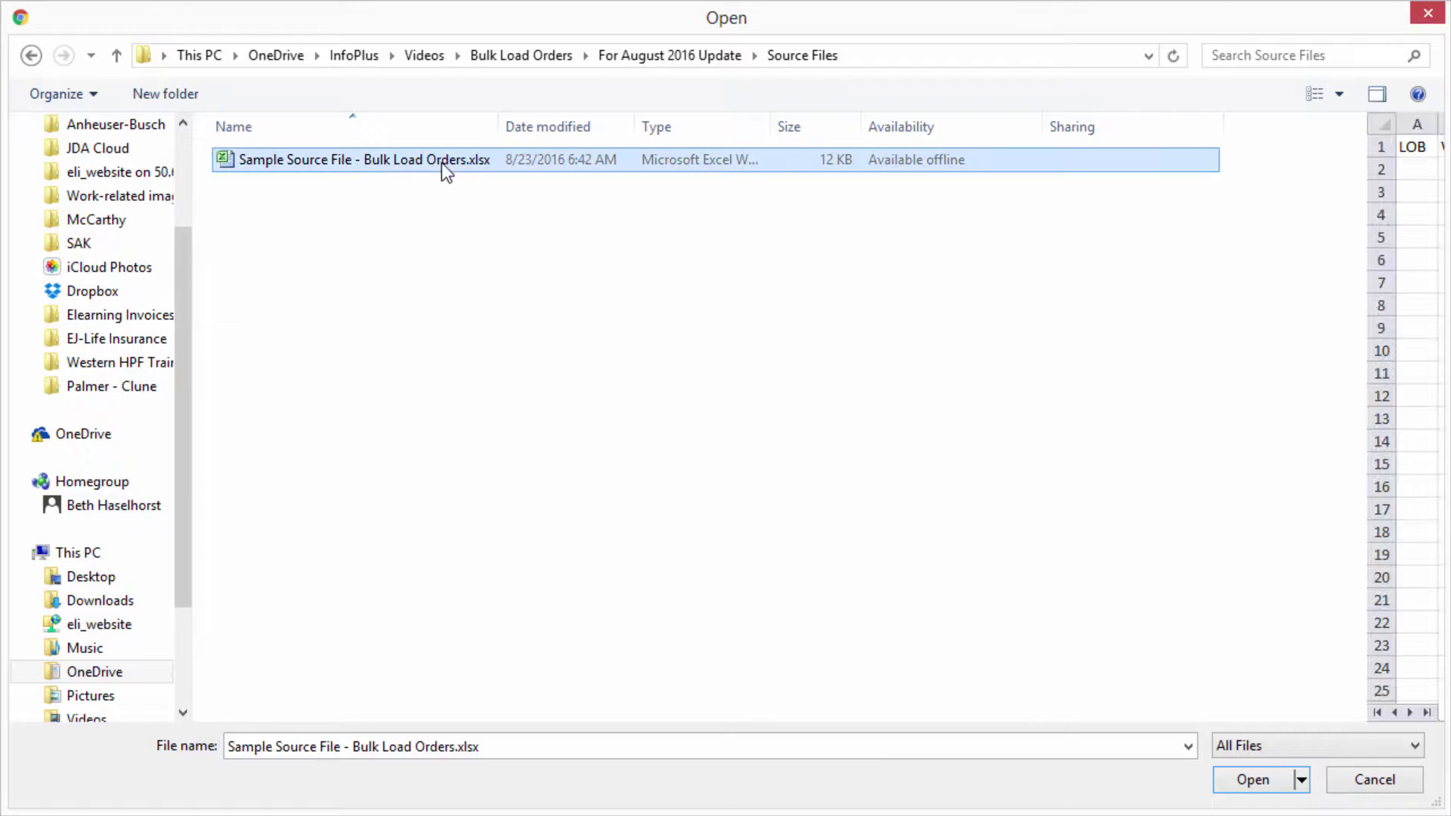
{"action": "left_click", "coordinate": [1262, 782]}
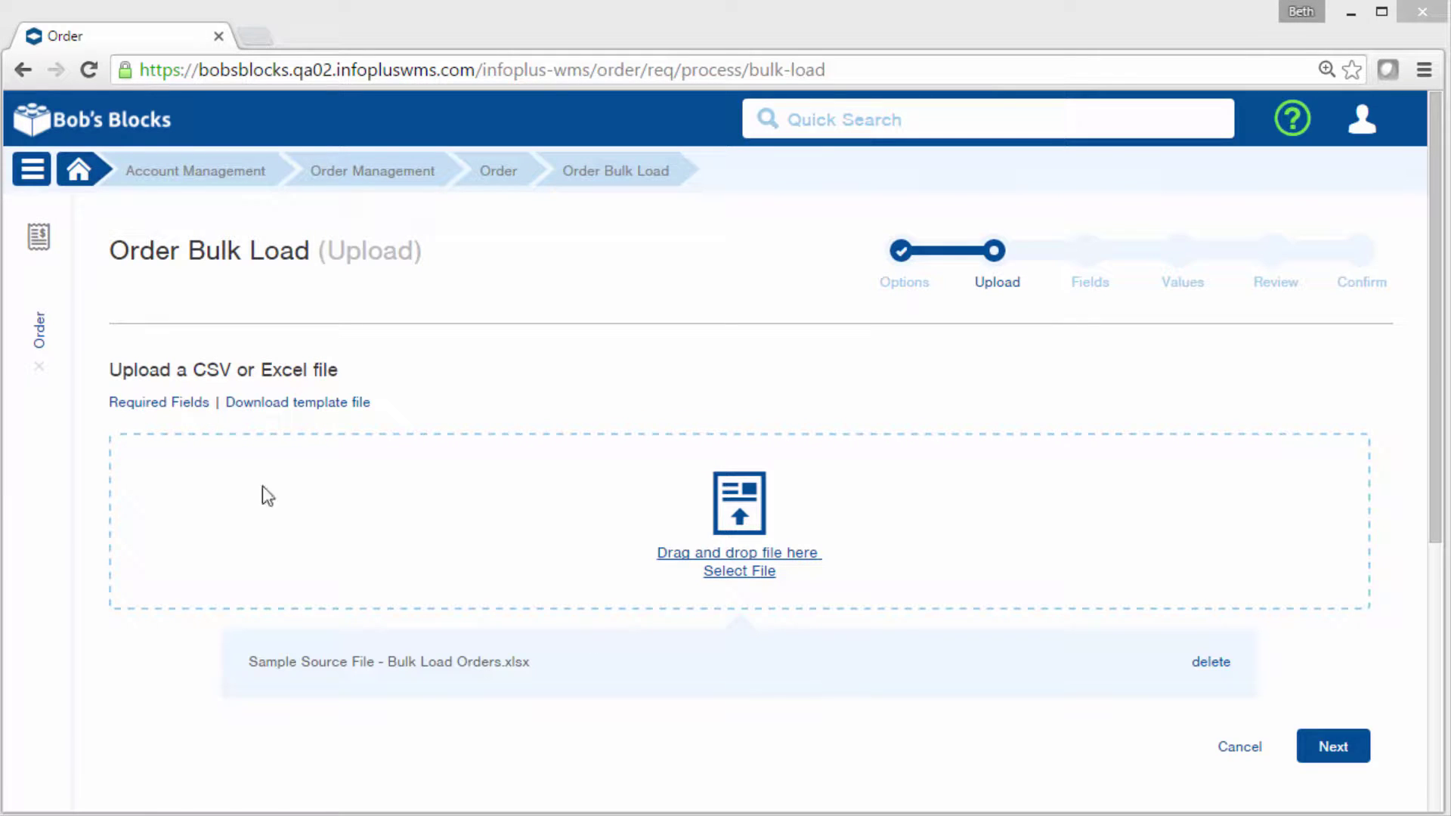
- Review the Required Fields list, then continue to the field mapping step
{"action": "left_click", "coordinate": [163, 412]}
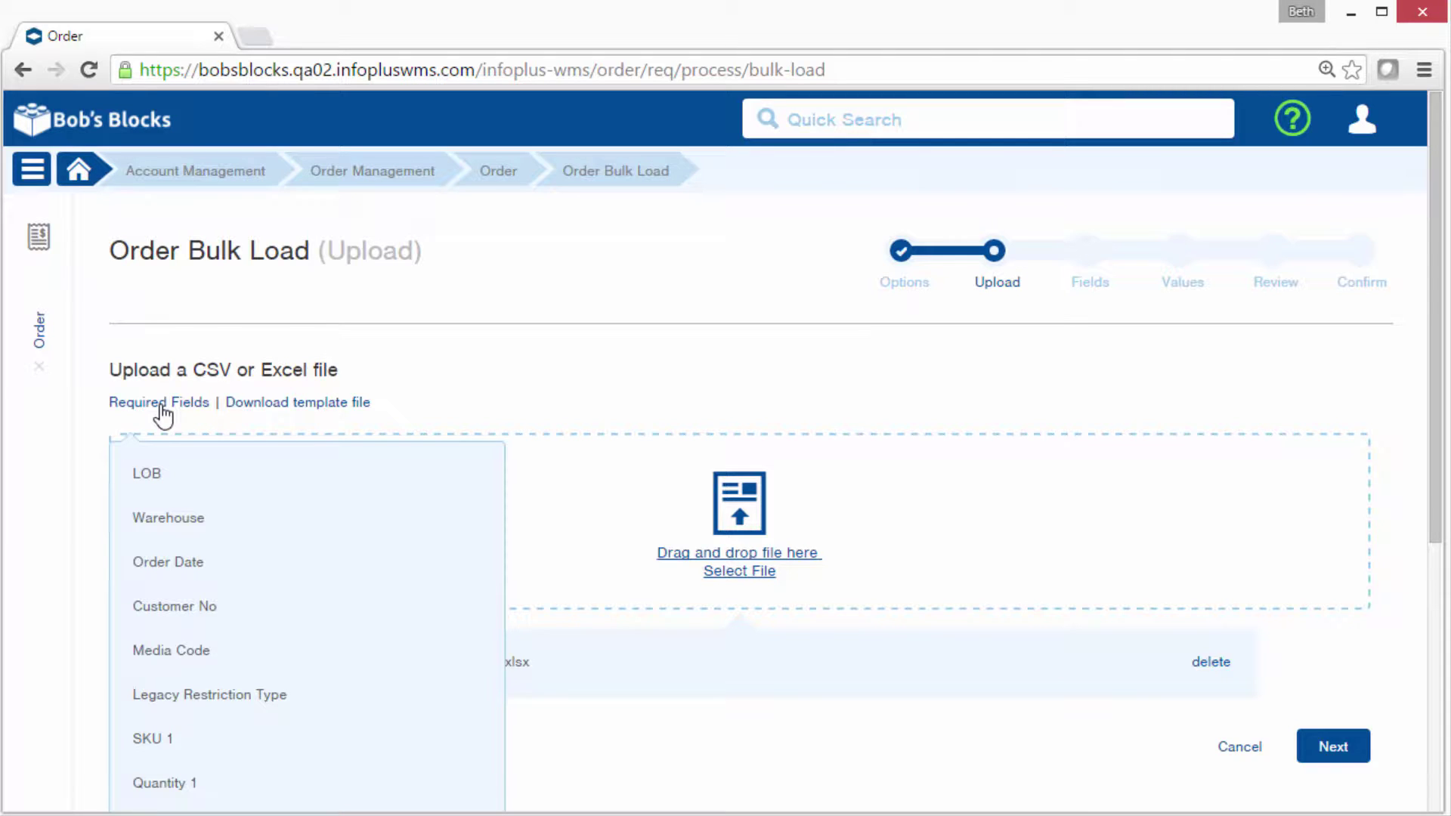
{"action": "left_click", "coordinate": [328, 420]}
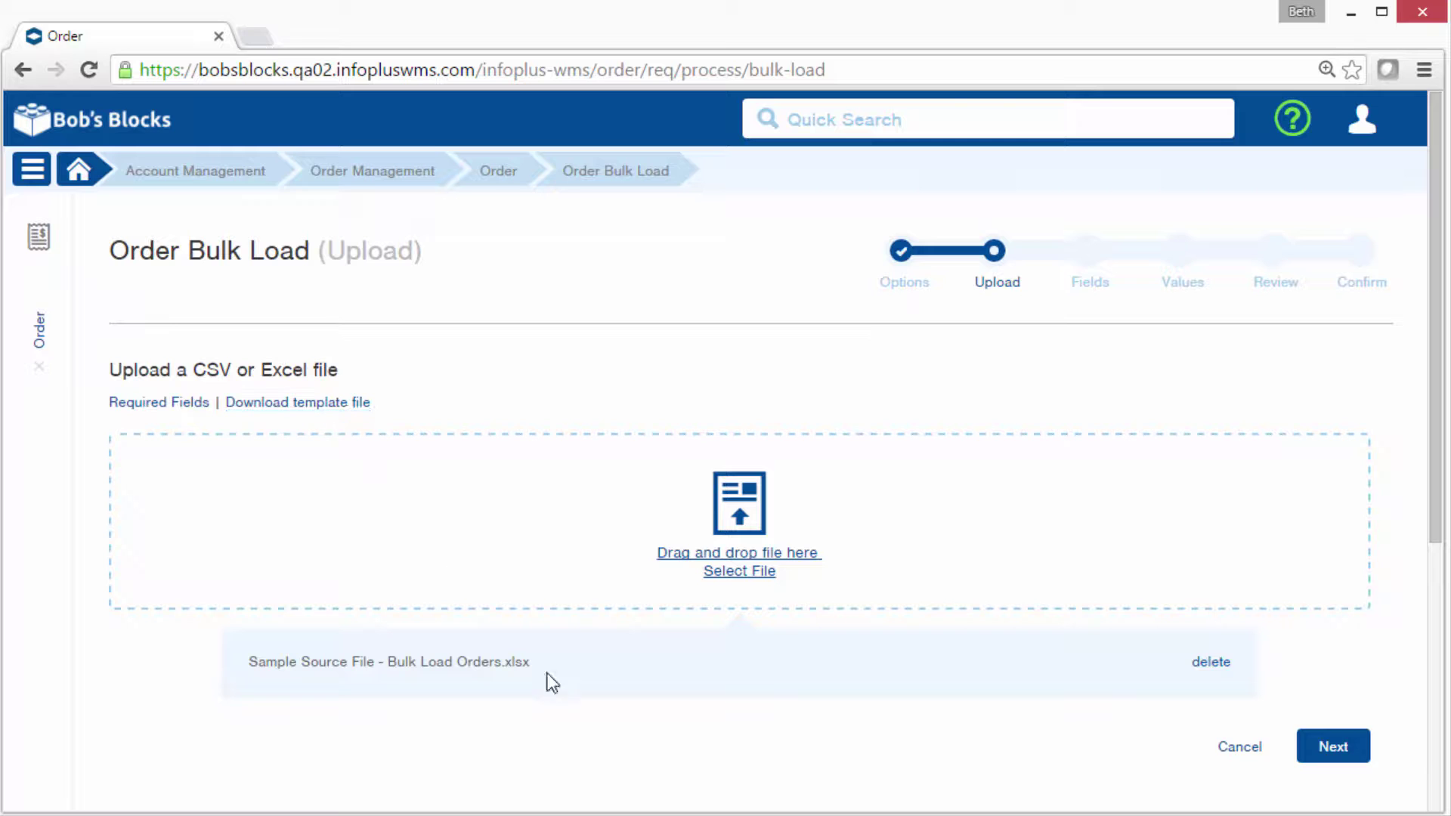
{"action": "left_click", "coordinate": [1349, 753]}
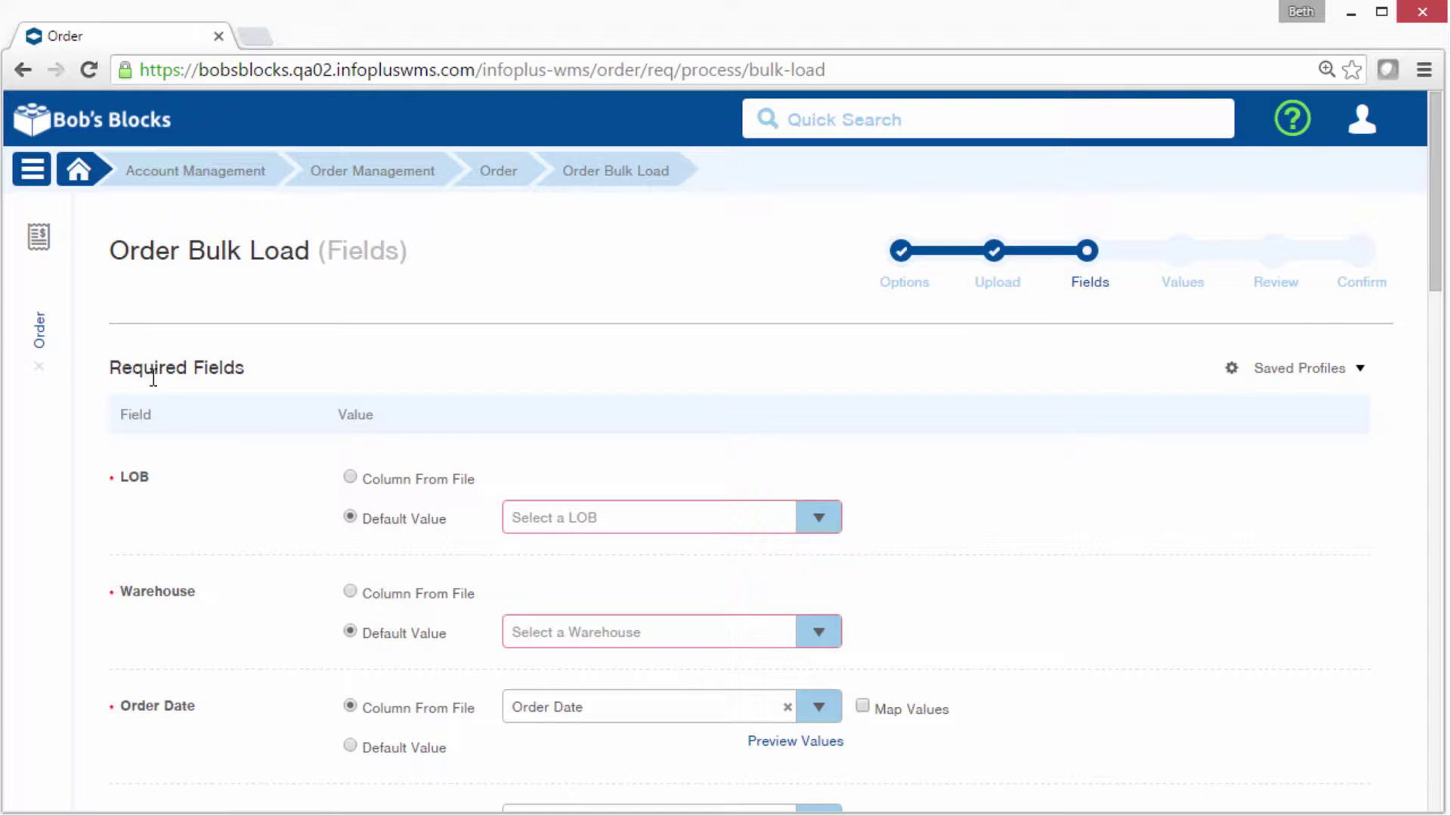
{"action": "scroll", "coordinate": [235, 387], "scroll_direction": "down", "scroll_amount": 13}
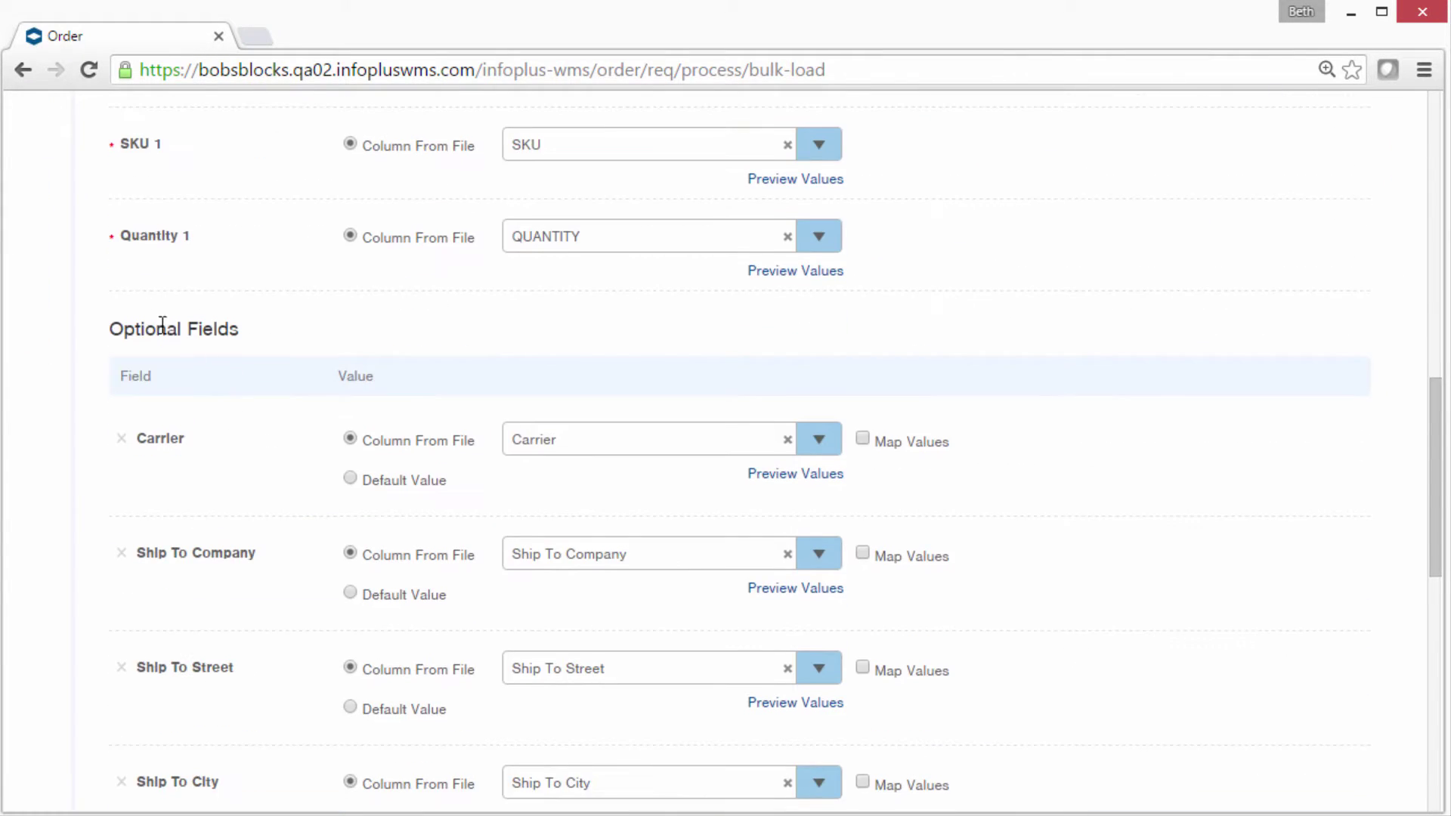
{"action": "scroll", "coordinate": [205, 333], "scroll_direction": "up", "scroll_amount": 15}
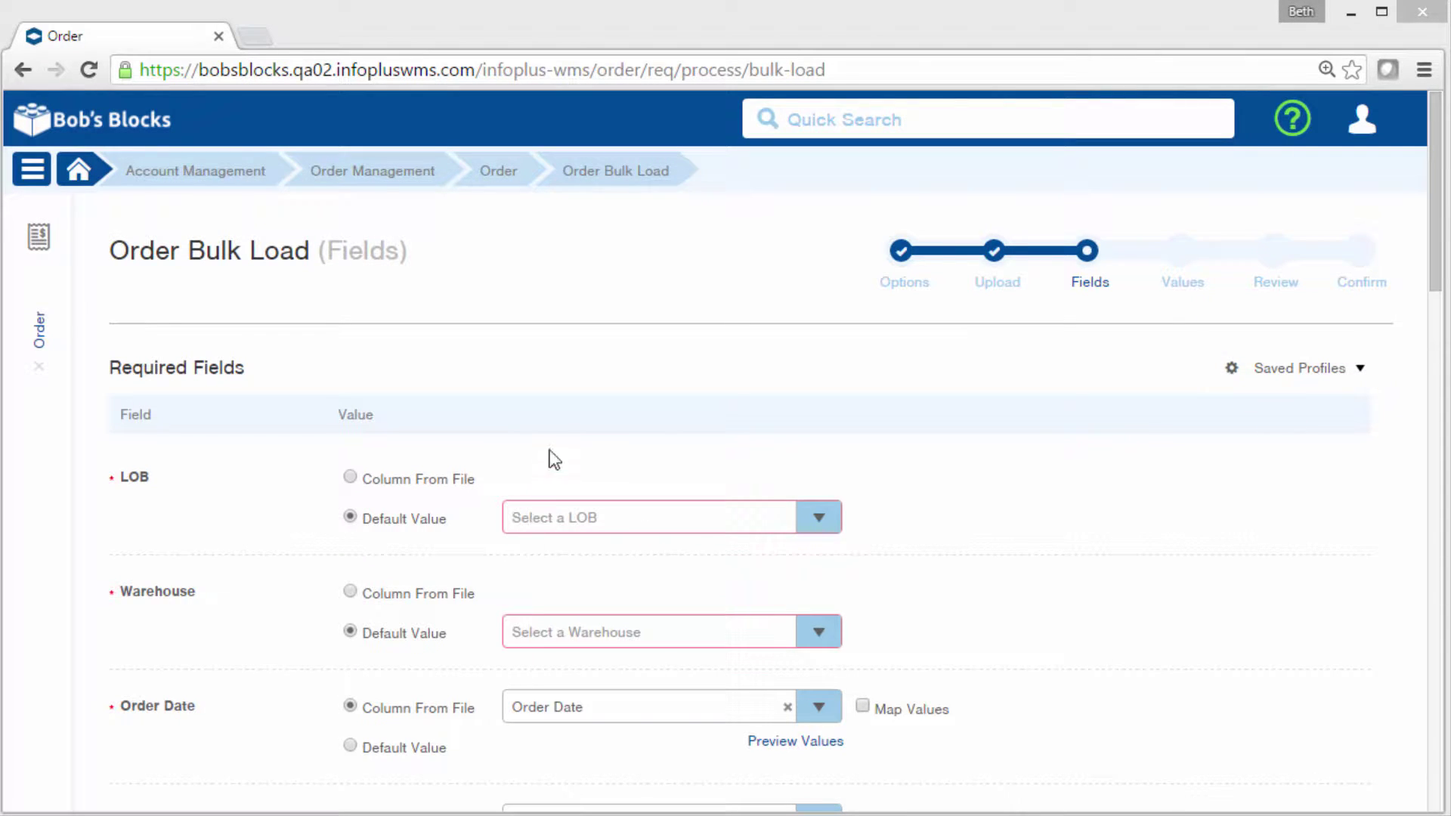
{"action": "left_click", "coordinate": [1311, 378]}
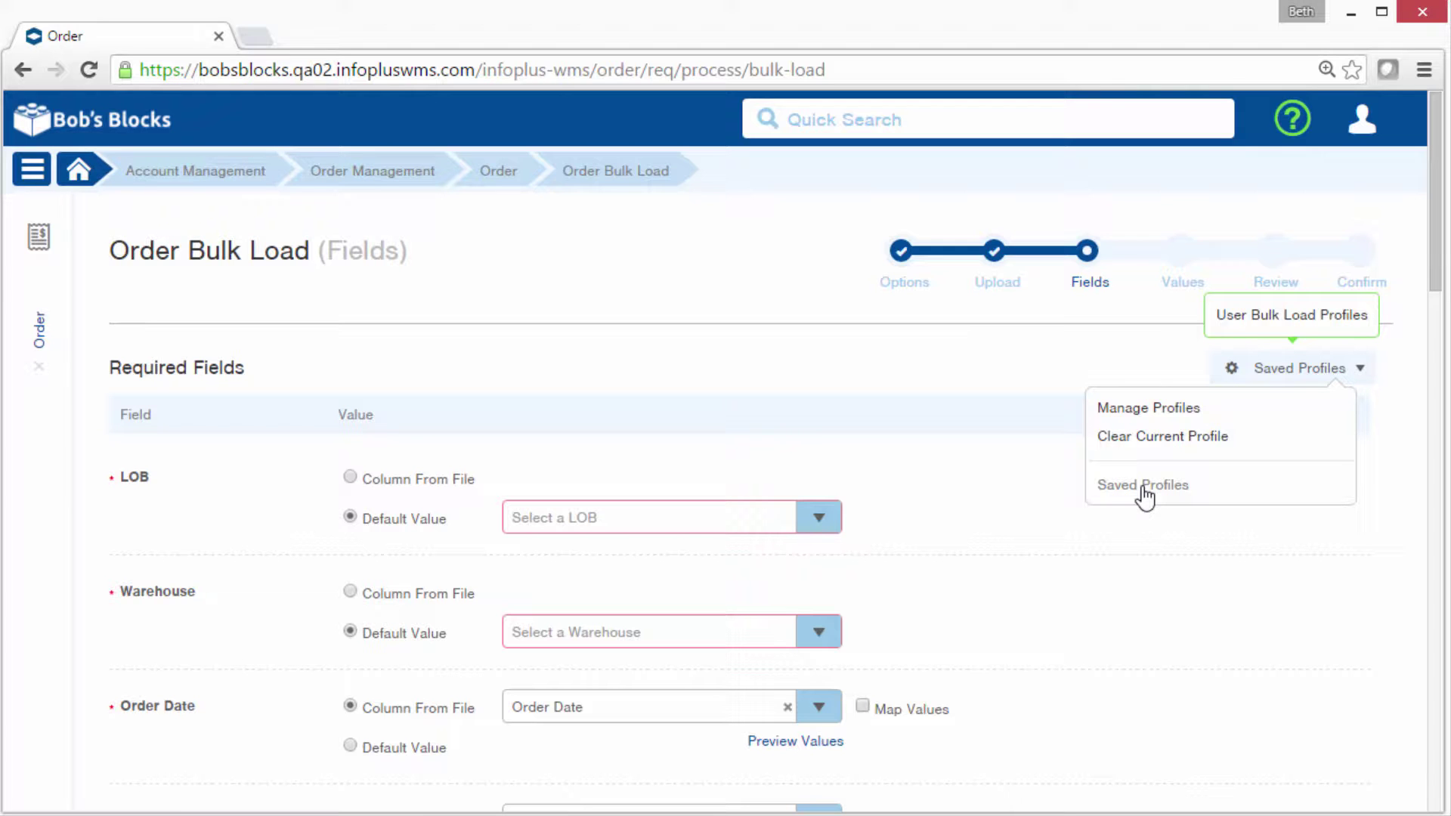
{"action": "left_click", "coordinate": [1088, 538]}
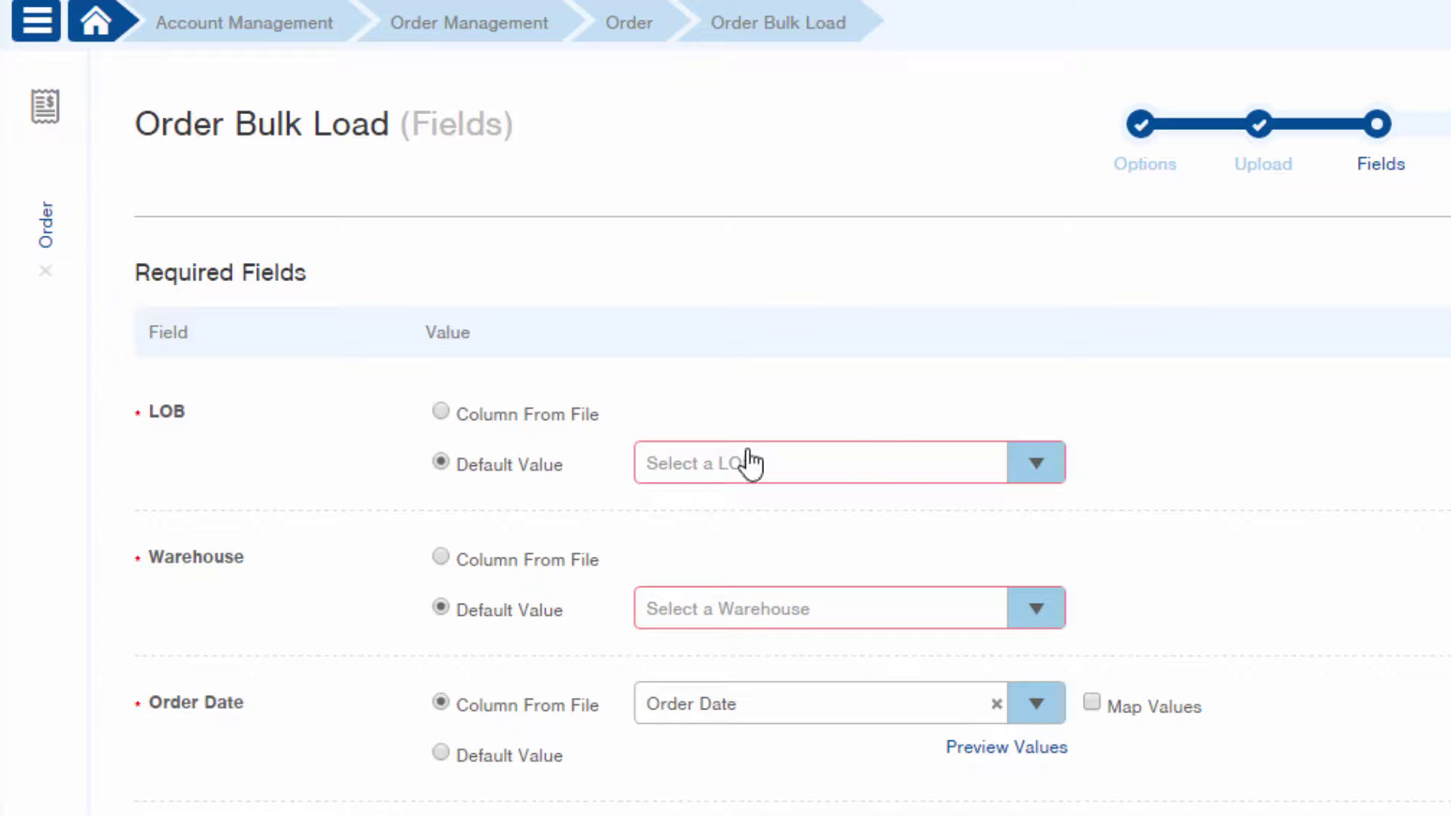
- Set the default LOB to bobs and the default warehouse to Toyland
{"action": "left_click", "coordinate": [1043, 465]}
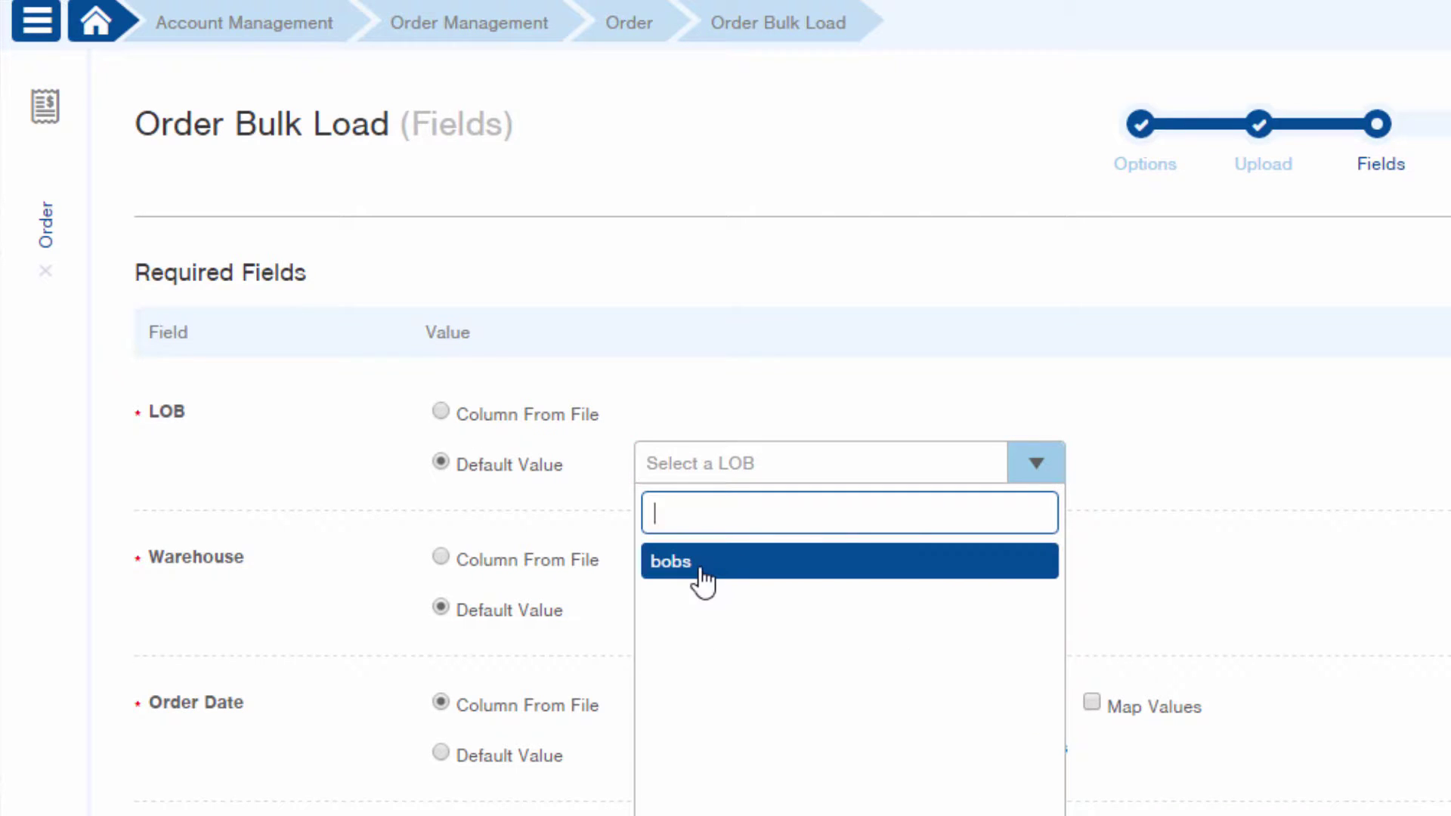
{"action": "left_click", "coordinate": [700, 570]}
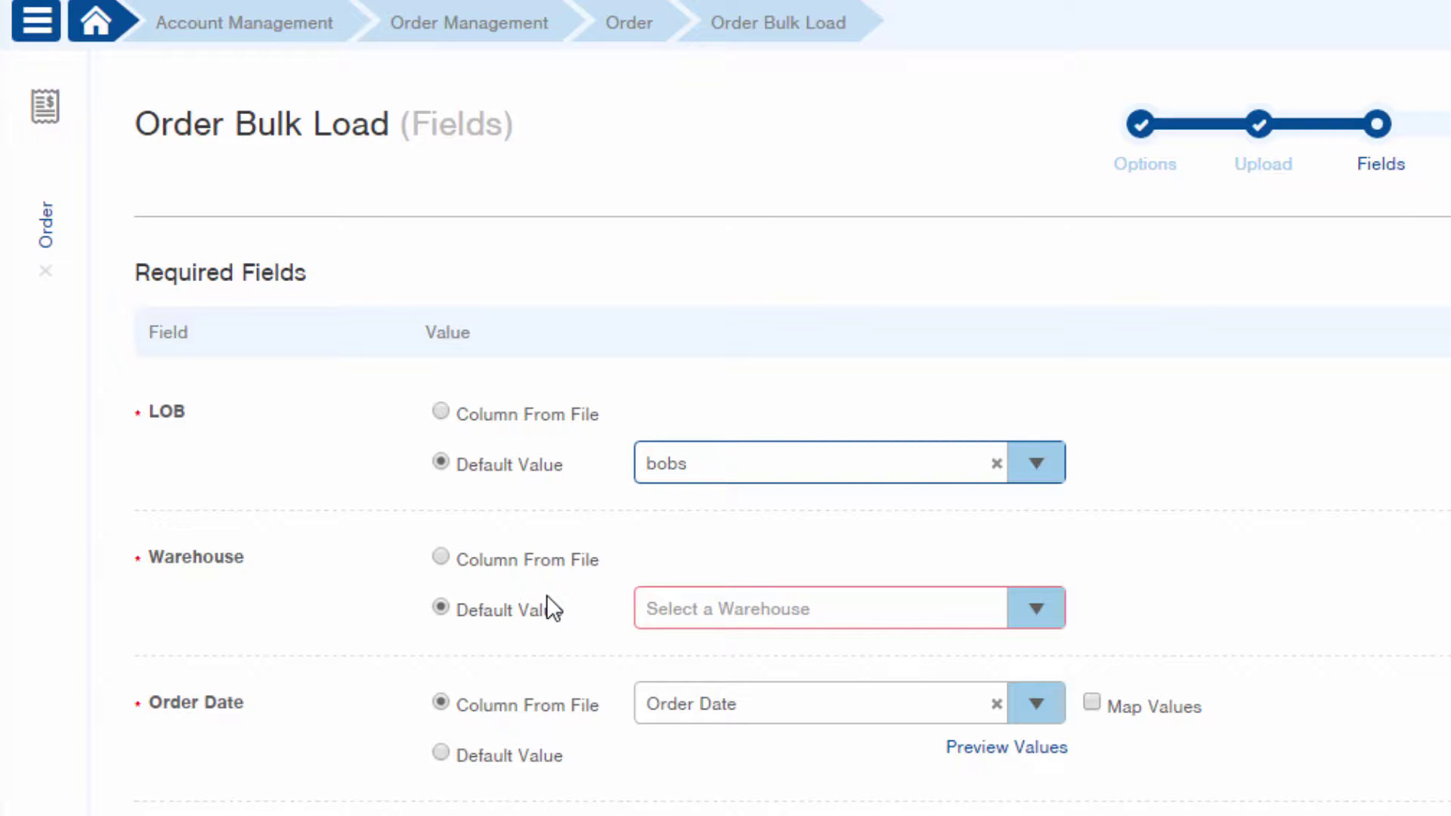
{"action": "left_click", "coordinate": [1035, 608]}
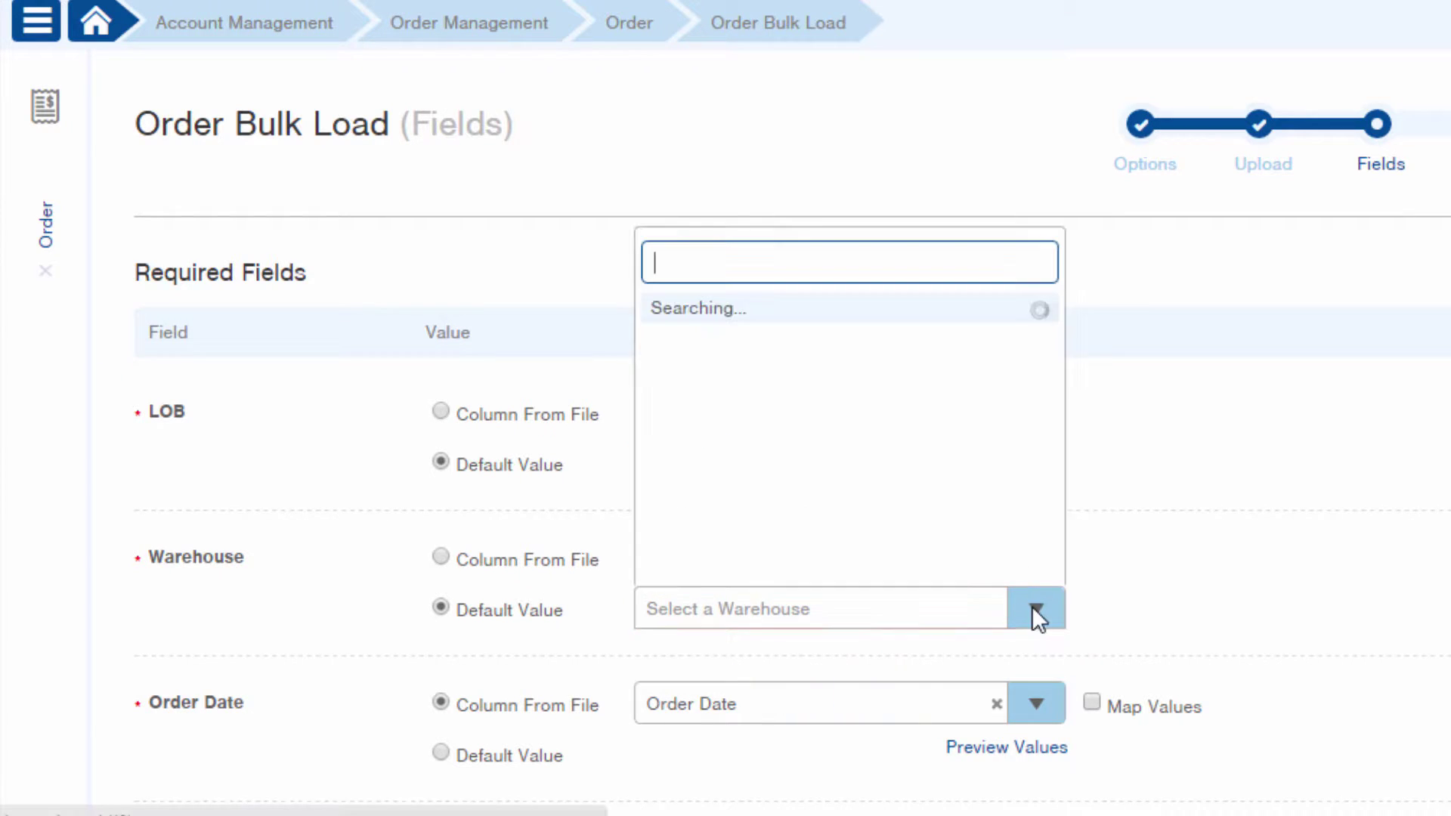
{"action": "left_click", "coordinate": [738, 318]}
{"action": "scroll", "coordinate": [726, 408], "scroll_direction": "down", "scroll_amount": 4}
{"action": "scroll", "coordinate": [726, 409], "scroll_direction": "down", "scroll_amount": 2}
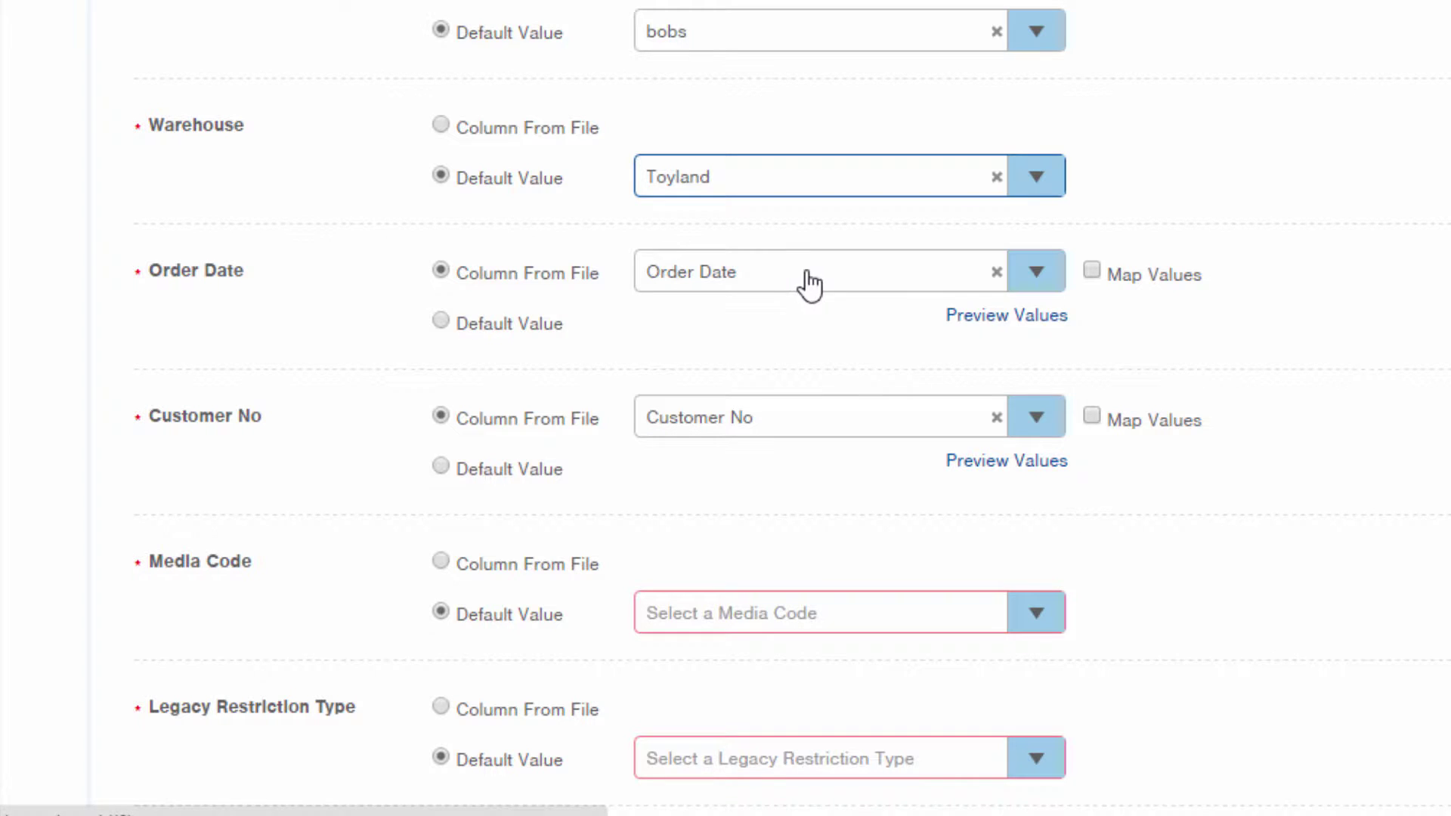
- Keep Order Date mapped to the file's Order Date column and preview Customer No values
{"action": "left_click", "coordinate": [1032, 278]}
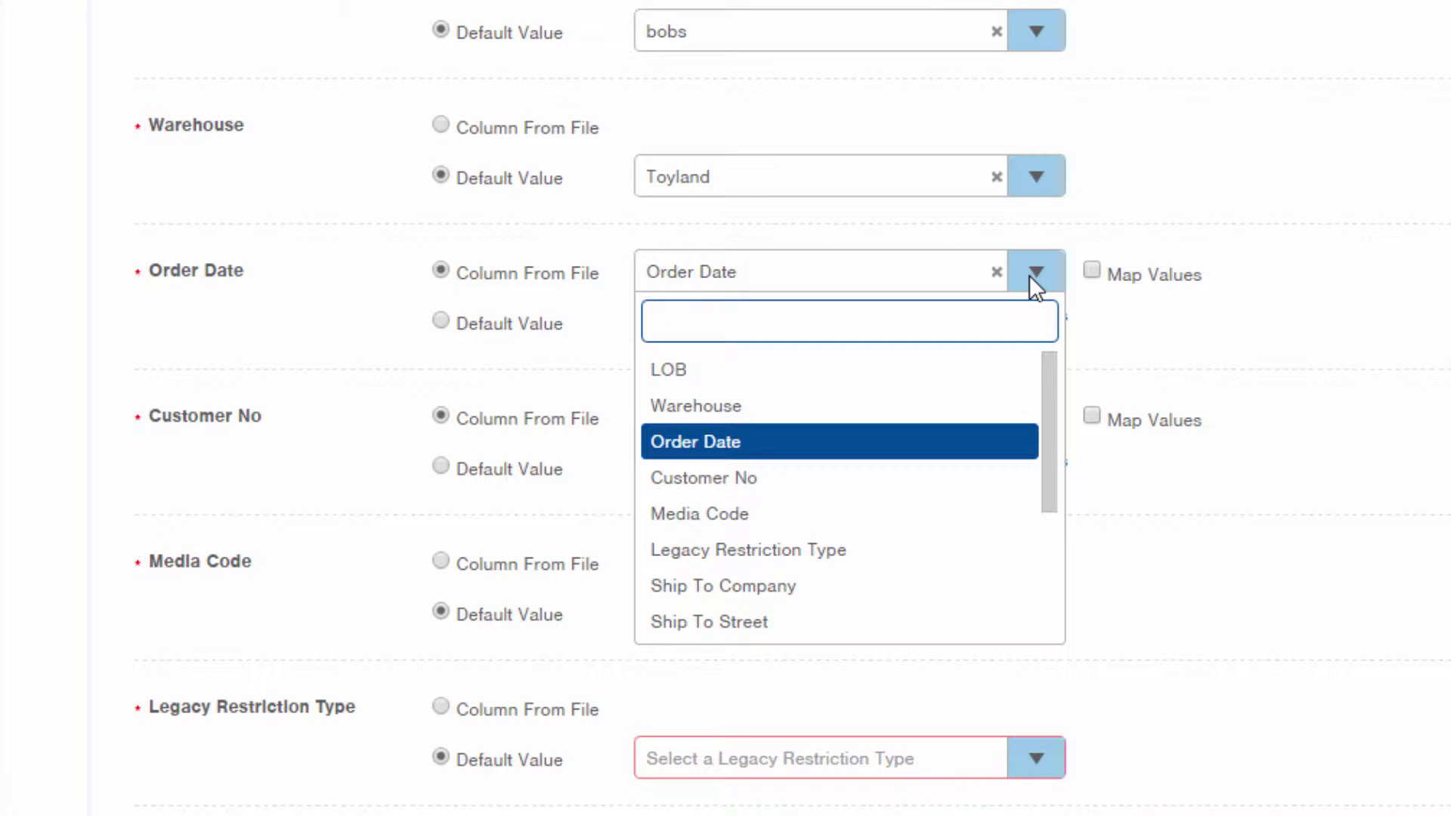
{"action": "left_click", "coordinate": [1030, 275]}
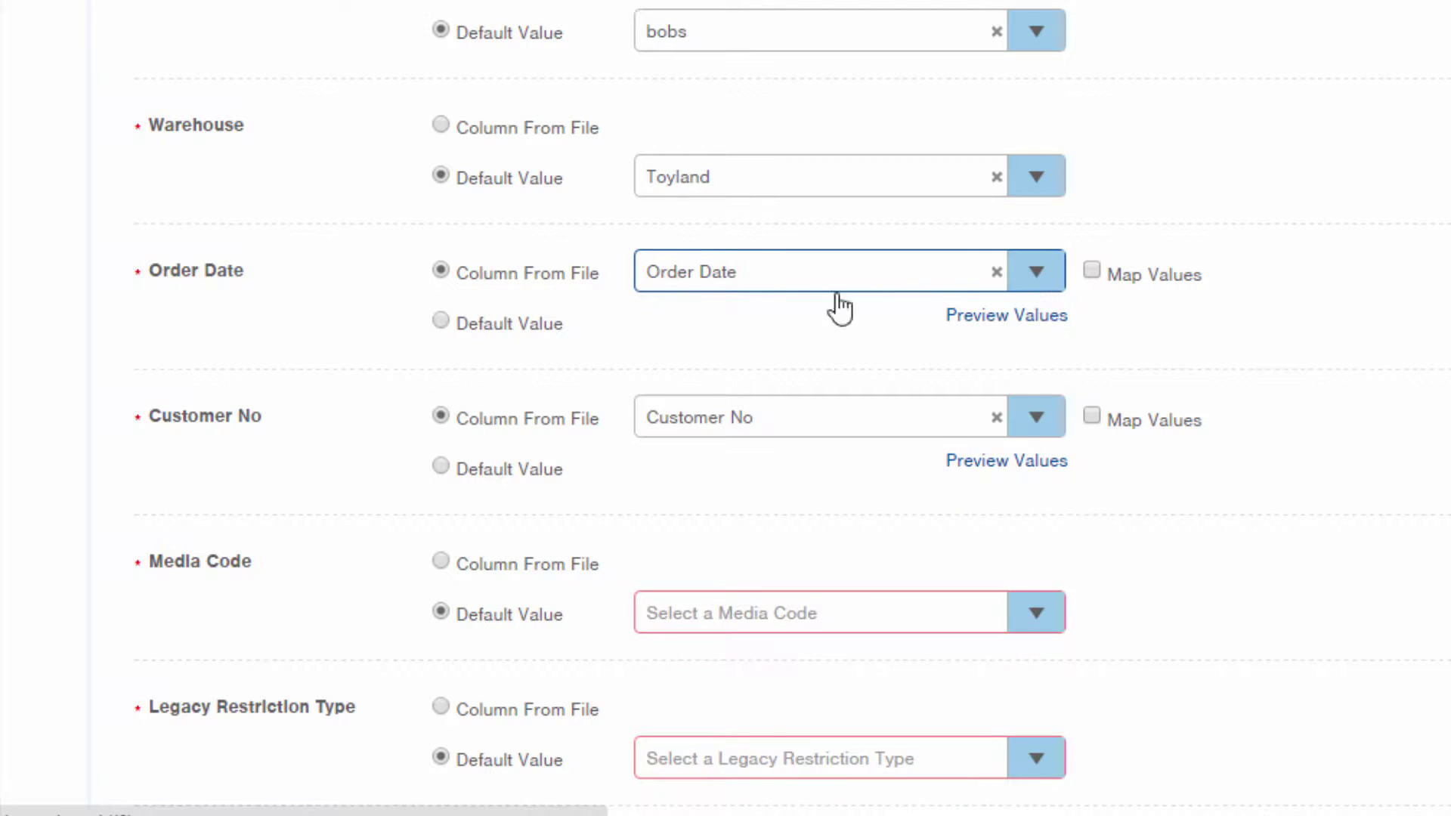
{"action": "left_click", "coordinate": [516, 340]}
{"action": "left_click", "coordinate": [1036, 332]}
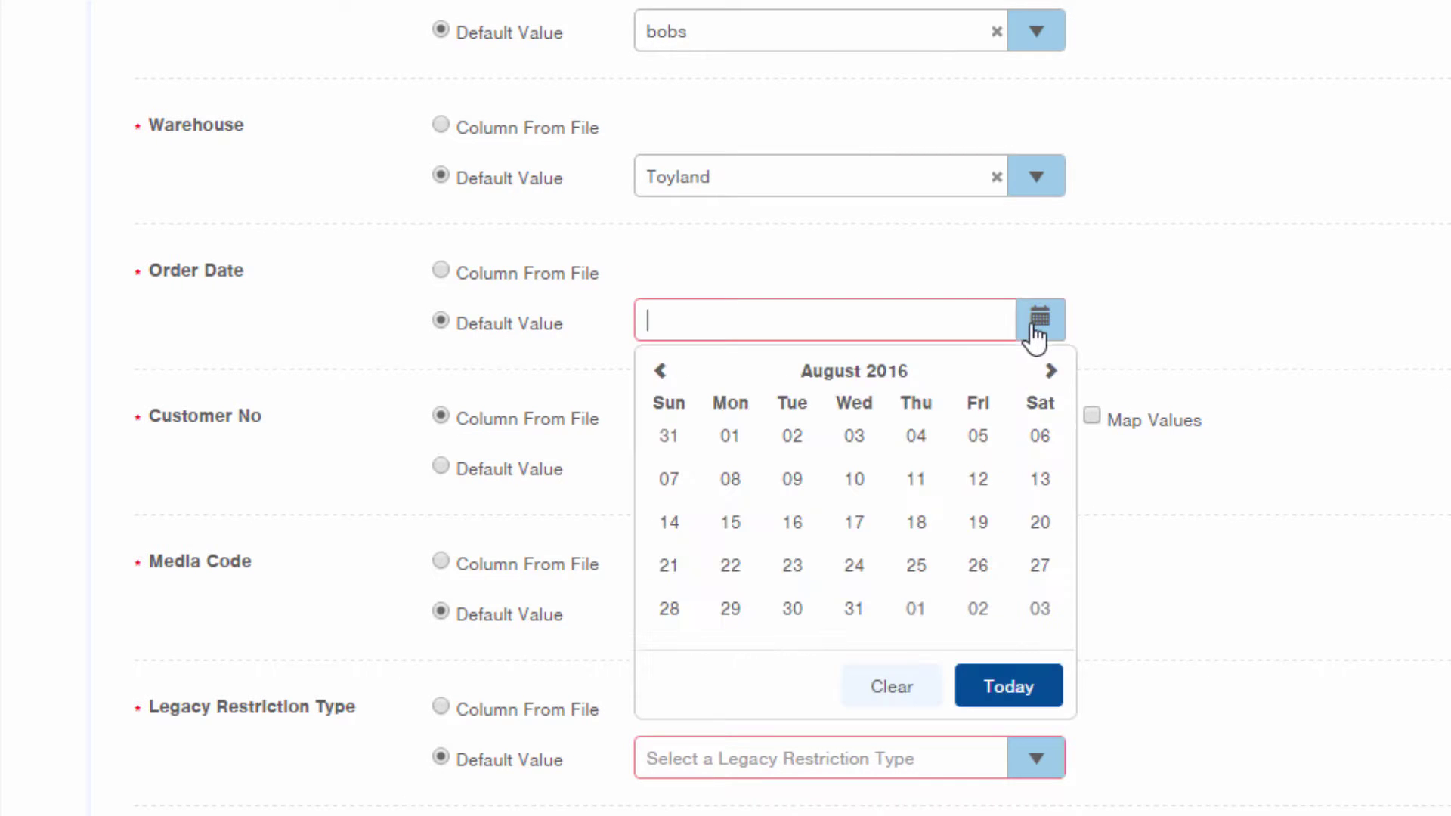
{"action": "left_click", "coordinate": [1020, 687]}
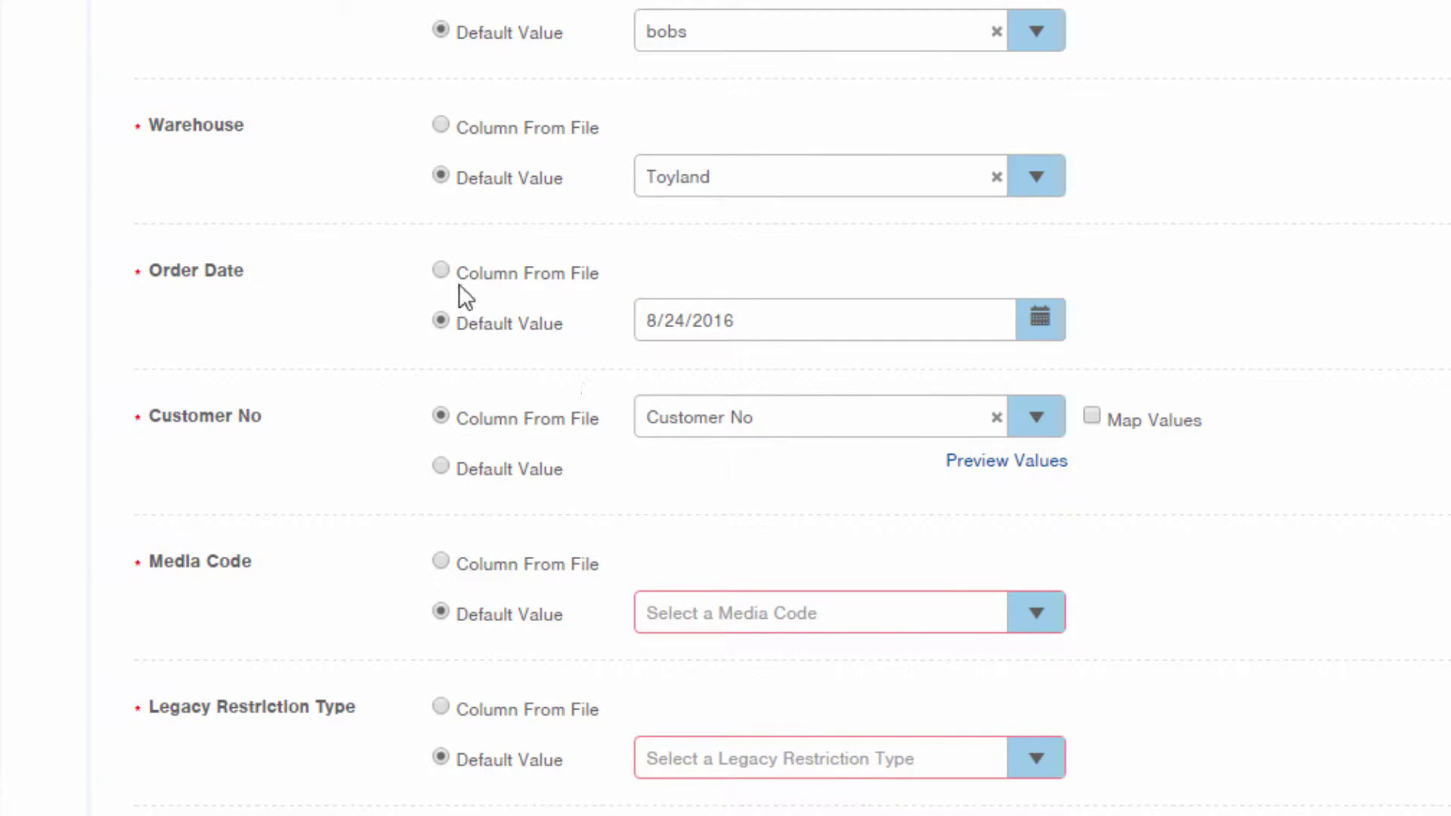
{"action": "left_click", "coordinate": [442, 271]}
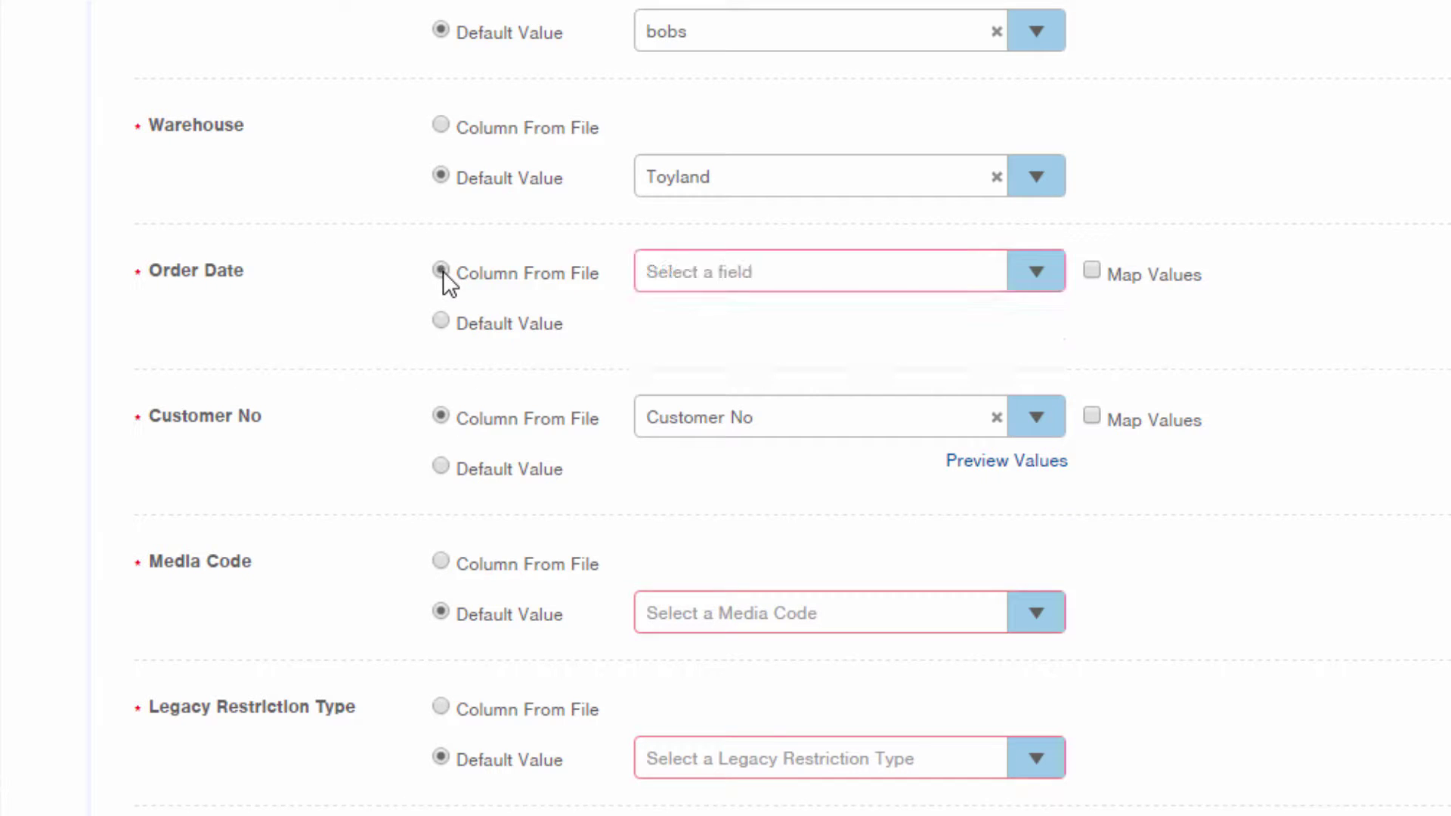
{"action": "left_click", "coordinate": [1048, 275]}
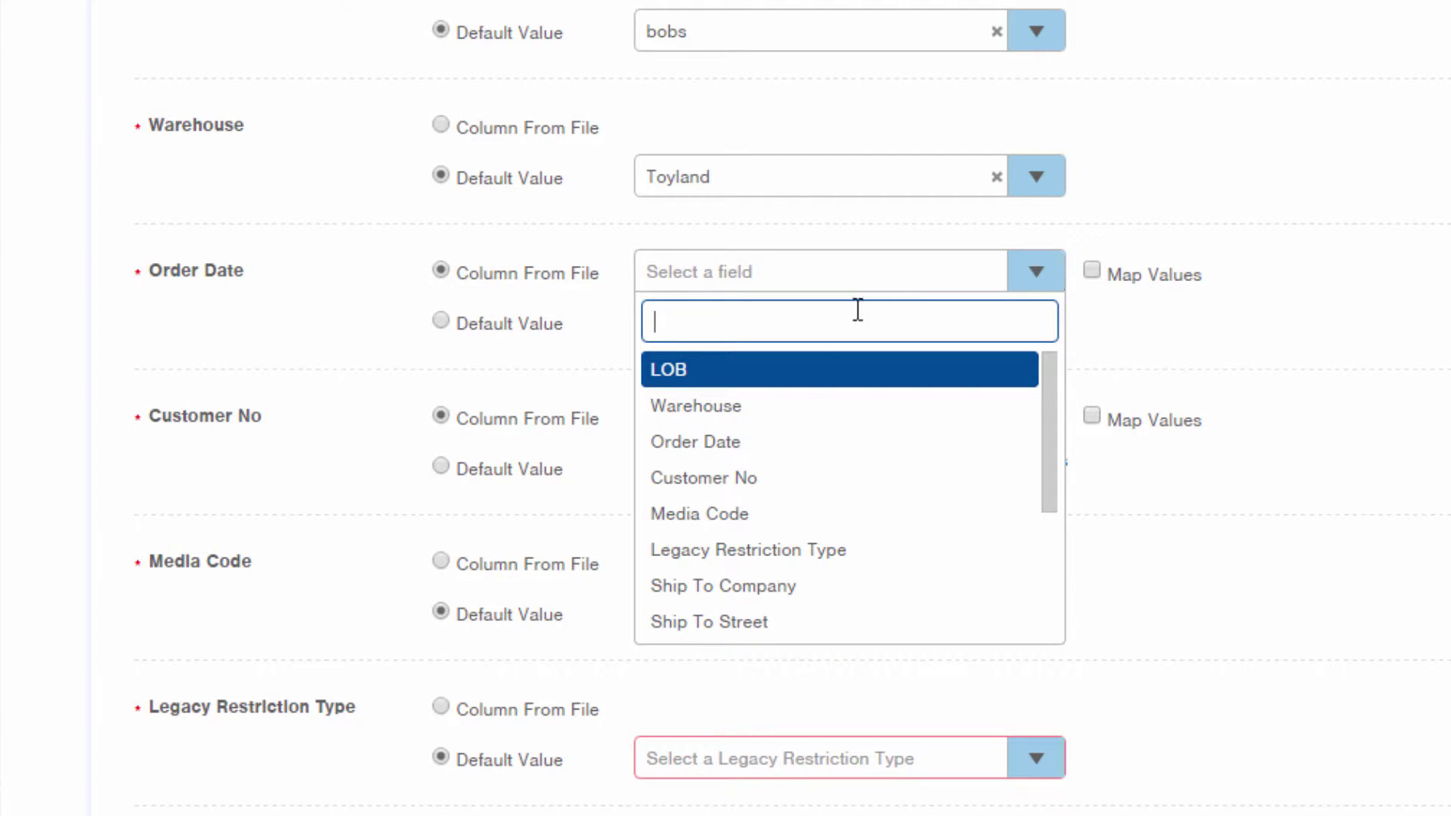
{"action": "left_click", "coordinate": [744, 444]}
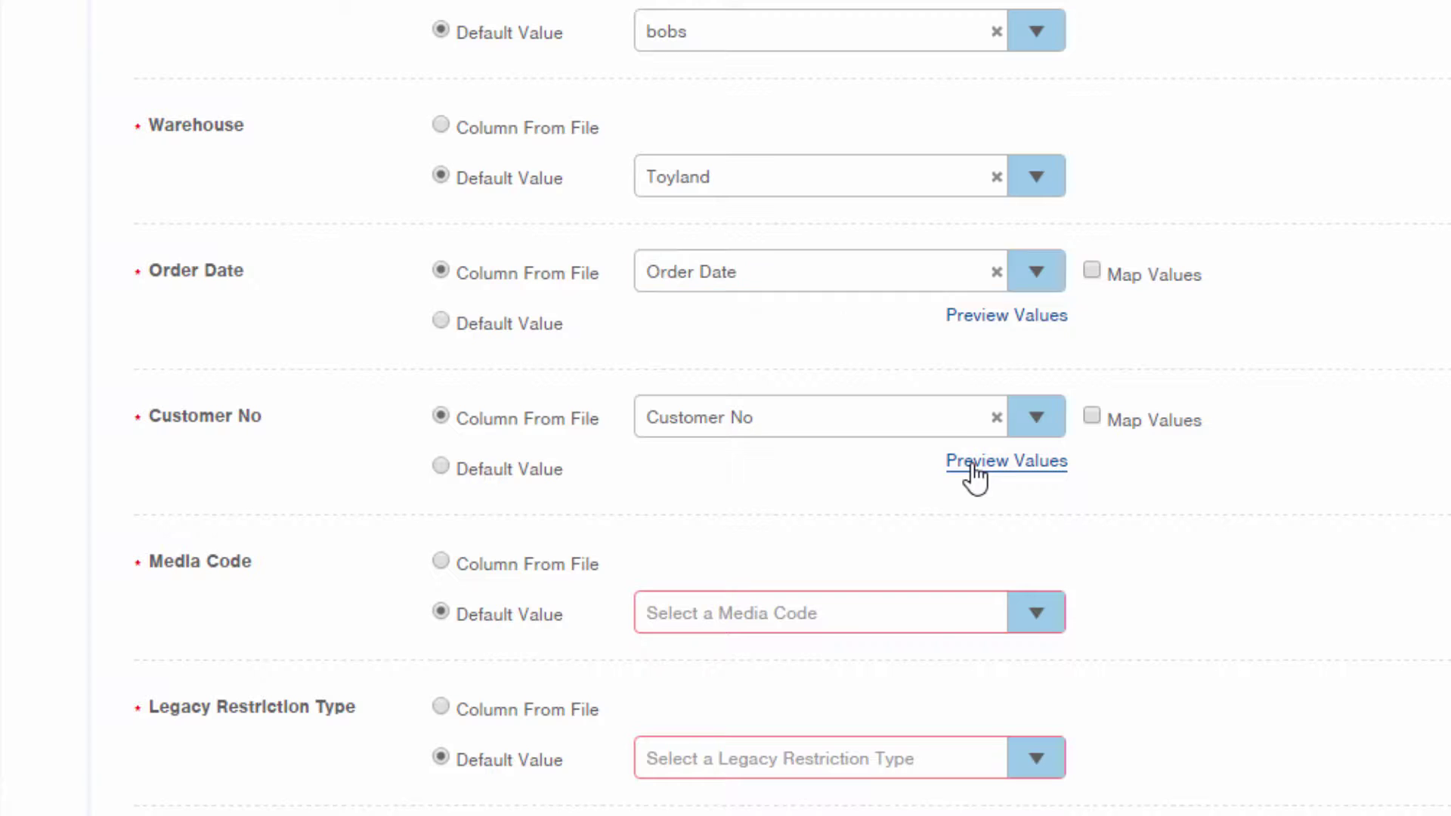
{"action": "left_click", "coordinate": [975, 463]}
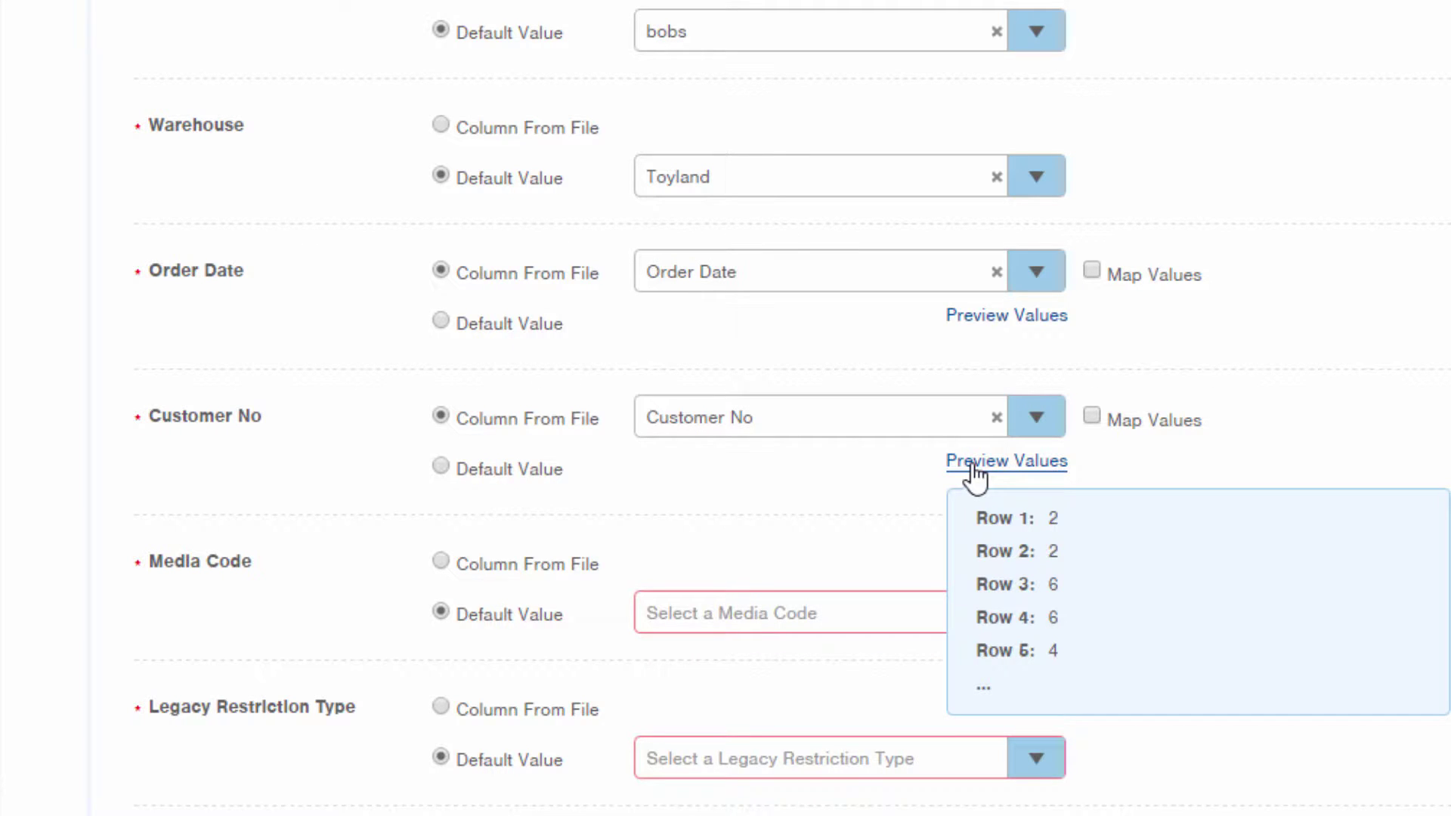
{"action": "scroll", "coordinate": [975, 473], "scroll_direction": "down", "scroll_amount": 4}
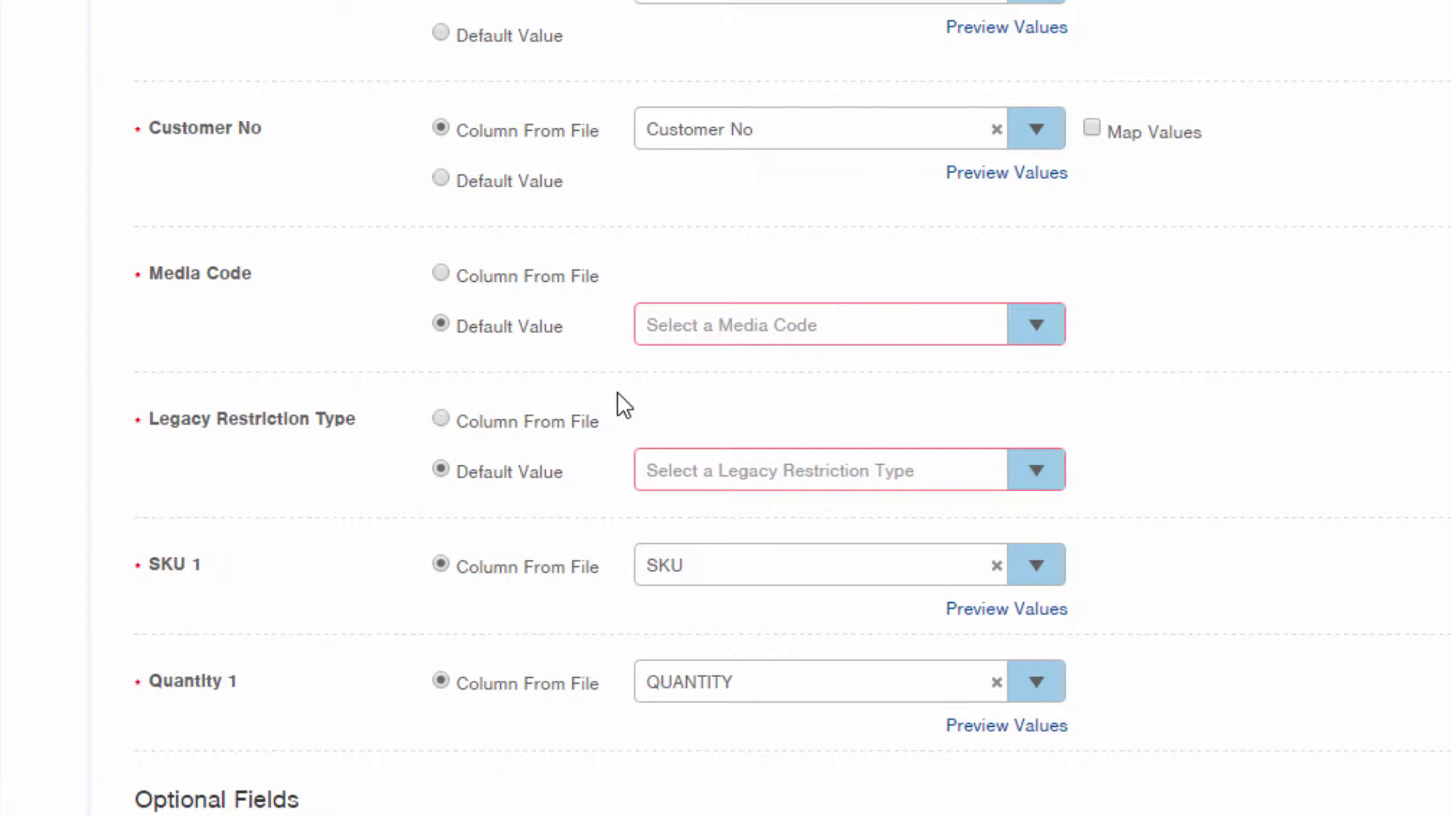
- Pick Written as the default Media Code and Interim as the Legacy Restriction Type
{"action": "left_click", "coordinate": [1043, 335]}
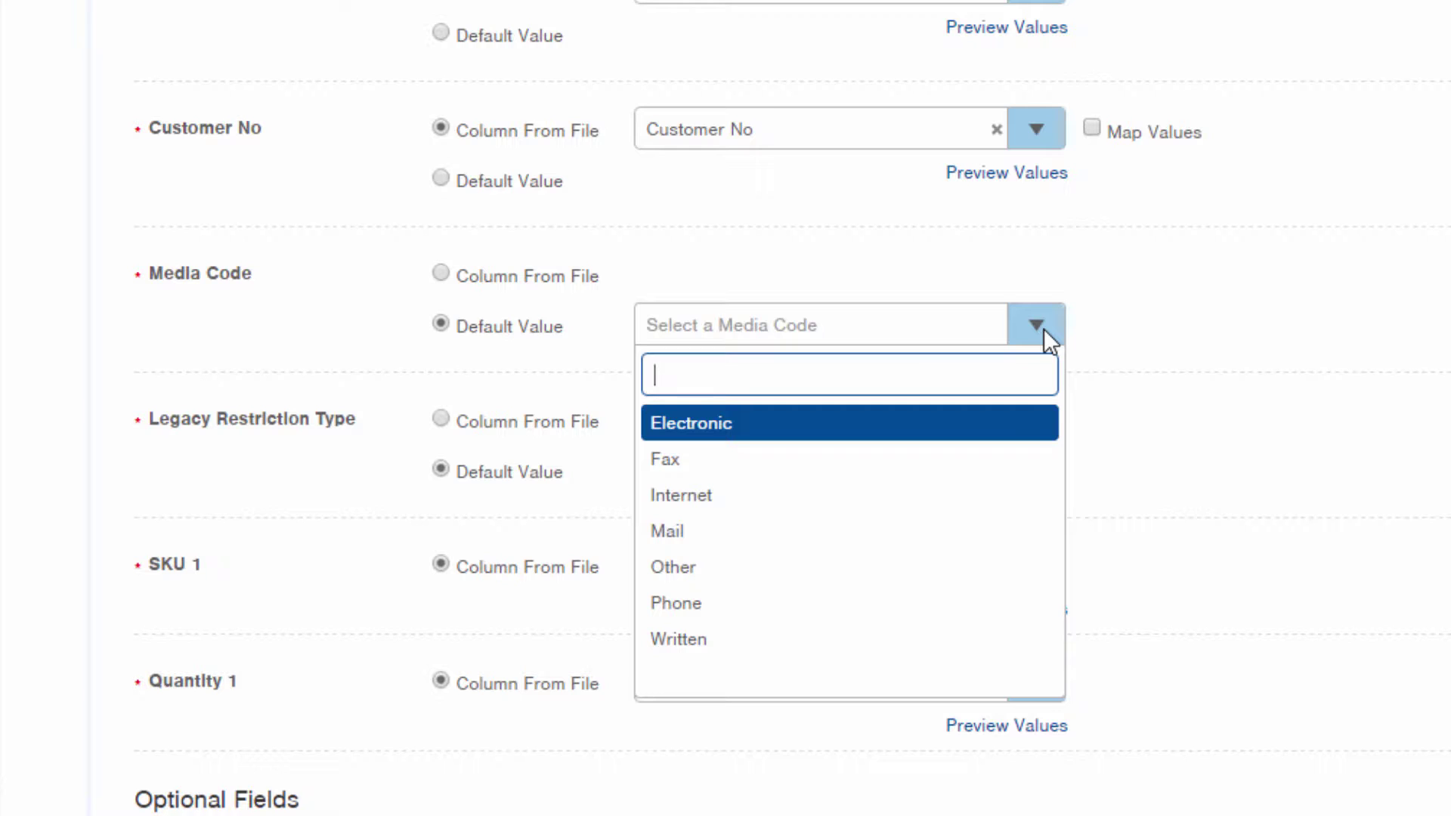
{"action": "left_click", "coordinate": [752, 640]}
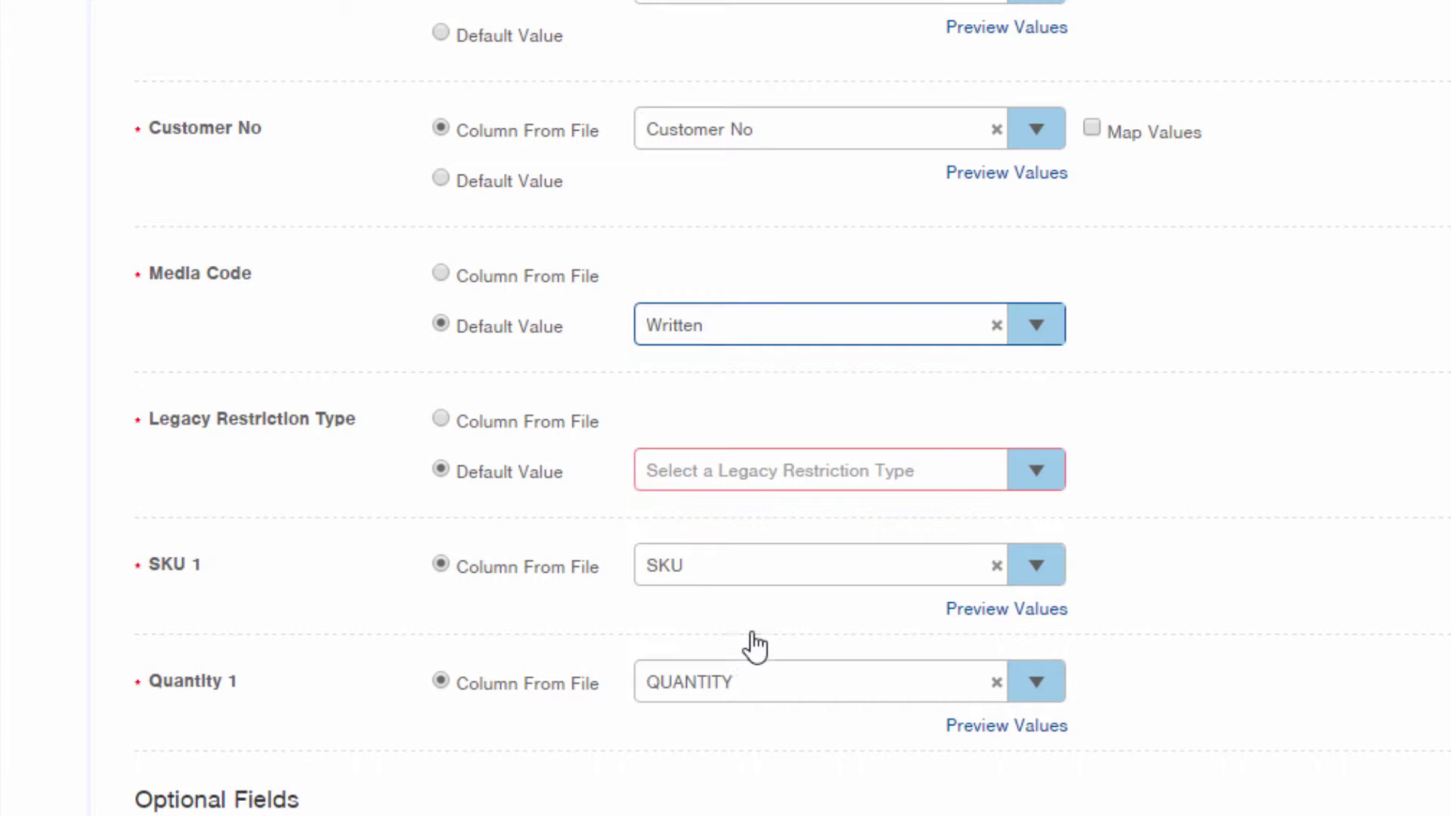
{"action": "left_click", "coordinate": [1036, 472]}
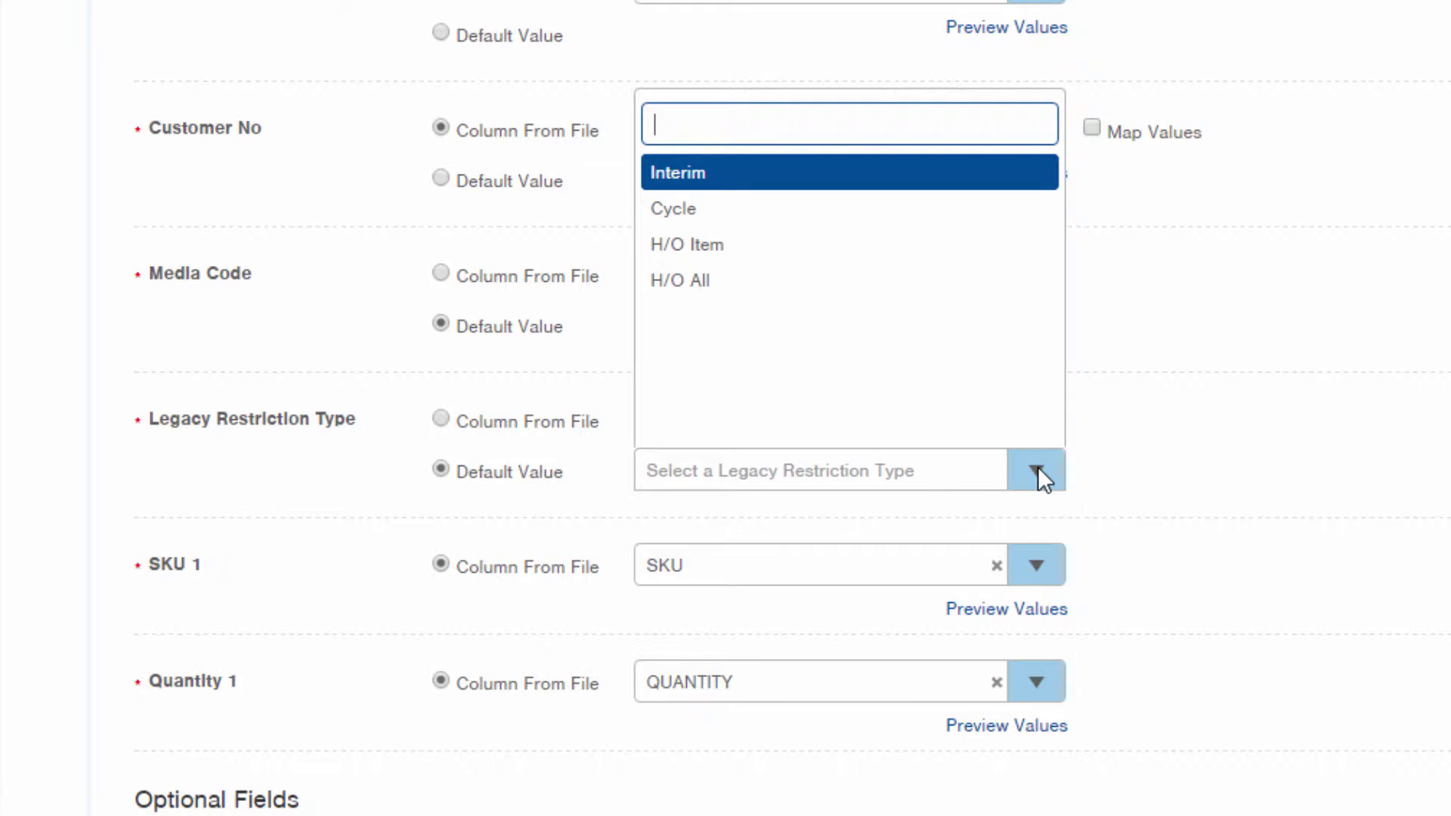
{"action": "left_click", "coordinate": [738, 179]}
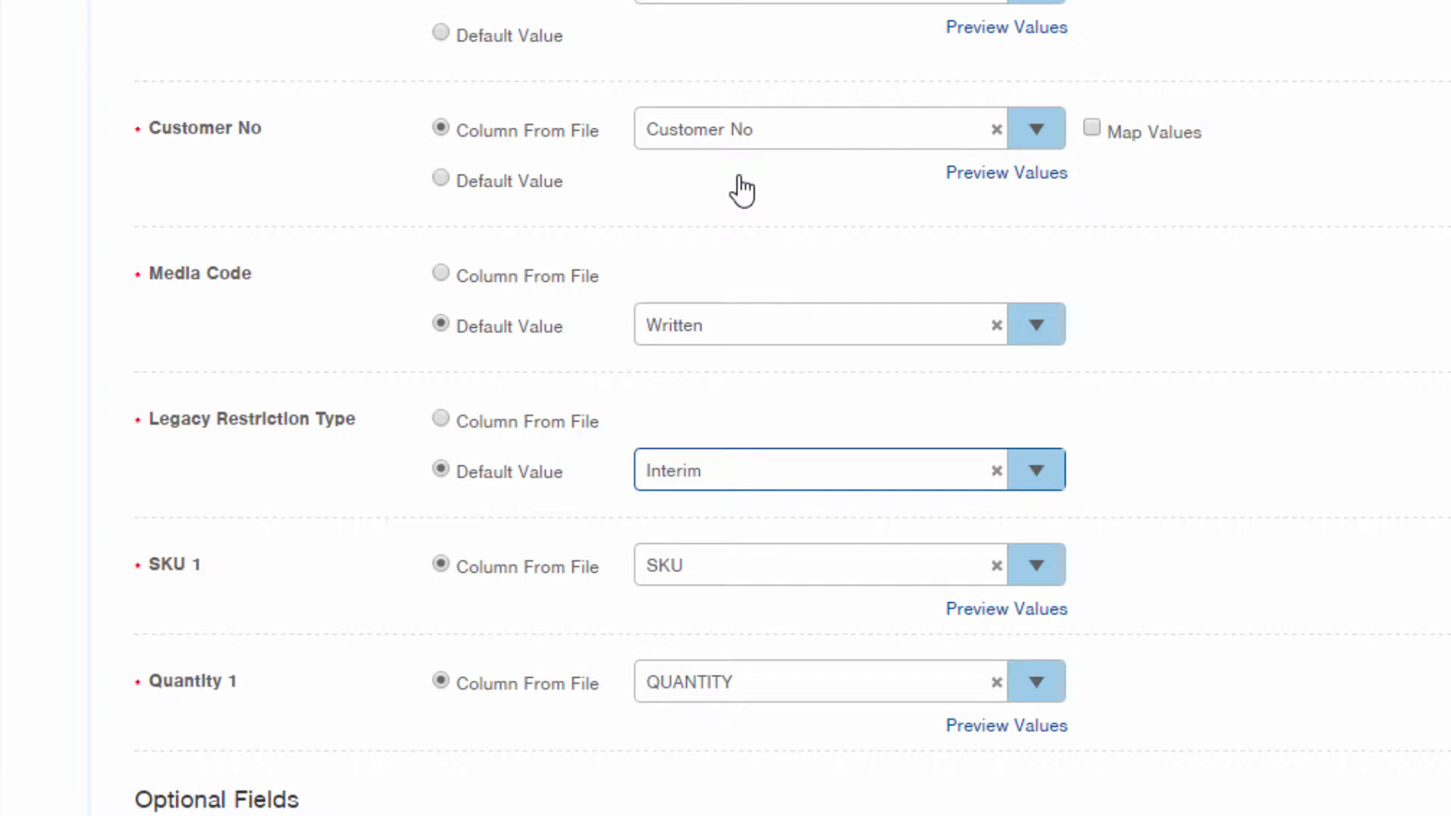
{"action": "scroll", "coordinate": [740, 189], "scroll_direction": "down", "scroll_amount": 4}
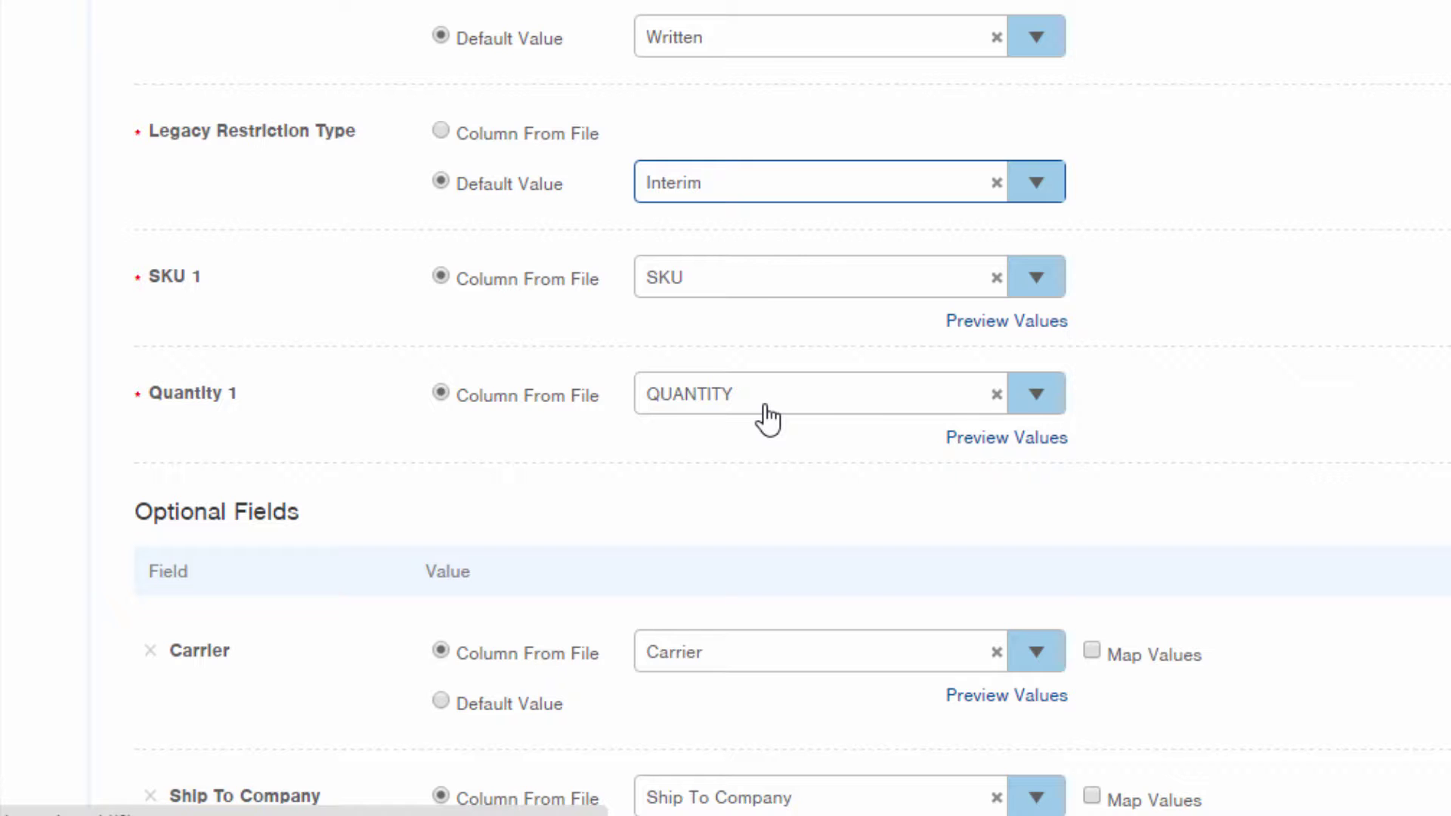
- Preview the file's Carrier values and tick Map Values for Carrier
{"action": "scroll", "coordinate": [765, 408], "scroll_direction": "down", "scroll_amount": 8}
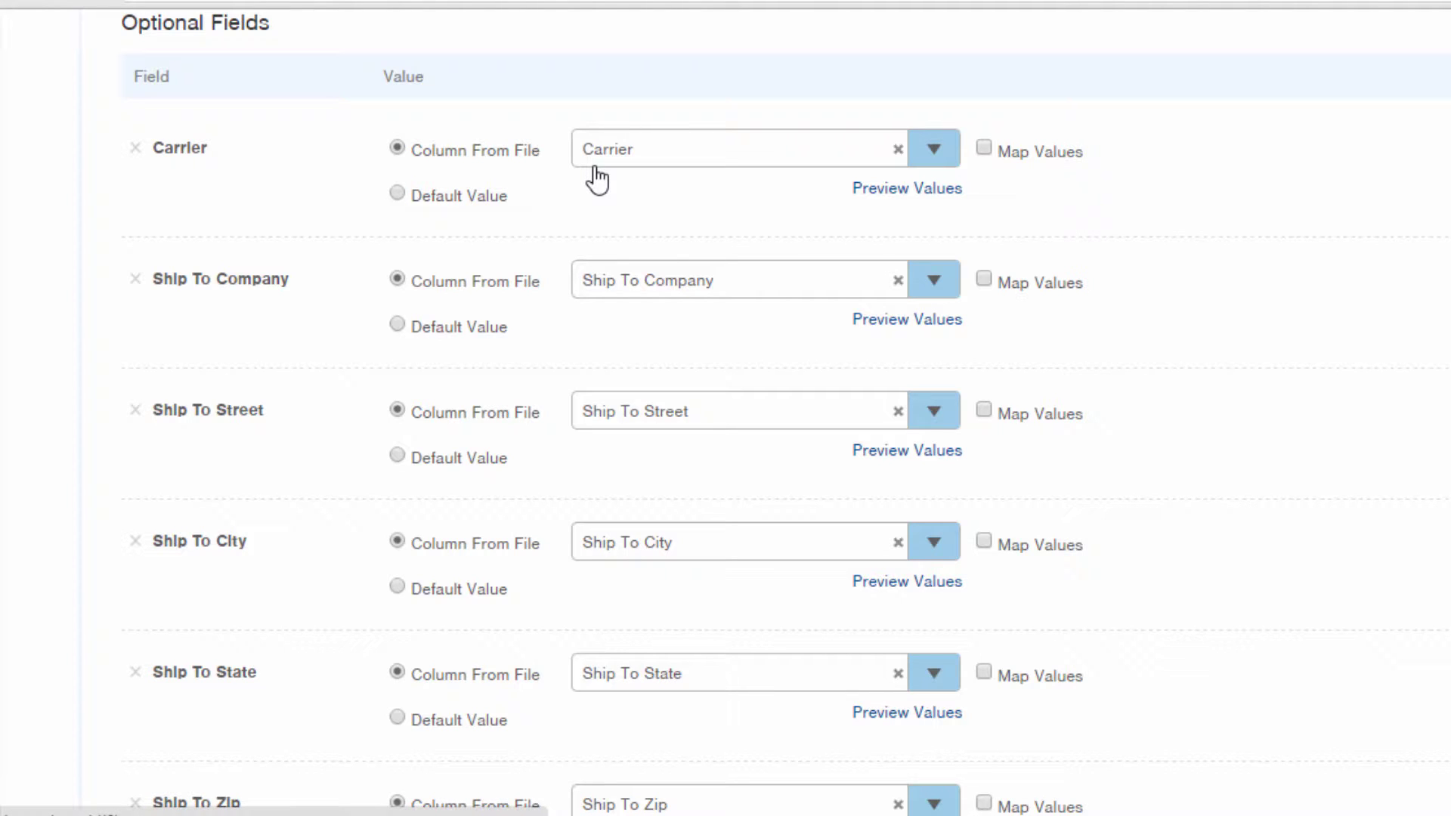
{"action": "left_click", "coordinate": [899, 190]}
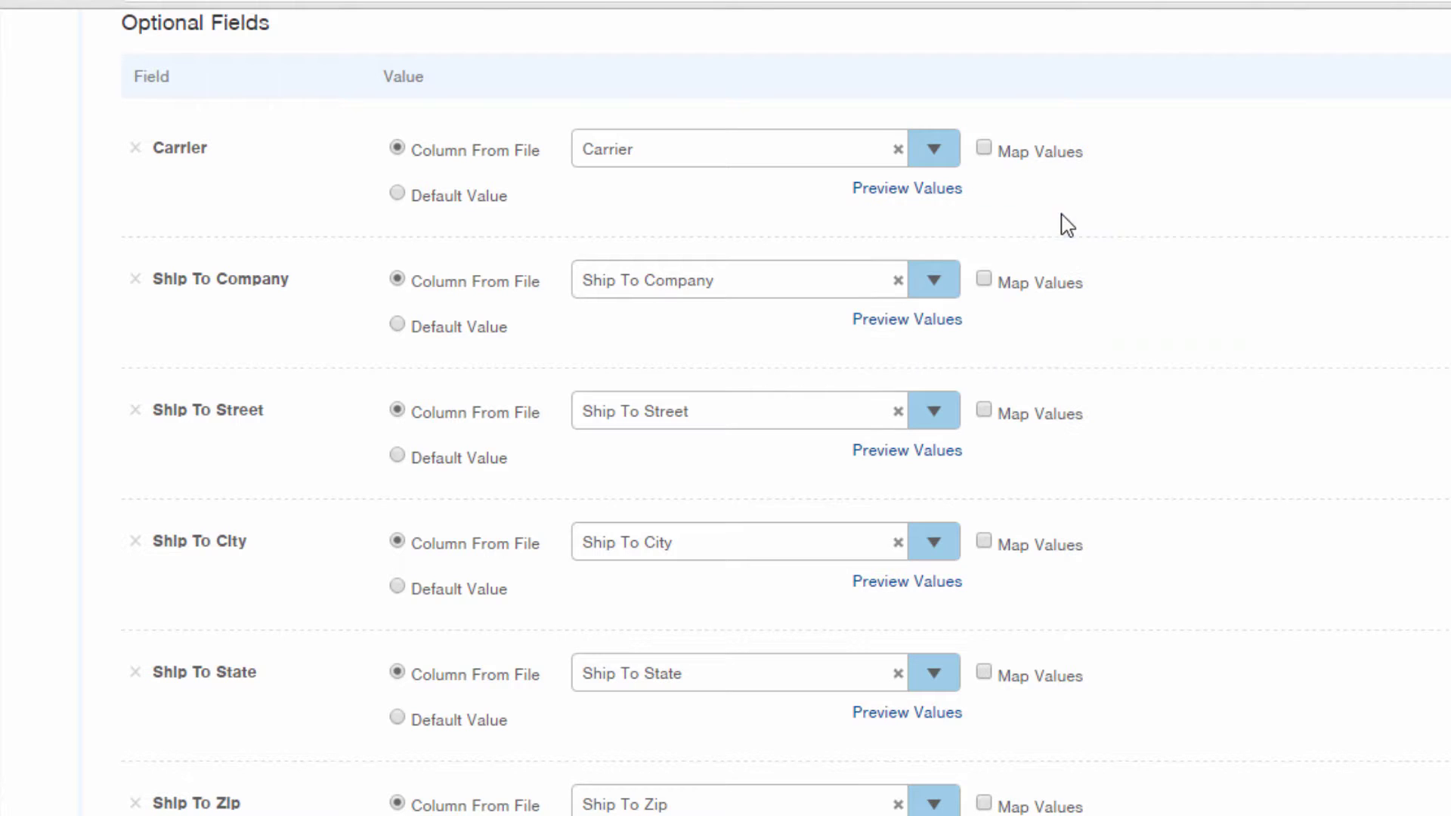
{"action": "left_click", "coordinate": [983, 149]}
{"action": "scroll", "coordinate": [1047, 183], "scroll_direction": "down", "scroll_amount": 2}
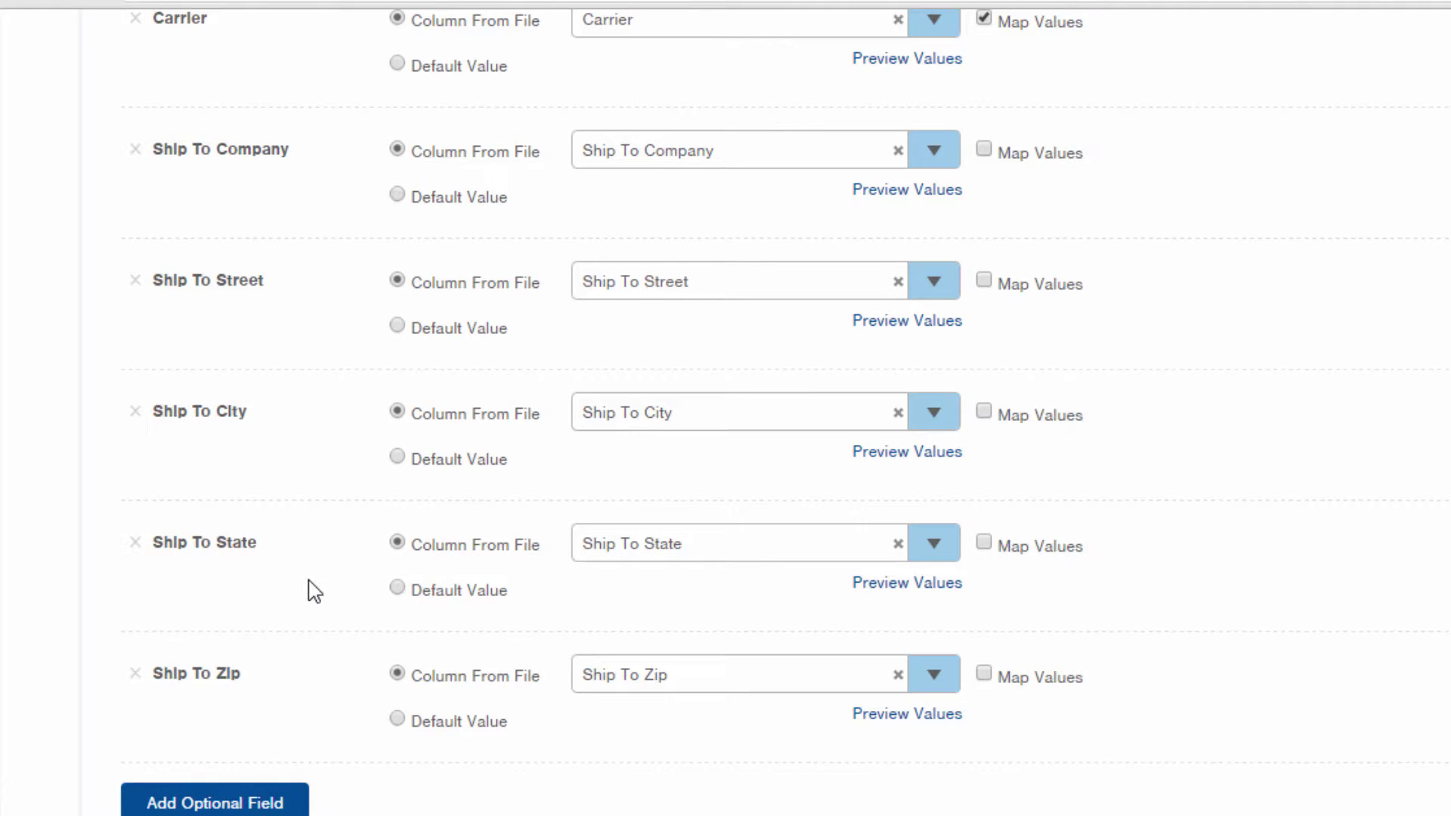
{"action": "scroll", "coordinate": [313, 590], "scroll_direction": "down", "scroll_amount": 2}
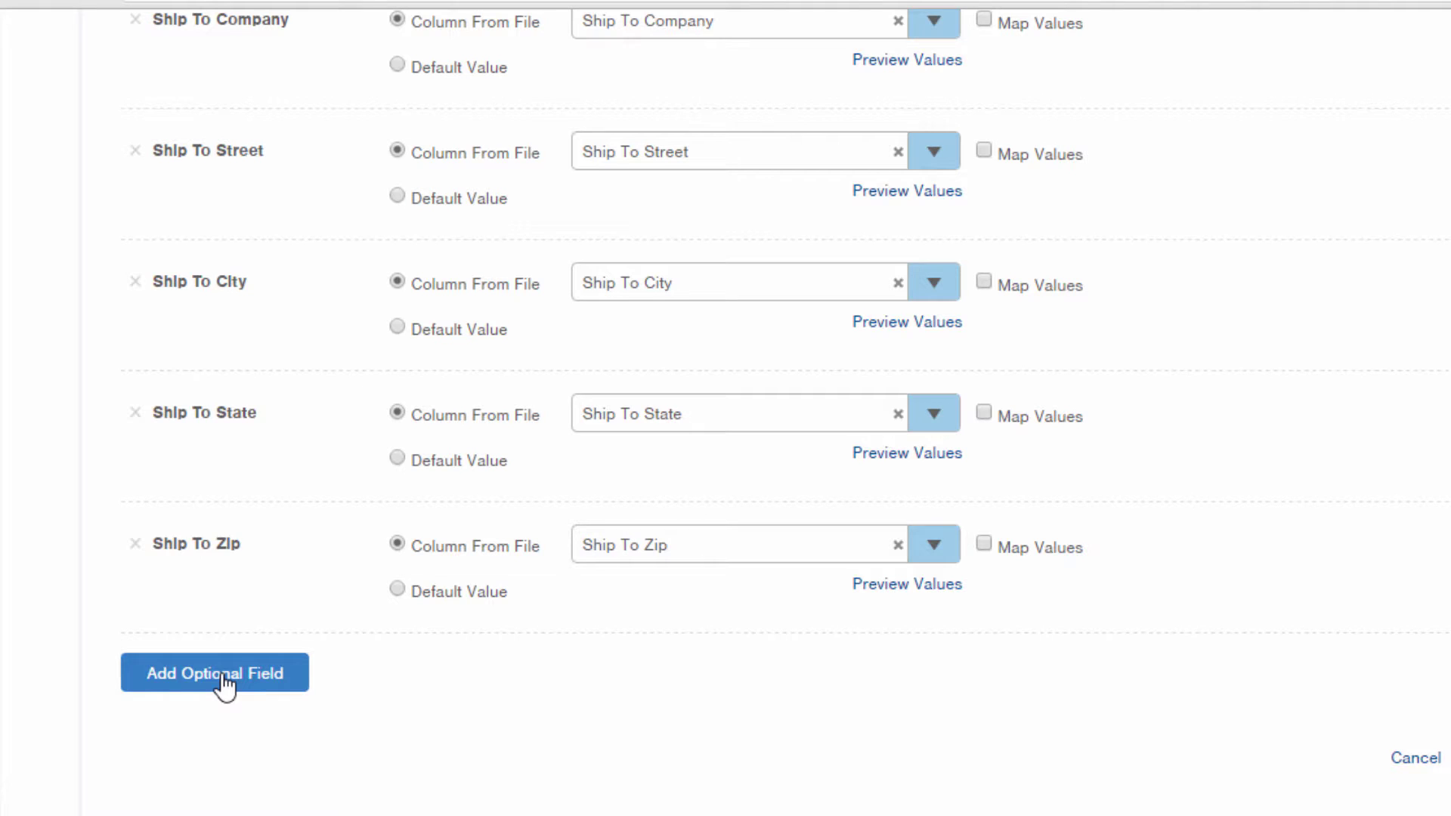
{"action": "left_click", "coordinate": [225, 684]}
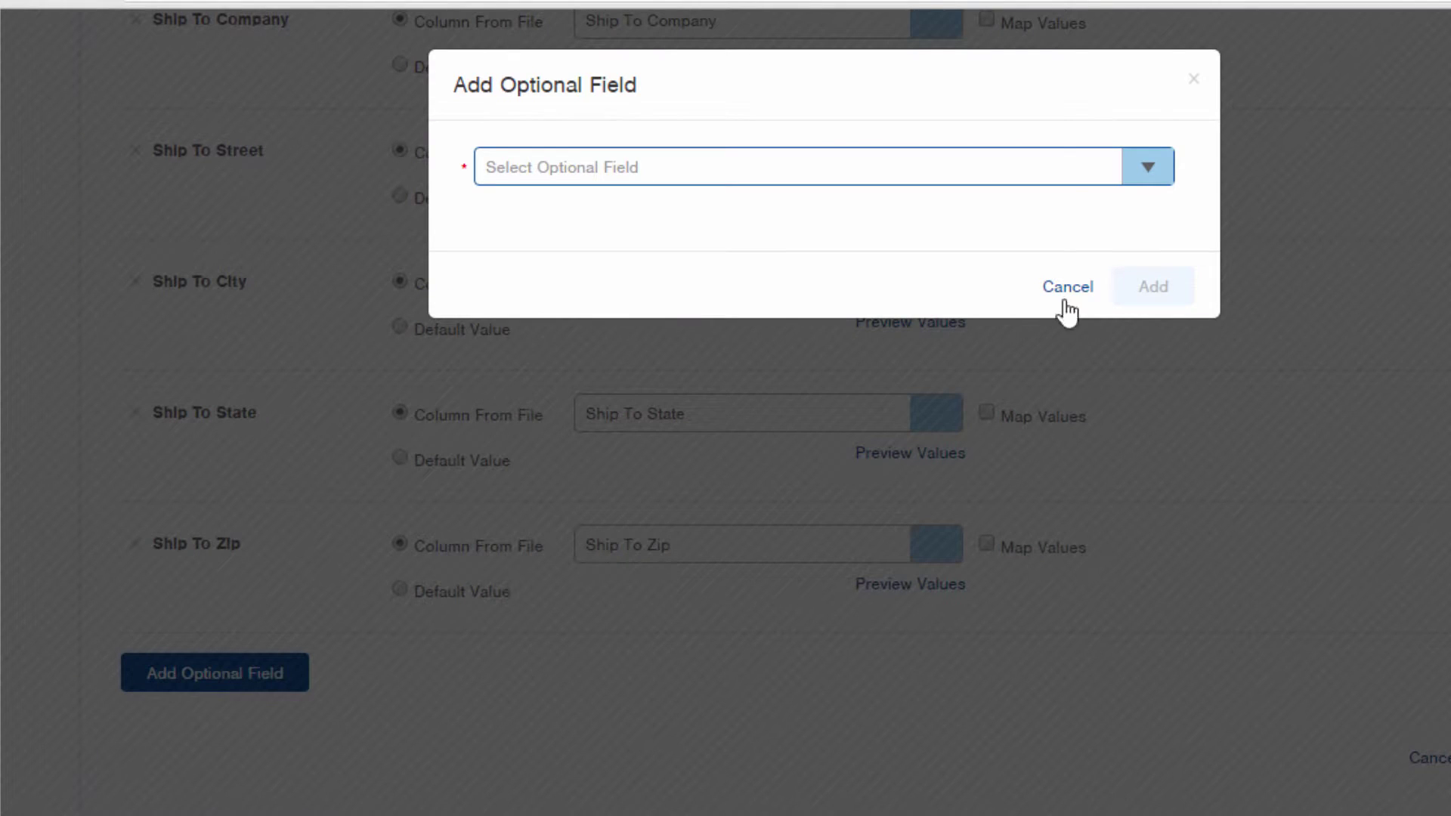
{"action": "left_click", "coordinate": [1144, 172]}
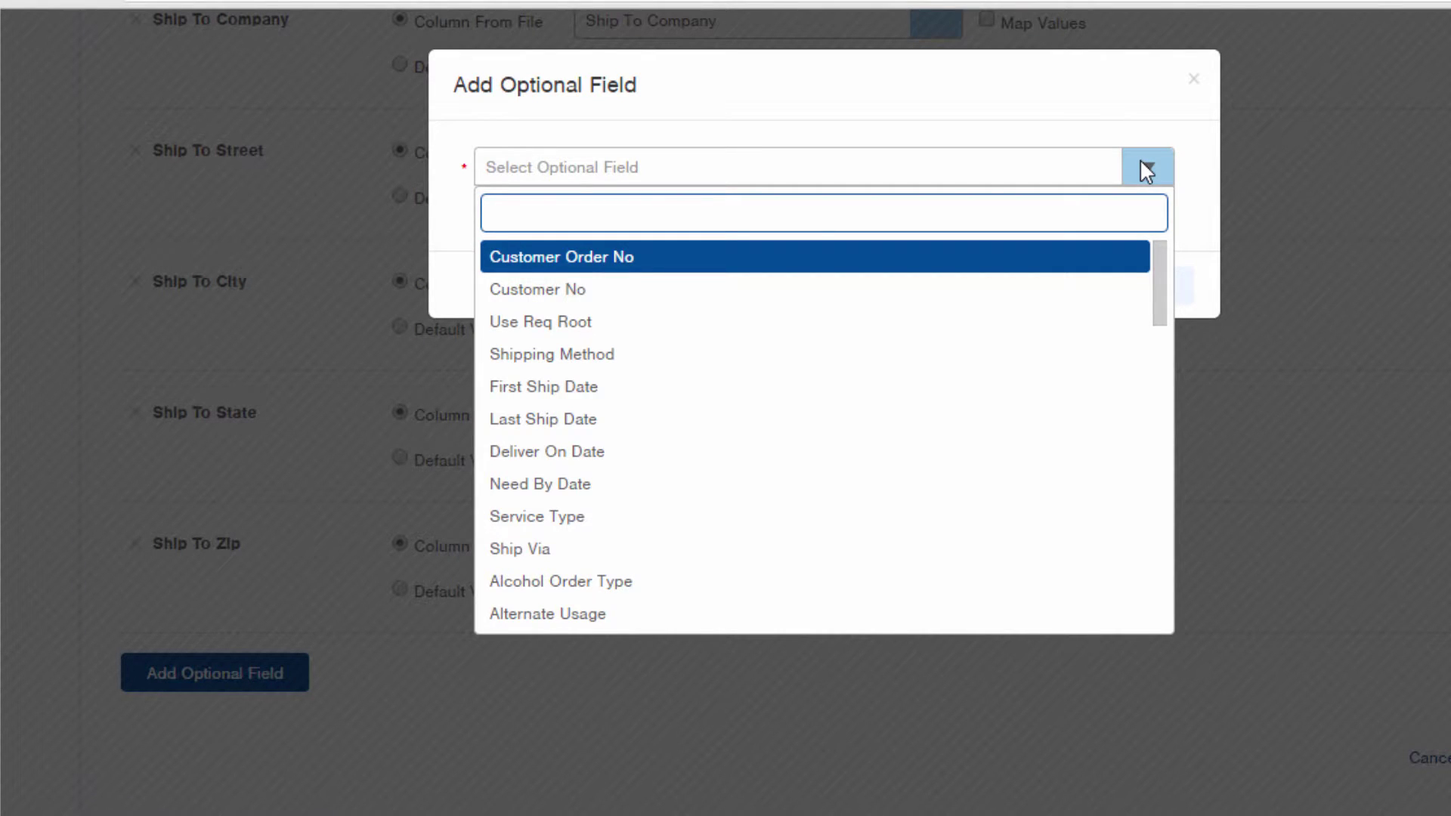
{"action": "left_click", "coordinate": [626, 455]}
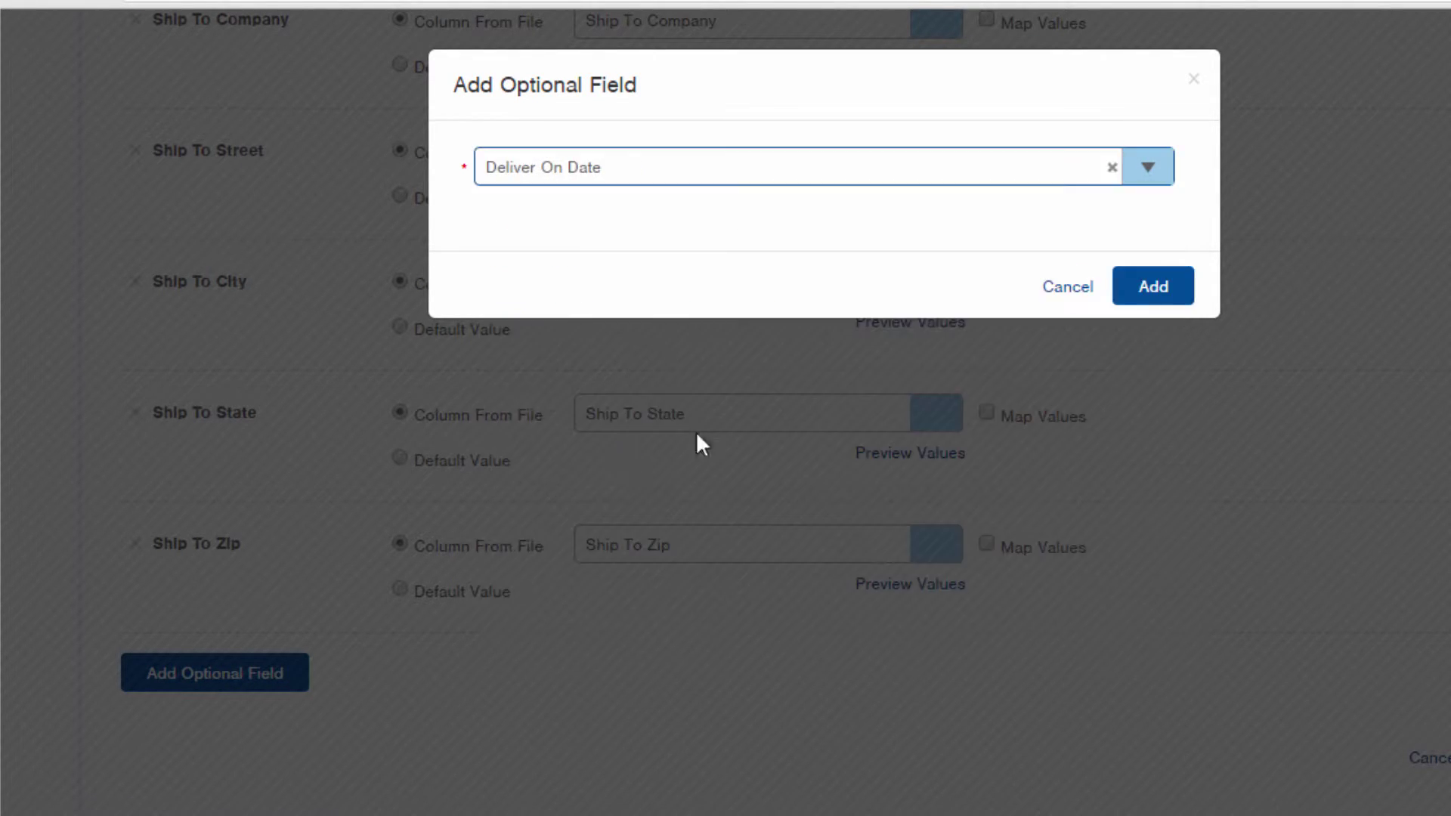
{"action": "left_click", "coordinate": [1180, 289]}
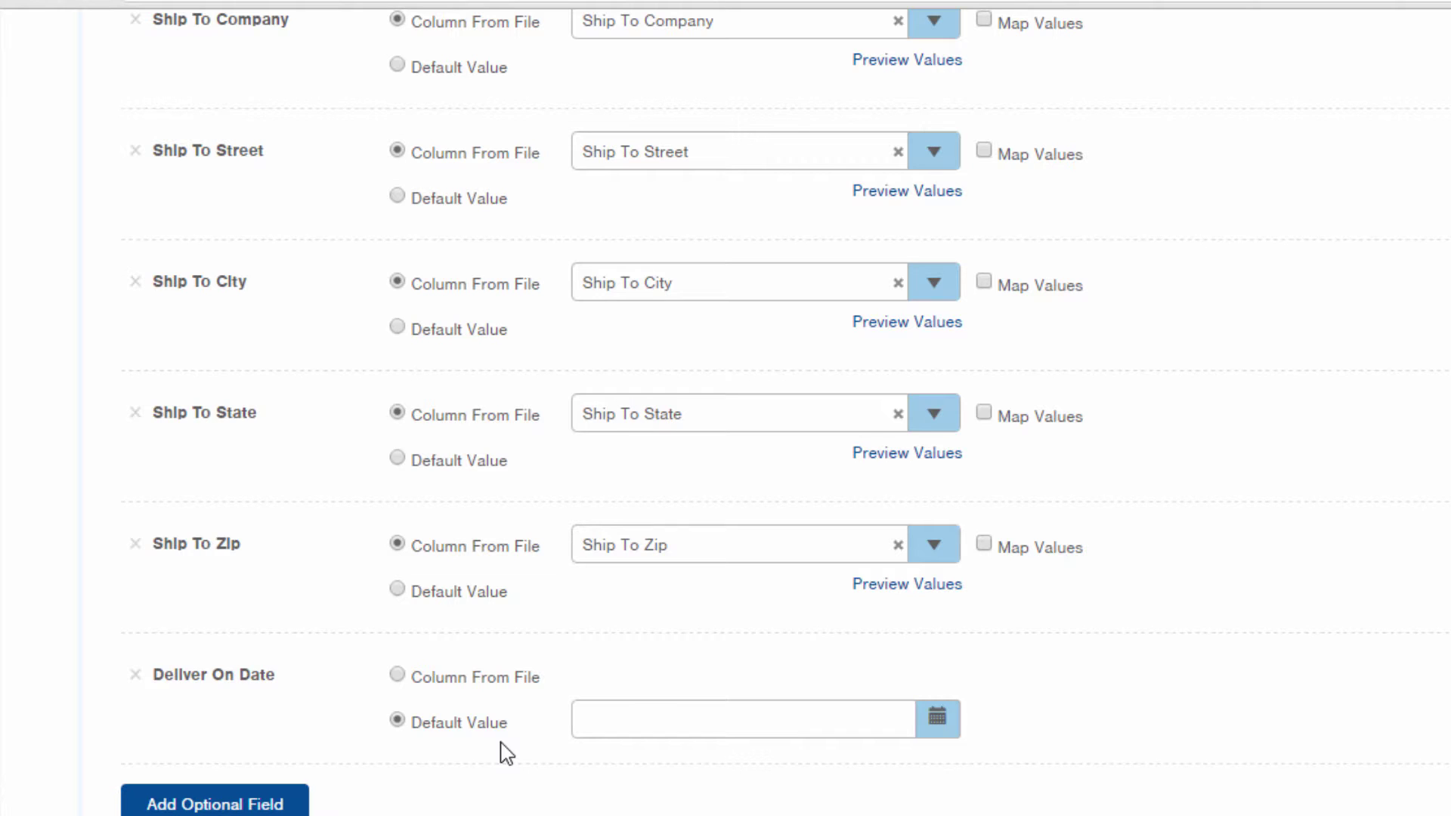
{"action": "left_click", "coordinate": [135, 674]}
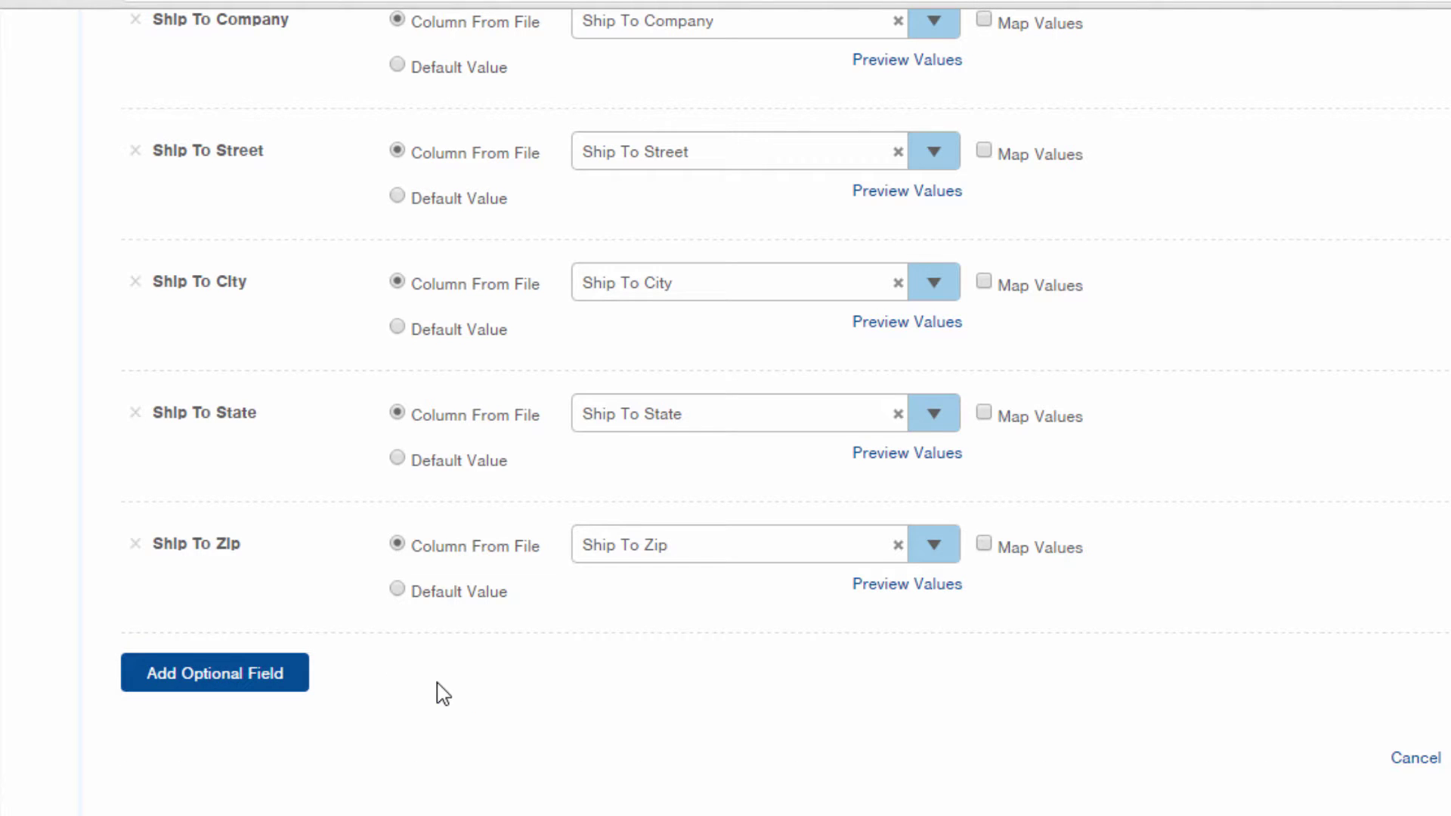
{"action": "scroll", "coordinate": [442, 692], "scroll_direction": "up", "scroll_amount": 3}
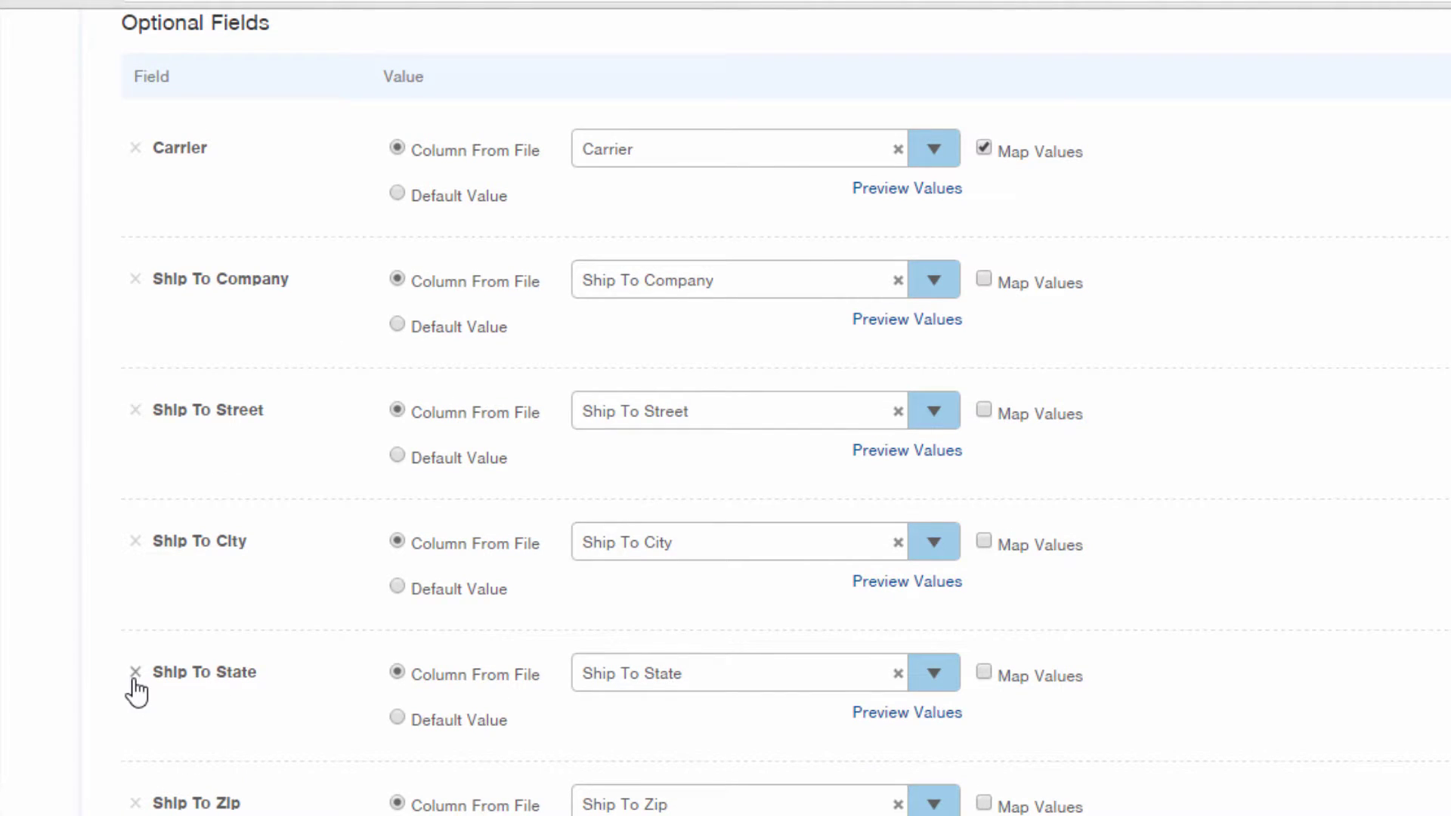
{"action": "scroll", "coordinate": [317, 657], "scroll_direction": "up", "scroll_amount": 10}
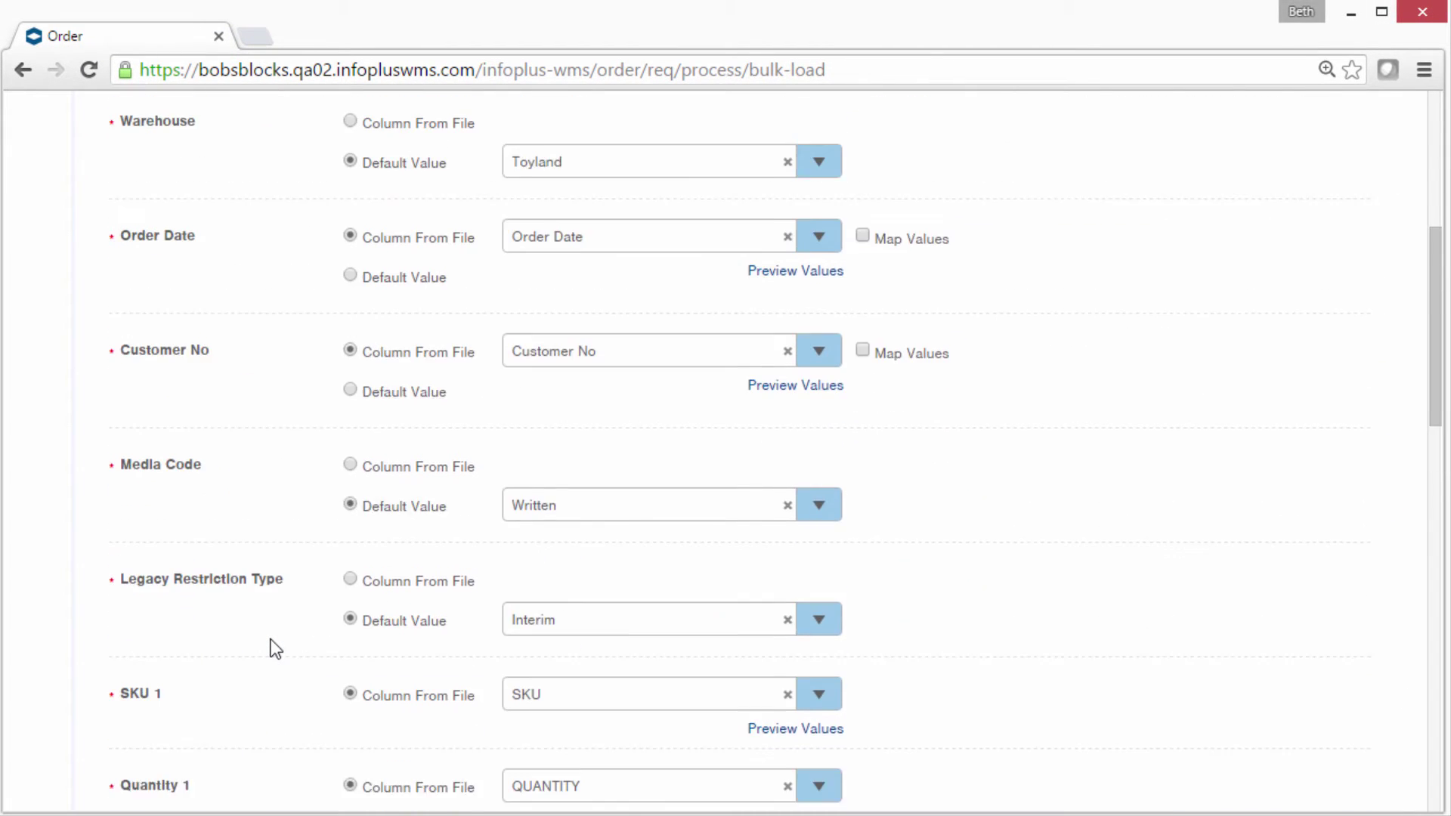
{"action": "scroll", "coordinate": [275, 649], "scroll_direction": "up", "scroll_amount": 4}
{"action": "scroll", "coordinate": [275, 649], "scroll_direction": "down", "scroll_amount": 12}
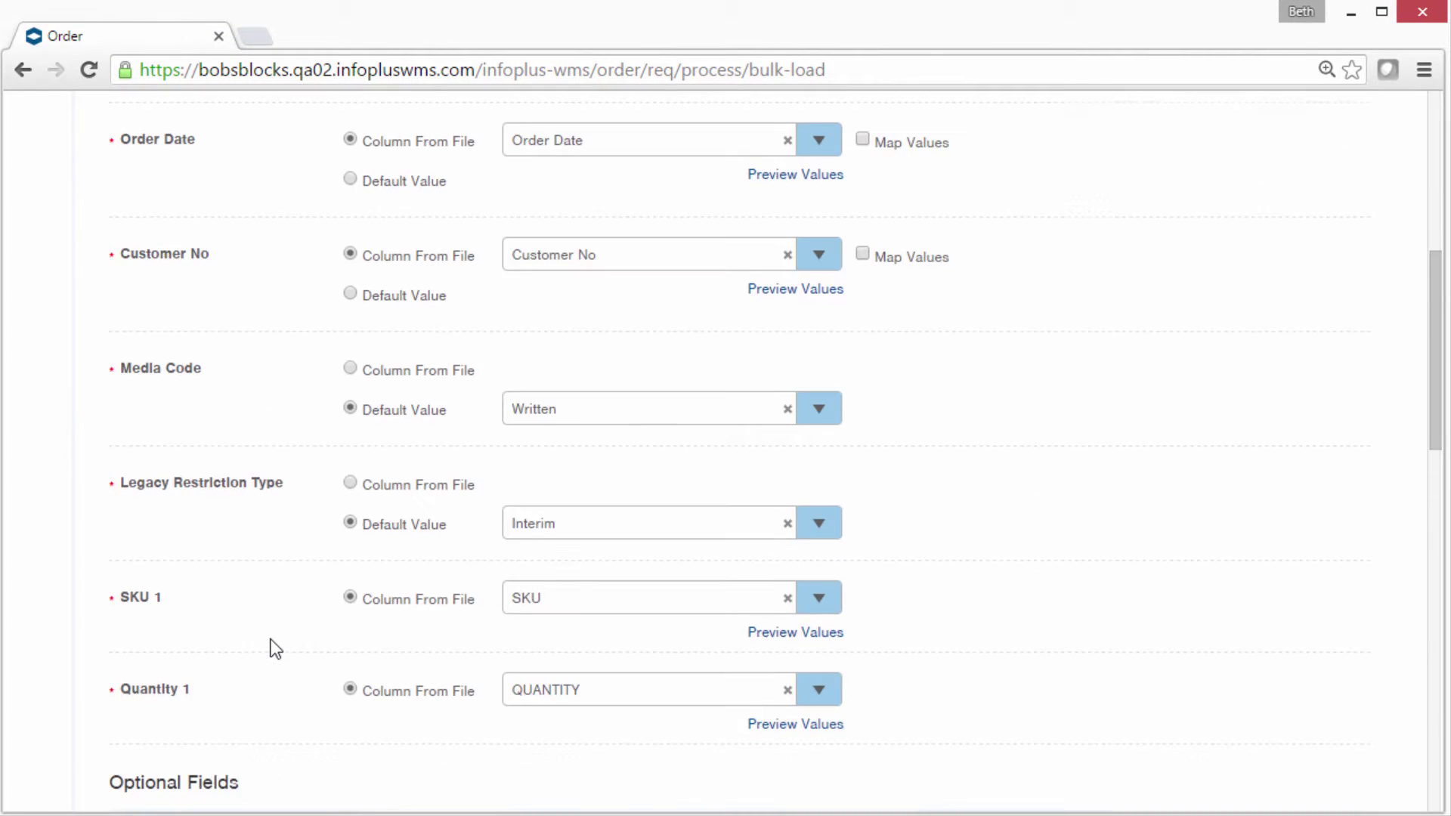
{"action": "scroll", "coordinate": [275, 648], "scroll_direction": "down", "scroll_amount": 5}
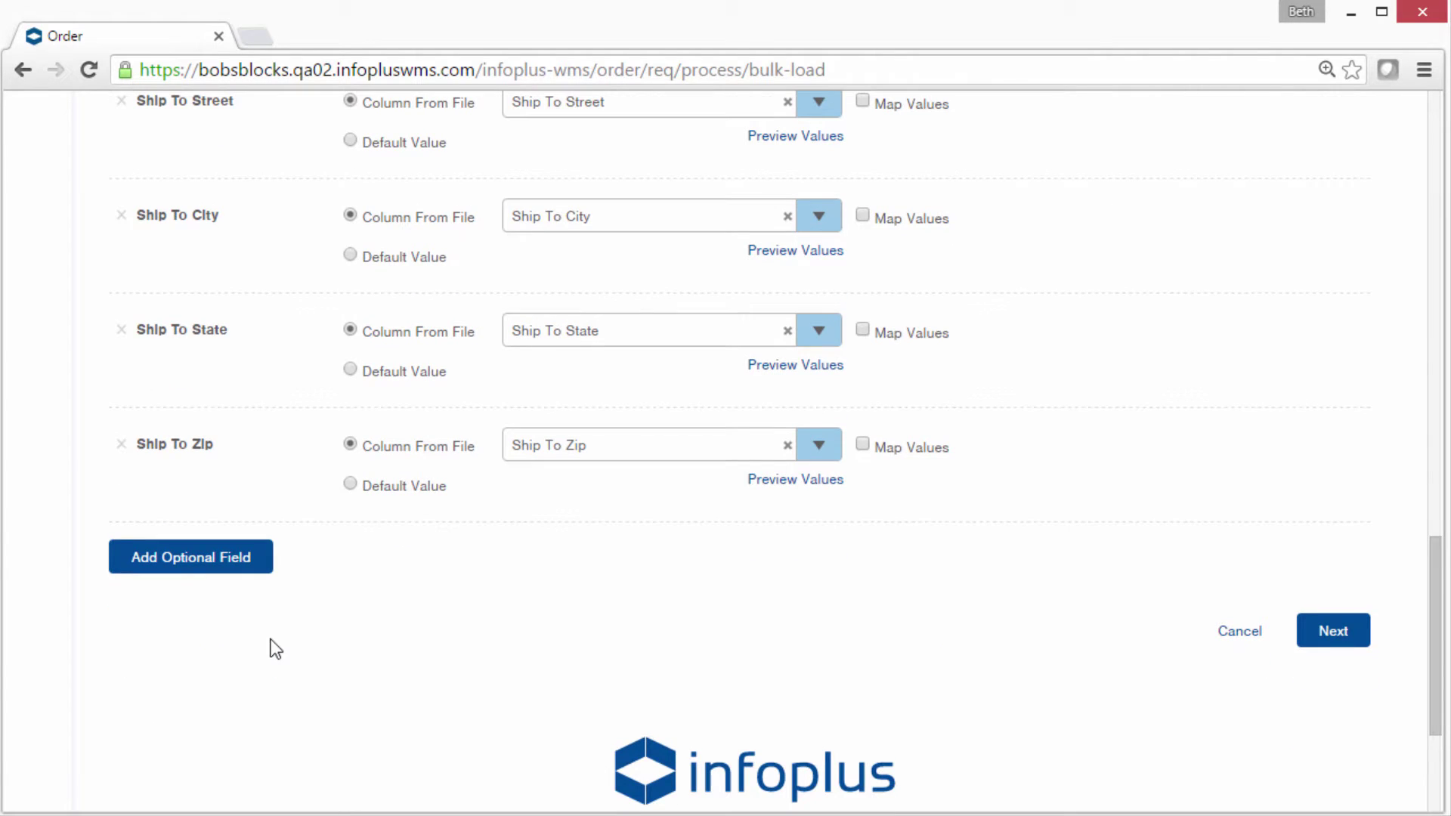
- On the Values step, map UPSG and UPS Ground to UPS GROUNDSAVER, Fed Ex to FedEx Home Del-Ground
{"action": "left_click", "coordinate": [1335, 632]}
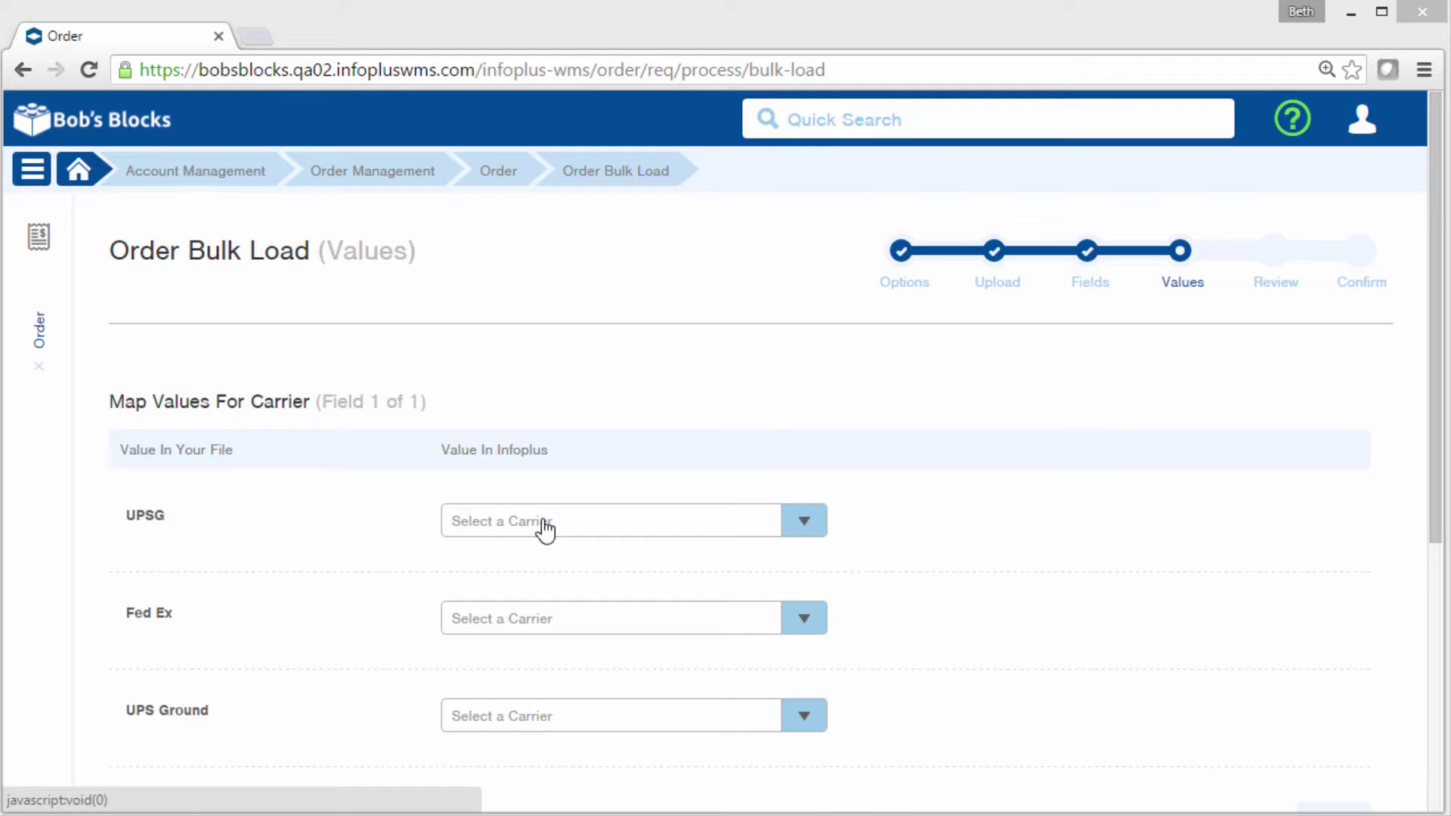
{"action": "left_click", "coordinate": [819, 521]}
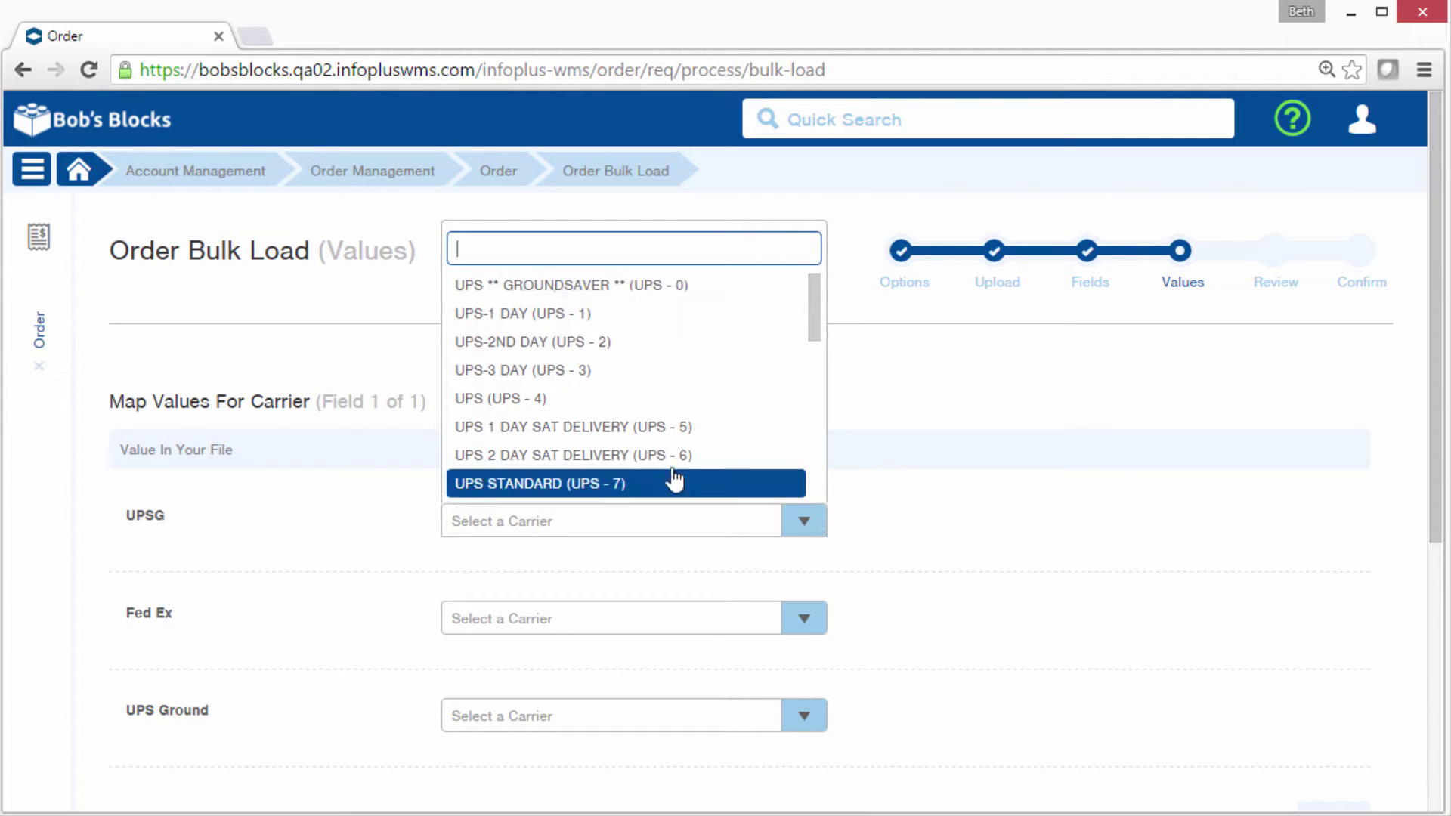
{"action": "left_click", "coordinate": [598, 290]}
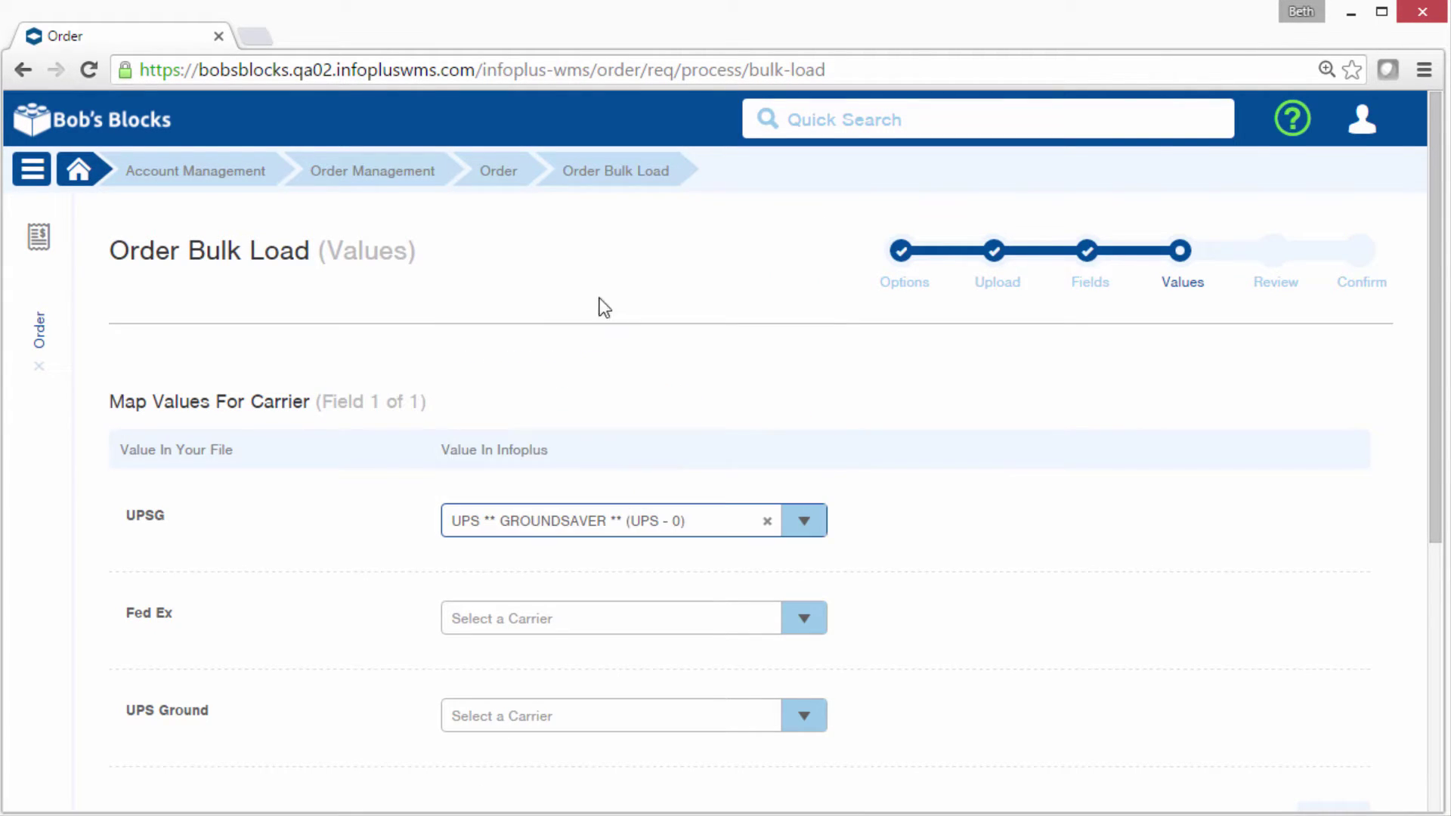
{"action": "left_click", "coordinate": [804, 720]}
{"action": "left_click", "coordinate": [631, 484]}
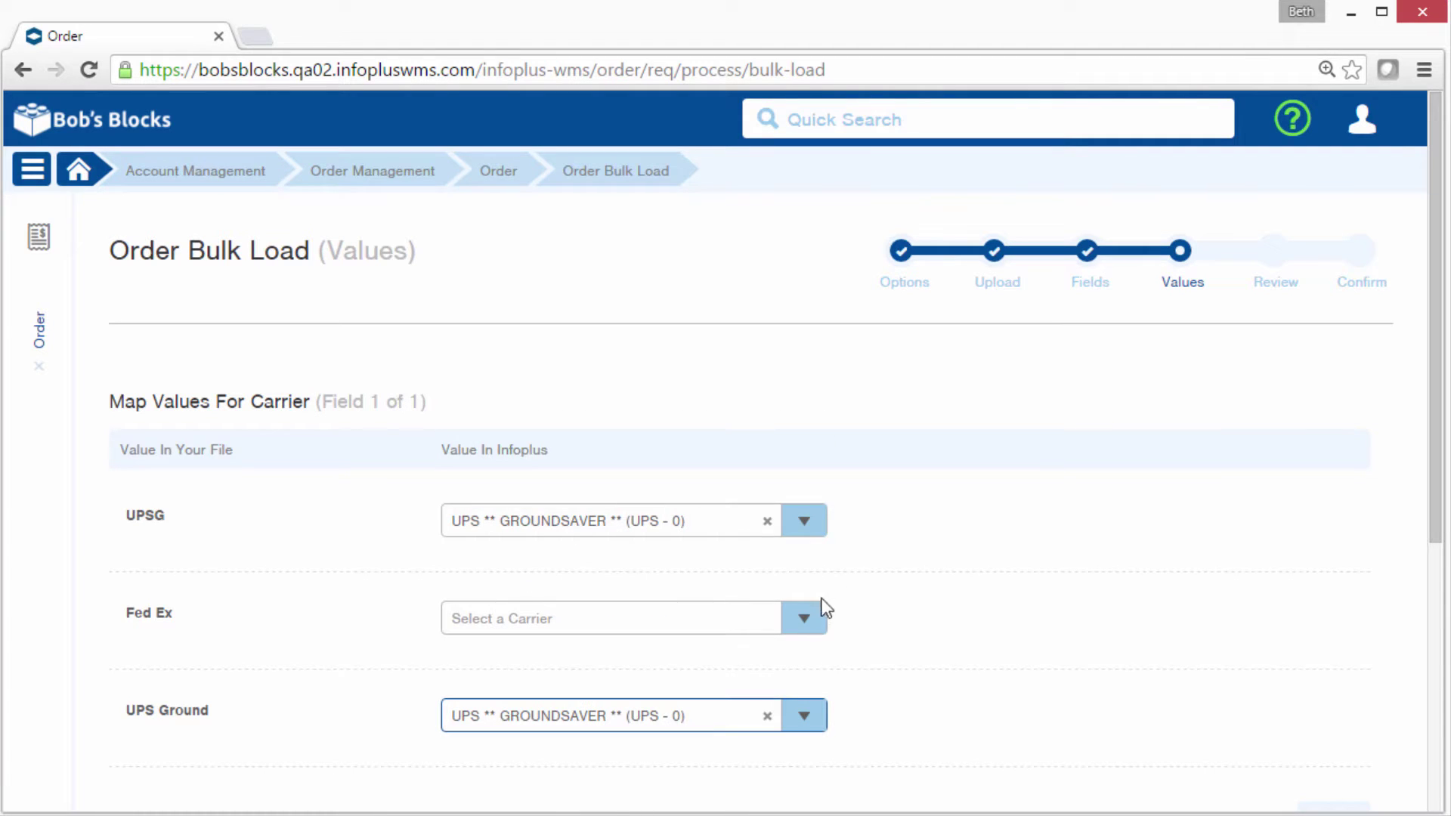
{"action": "left_click", "coordinate": [804, 620]}
{"action": "type", "text": "fe"}
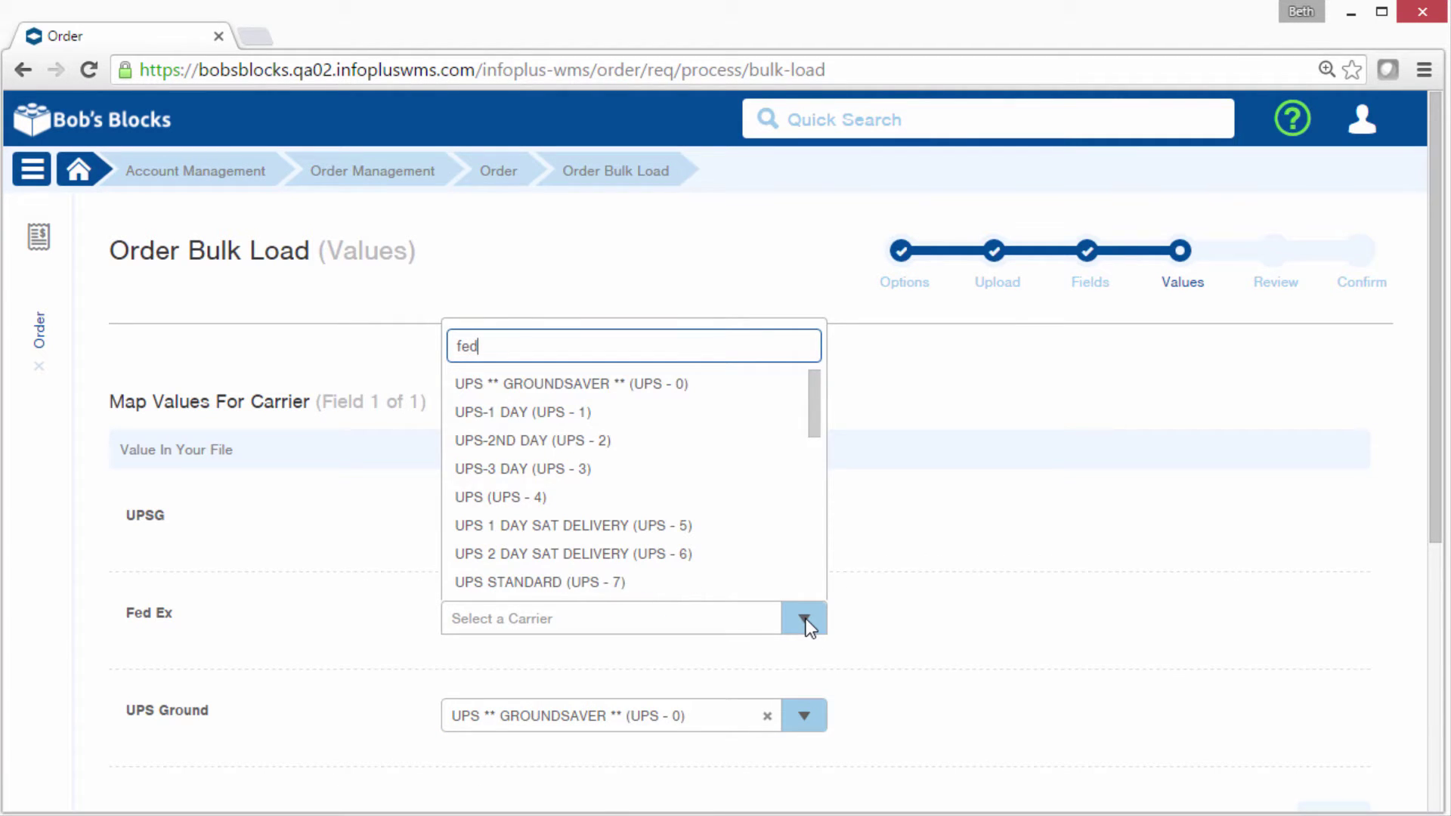
{"action": "type", "text": "d"}
{"action": "left_click", "coordinate": [685, 393]}
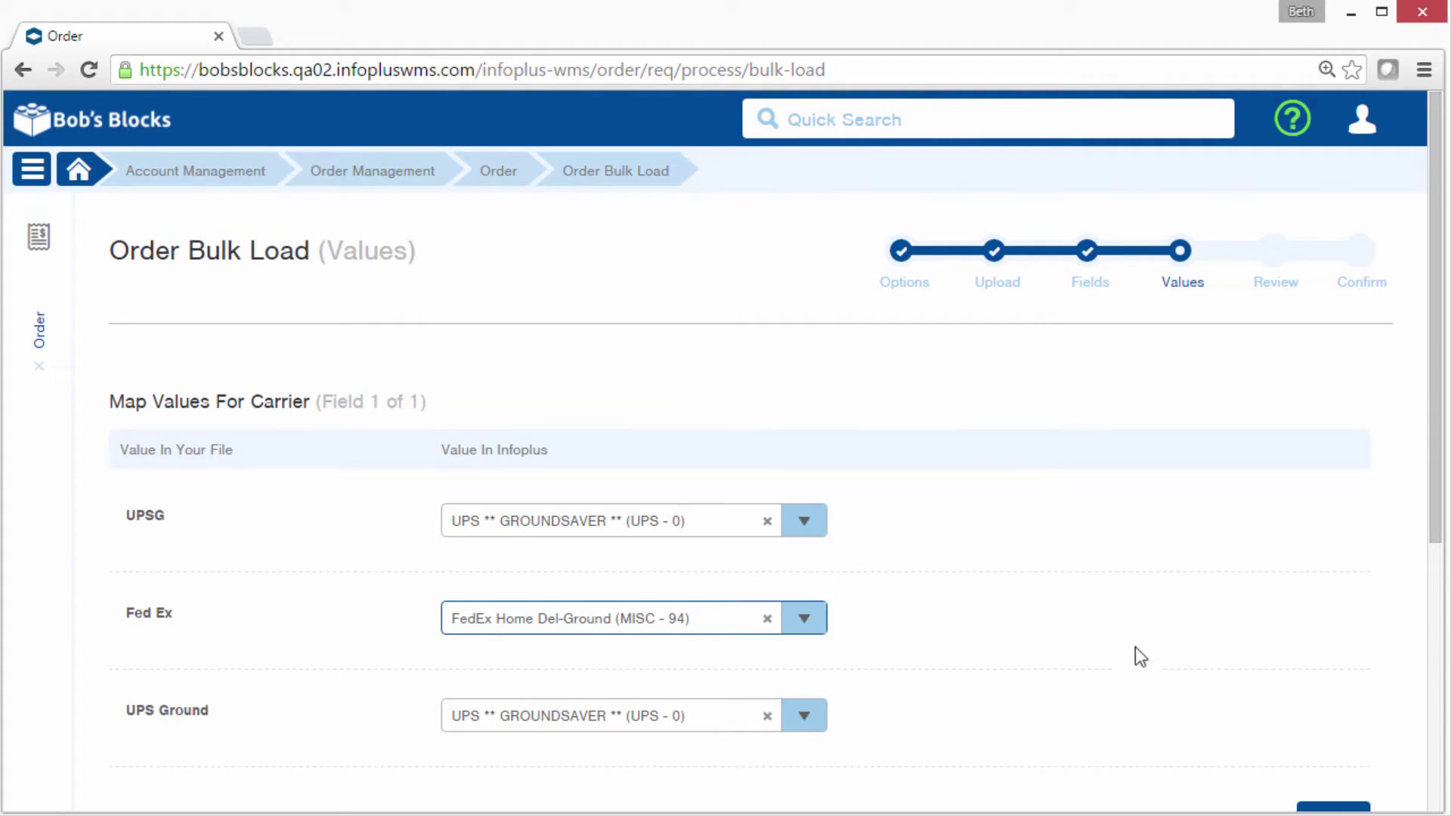
{"action": "scroll", "coordinate": [1143, 657], "scroll_direction": "down", "scroll_amount": 2}
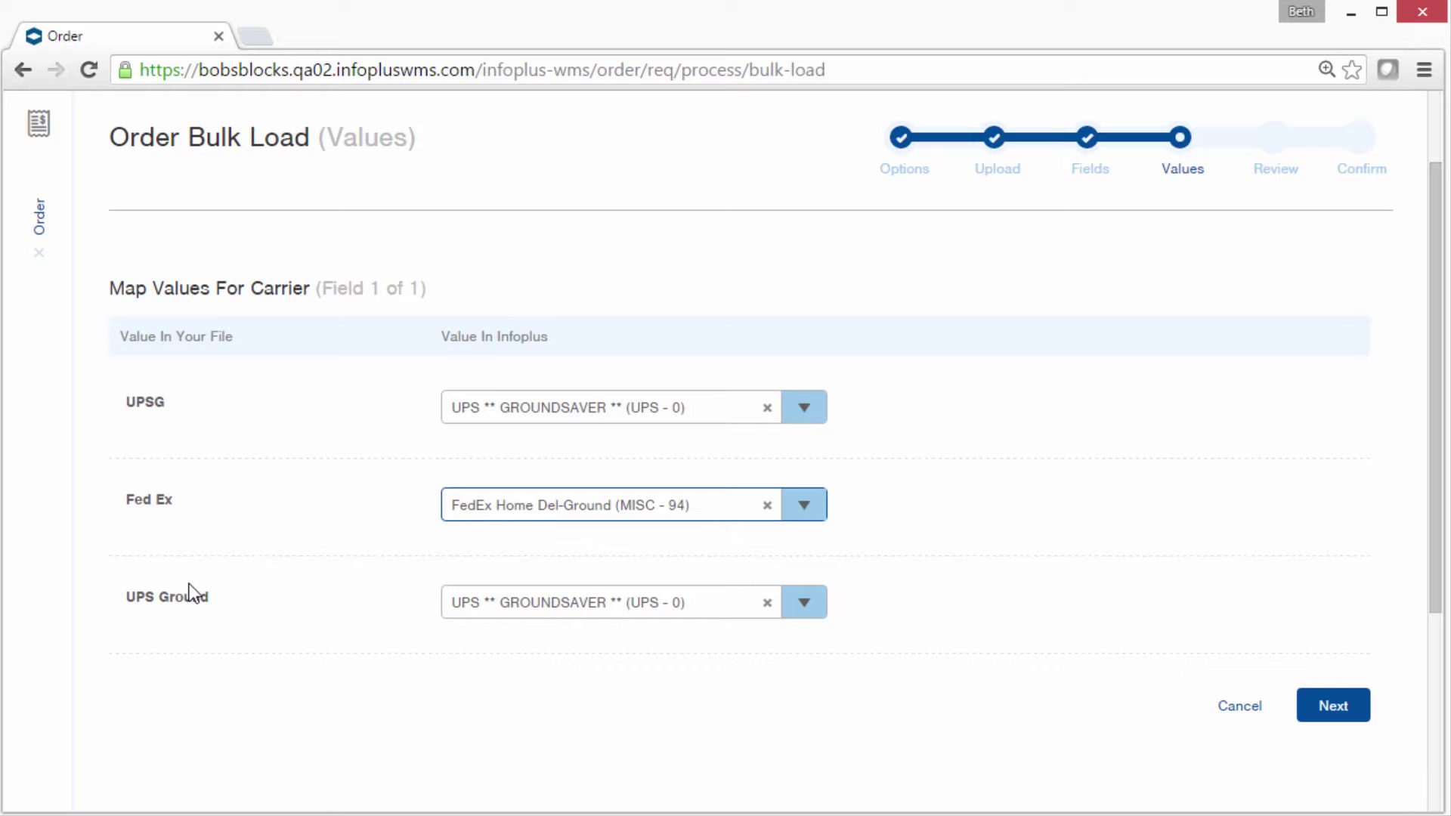
- Advance to Review and scroll through the 17 error-free order rows marked for insert
{"action": "left_click", "coordinate": [1336, 707]}
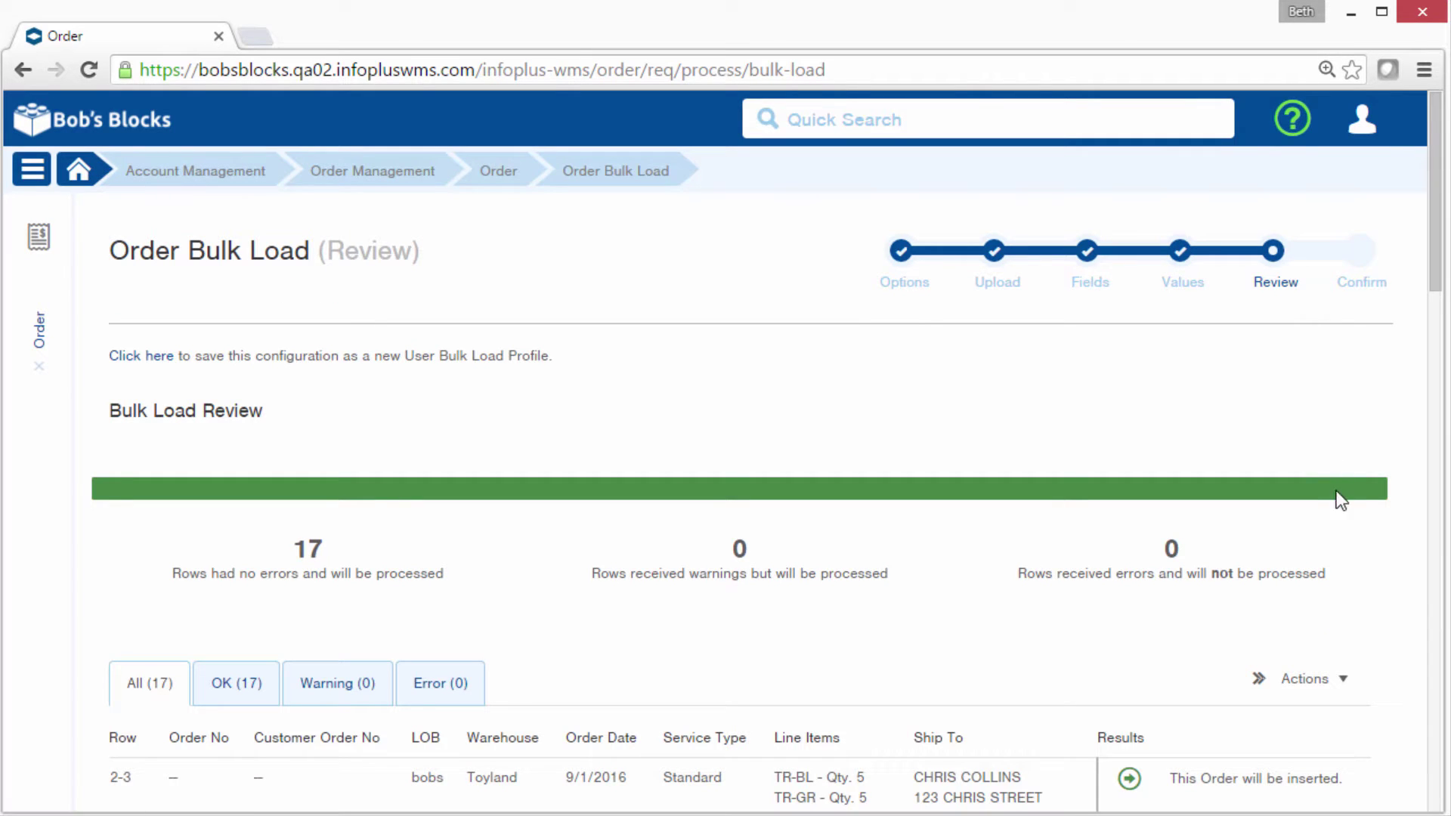
{"action": "scroll", "coordinate": [1325, 548], "scroll_direction": "down", "scroll_amount": 3}
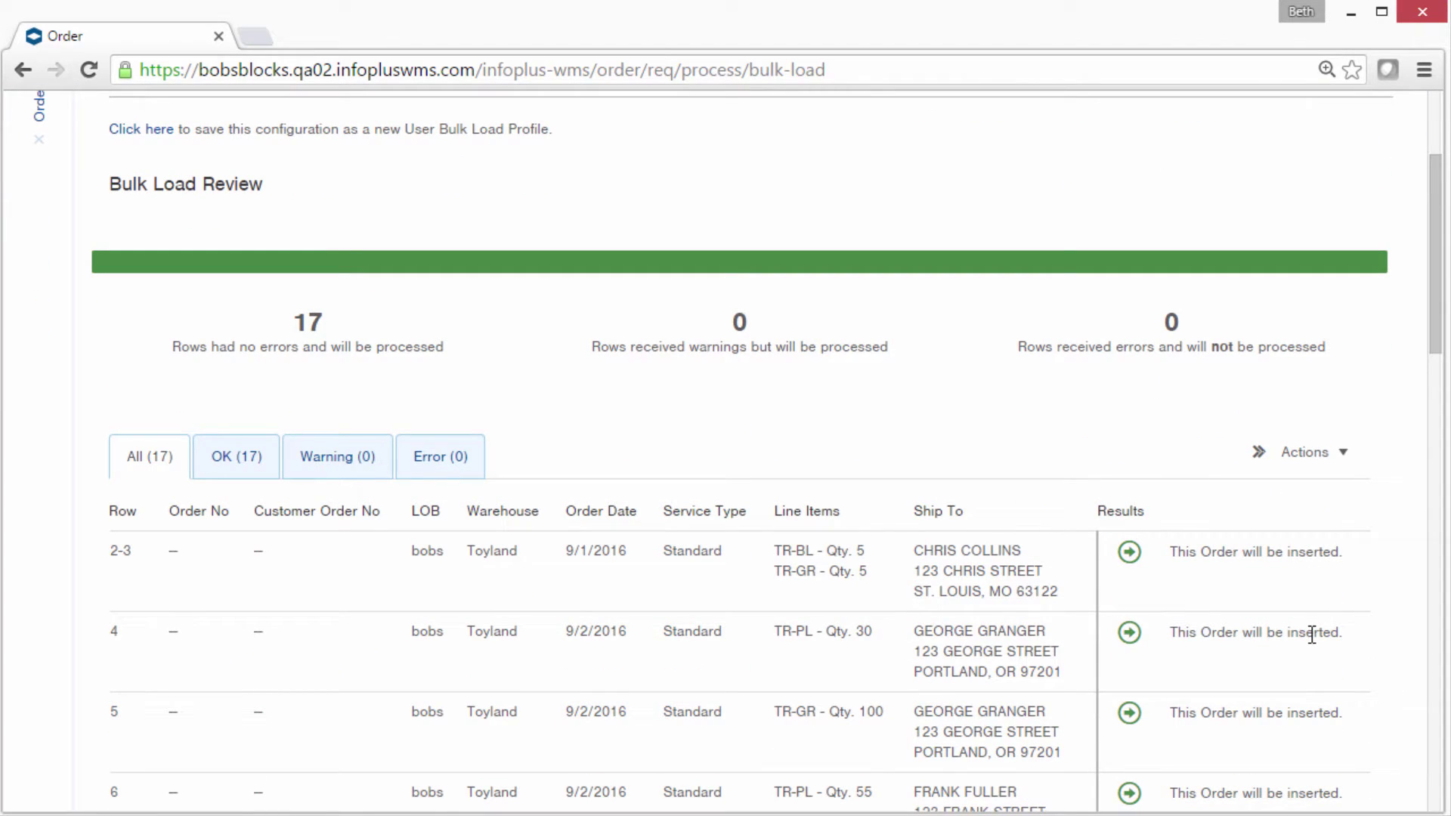
{"action": "scroll", "coordinate": [1312, 635], "scroll_direction": "down", "scroll_amount": 3}
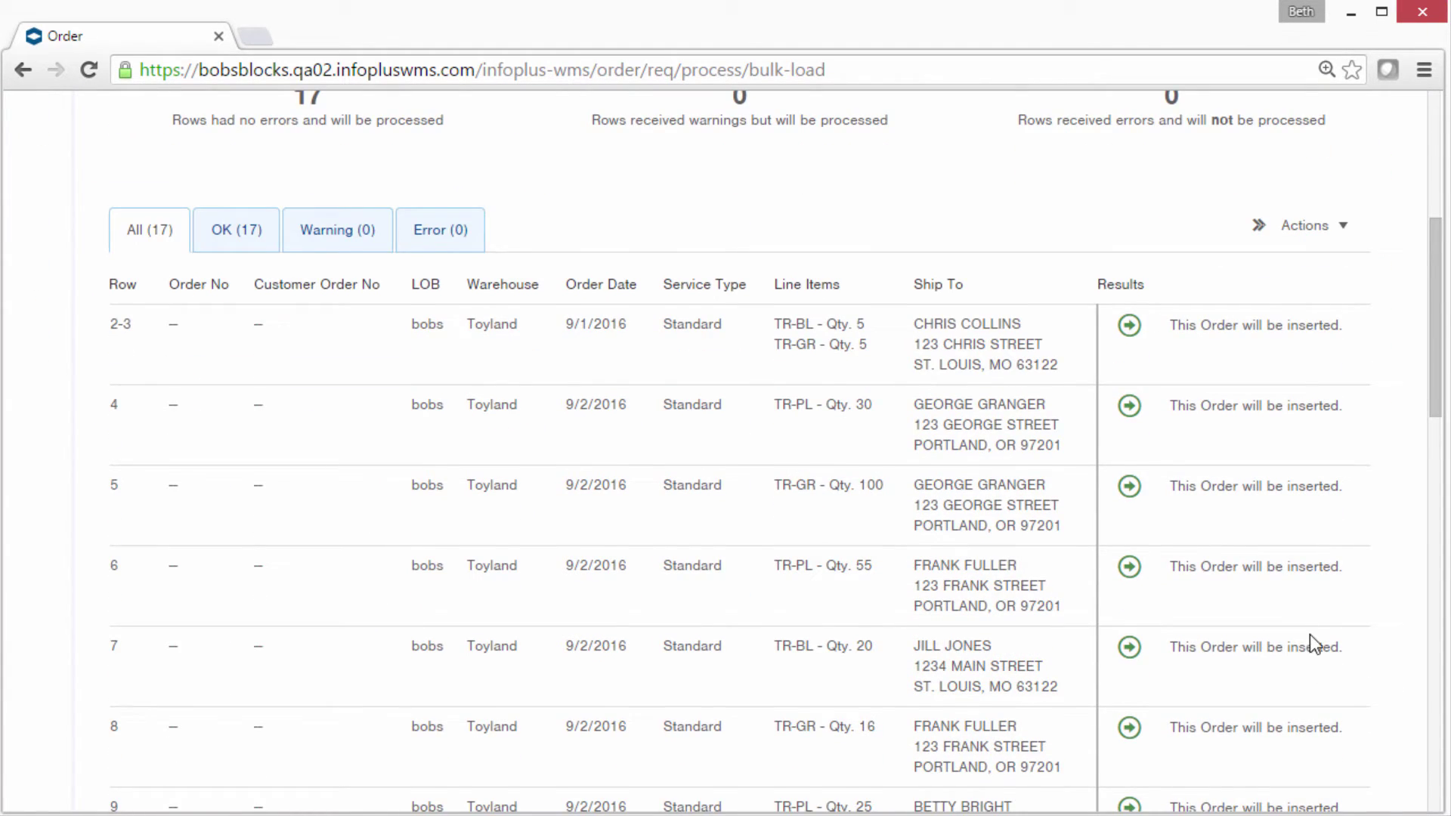
{"action": "scroll", "coordinate": [1311, 643], "scroll_direction": "down", "scroll_amount": 3}
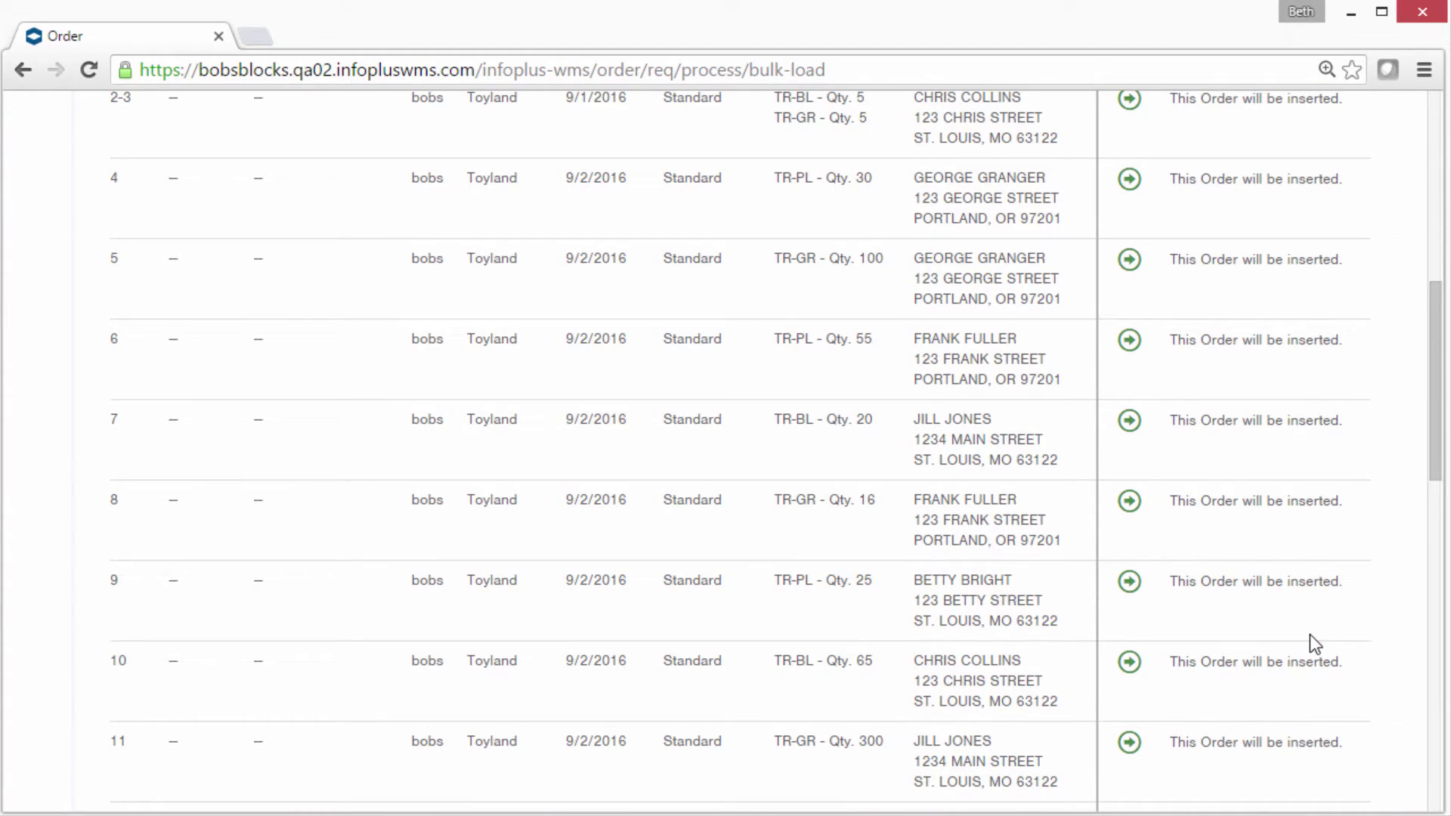
{"action": "scroll", "coordinate": [1315, 644], "scroll_direction": "down", "scroll_amount": 6}
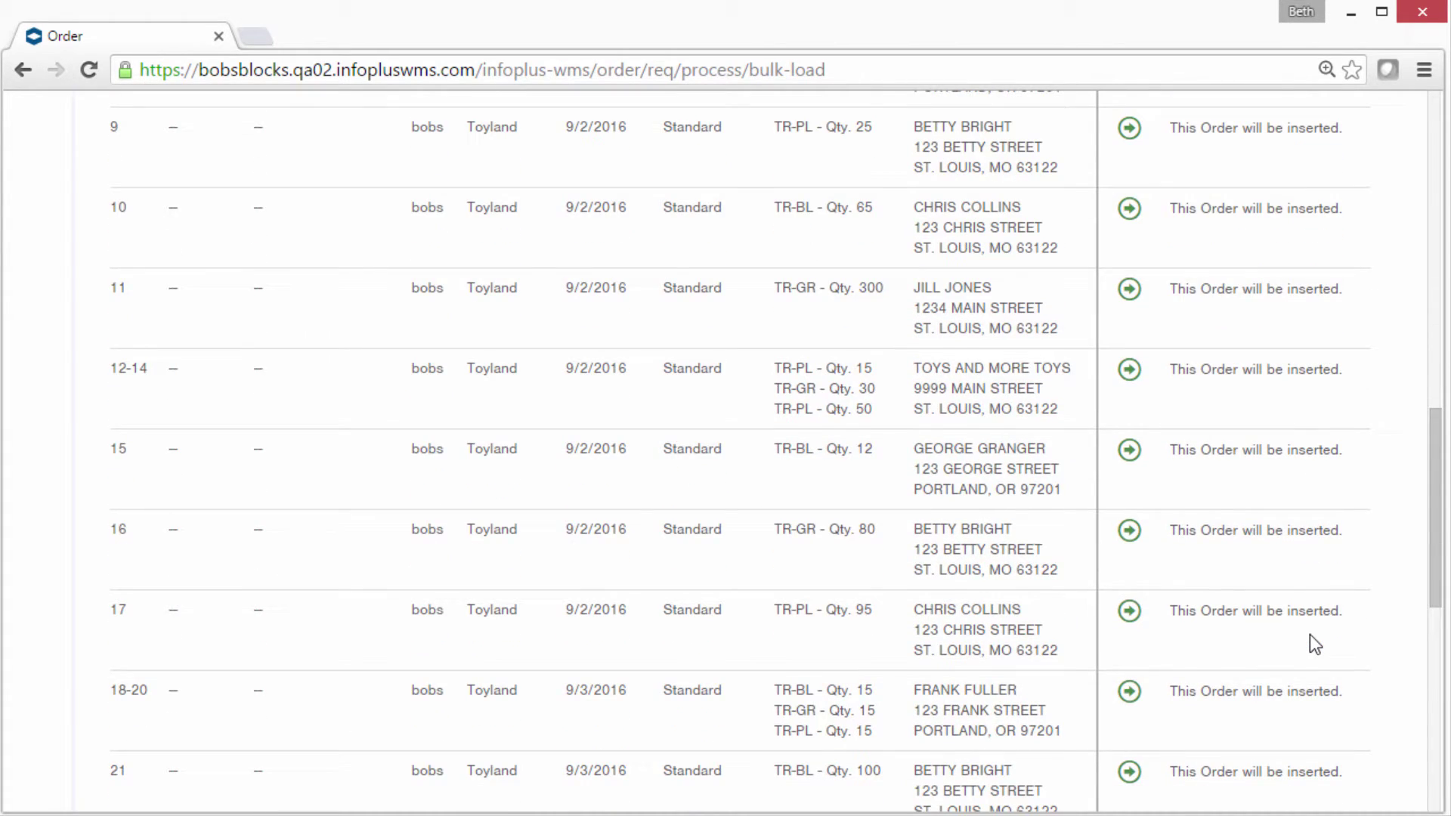
{"action": "scroll", "coordinate": [1315, 644], "scroll_direction": "up", "scroll_amount": 12}
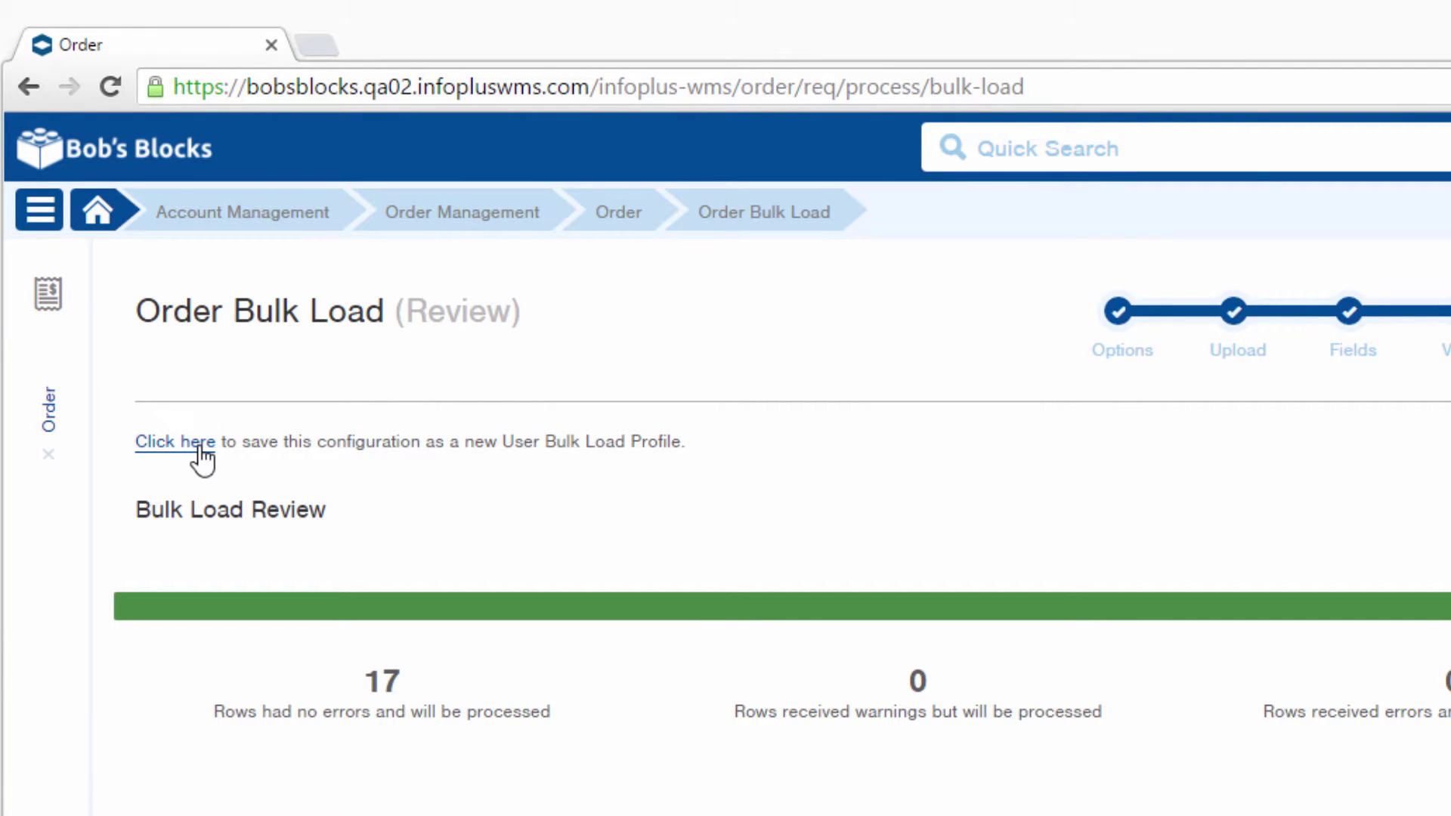
- Save the configuration as a bulk load profile named 'Bulk Load Orders'
{"action": "left_click", "coordinate": [201, 448]}
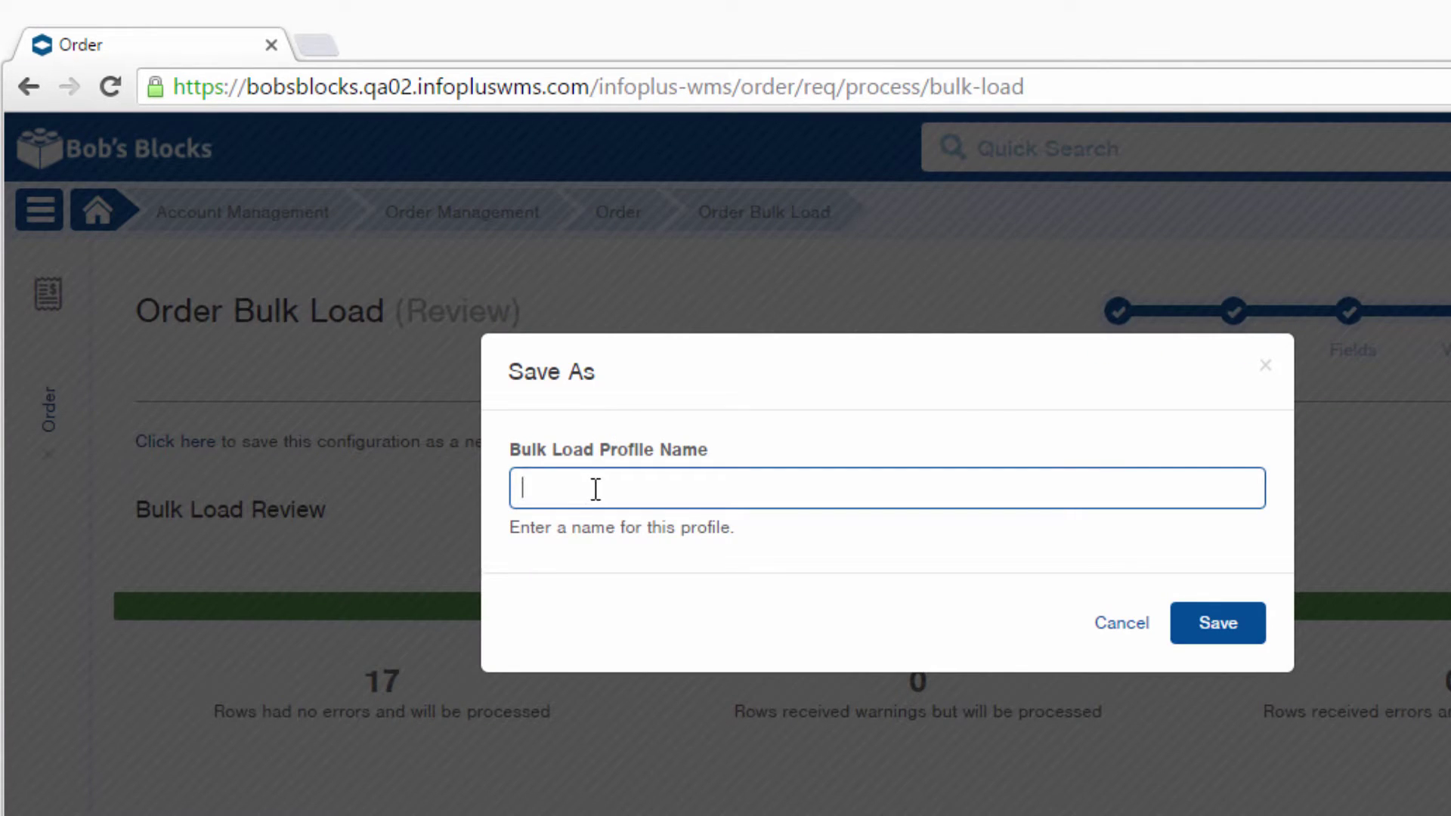
{"action": "type", "text": "Bulk Load Orders"}
{"action": "left_click", "coordinate": [1219, 626]}
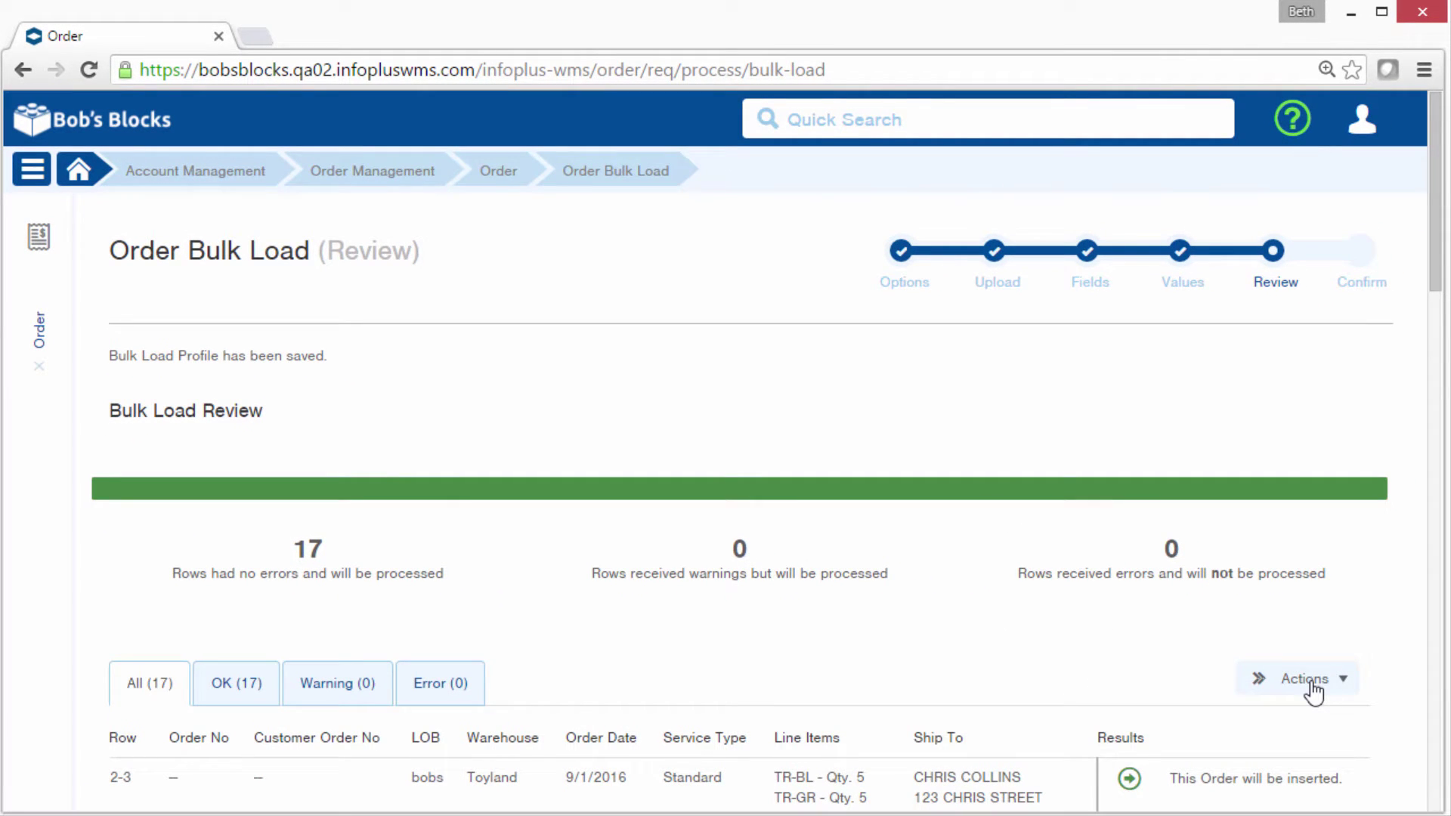
{"action": "left_click", "coordinate": [1312, 680]}
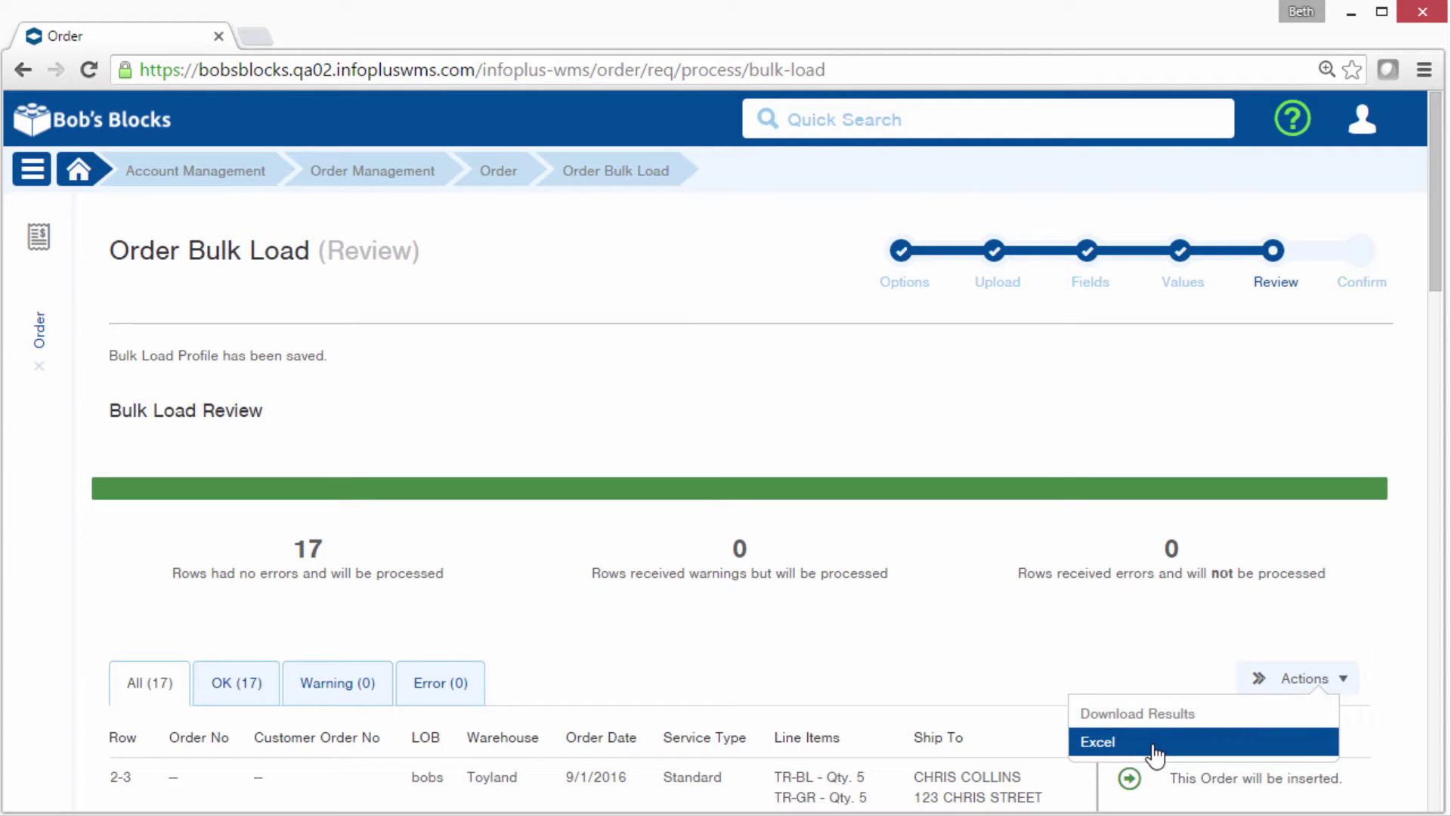
{"action": "left_click", "coordinate": [1183, 644]}
{"action": "scroll", "coordinate": [1182, 644], "scroll_direction": "down", "scroll_amount": 10}
{"action": "scroll", "coordinate": [1183, 644], "scroll_direction": "down", "scroll_amount": 6}
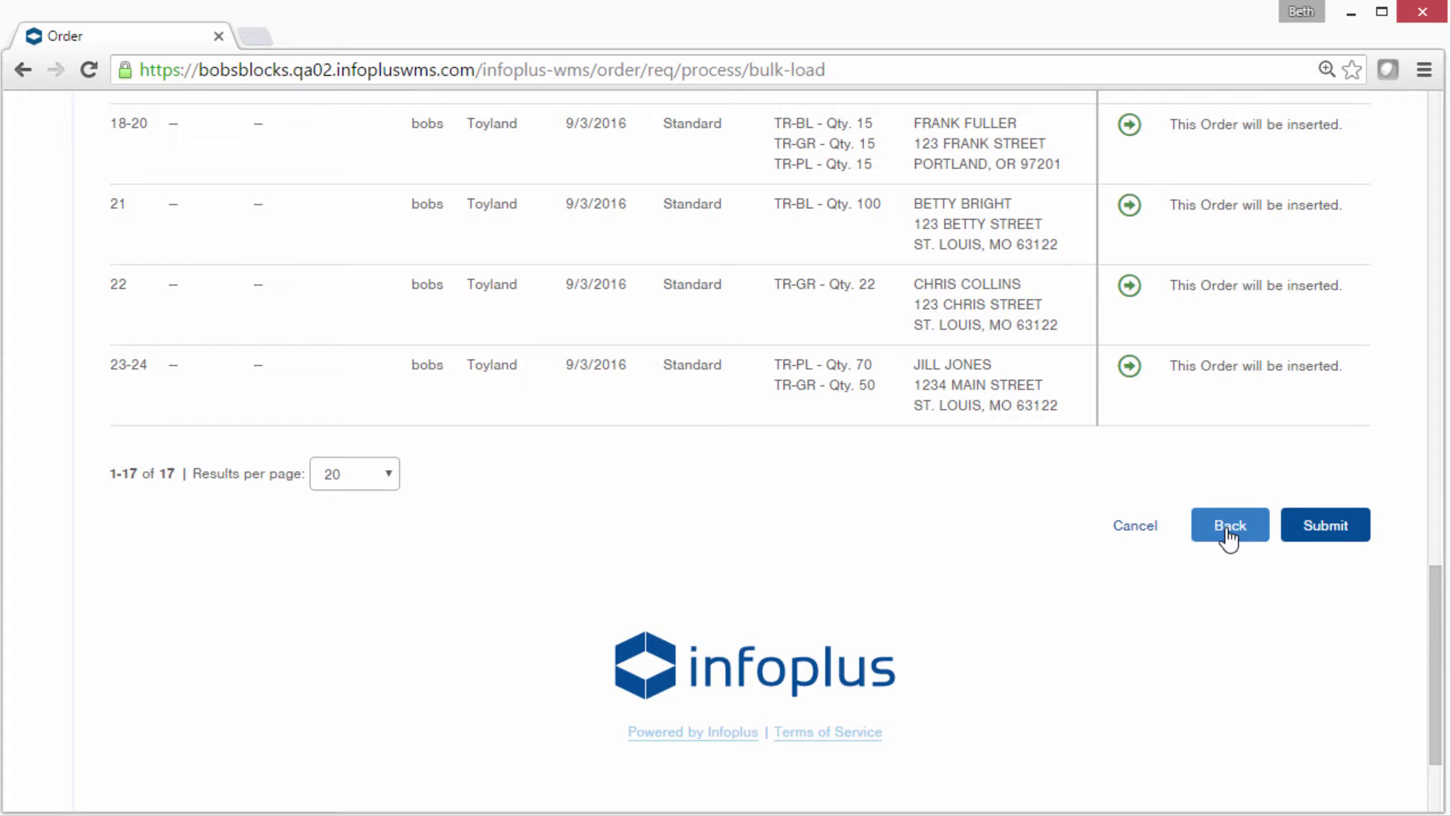
{"action": "left_click", "coordinate": [1328, 539]}
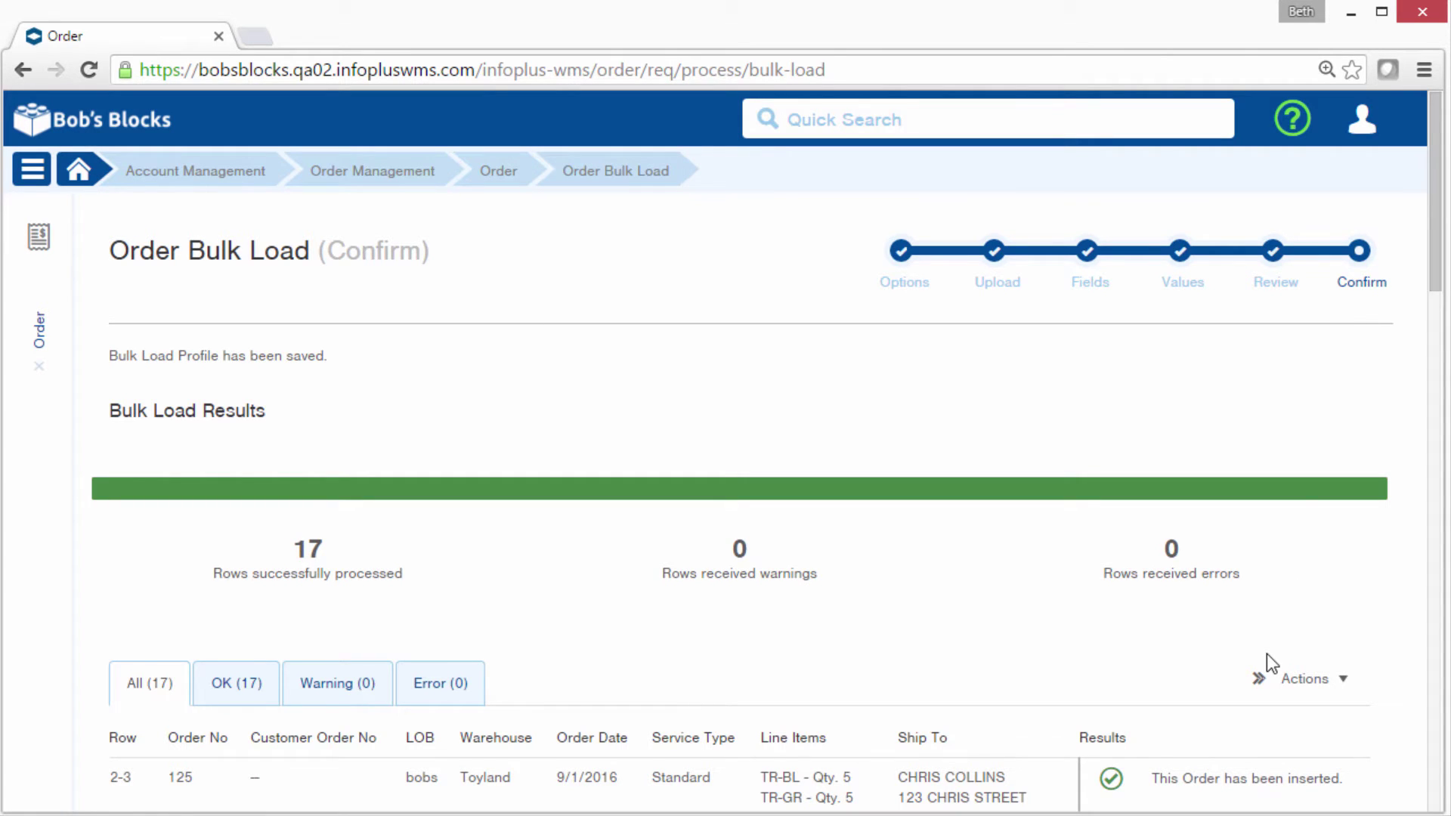
{"action": "scroll", "coordinate": [1267, 655], "scroll_direction": "down", "scroll_amount": 10}
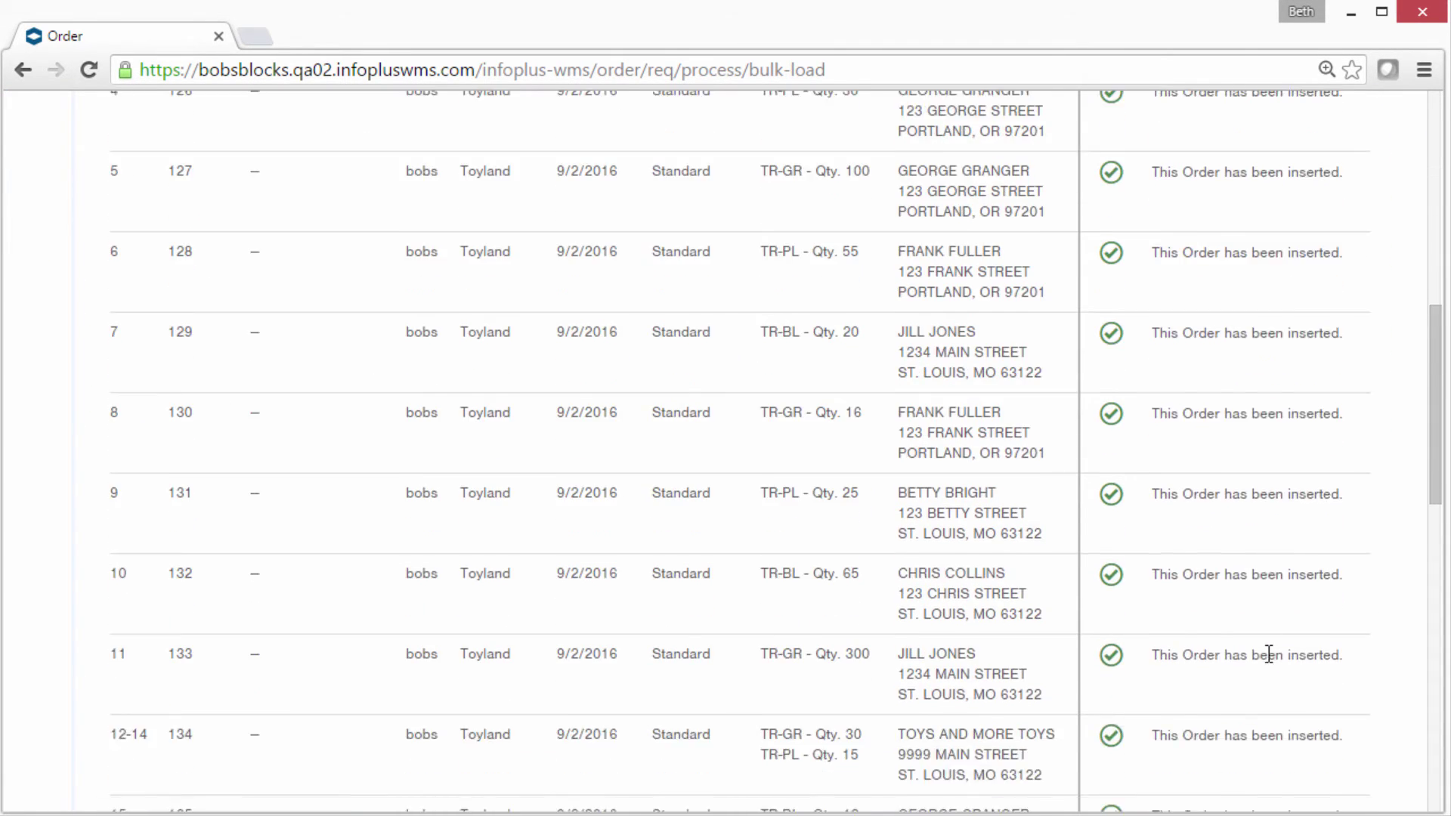
{"action": "scroll", "coordinate": [1268, 655], "scroll_direction": "down", "scroll_amount": 9}
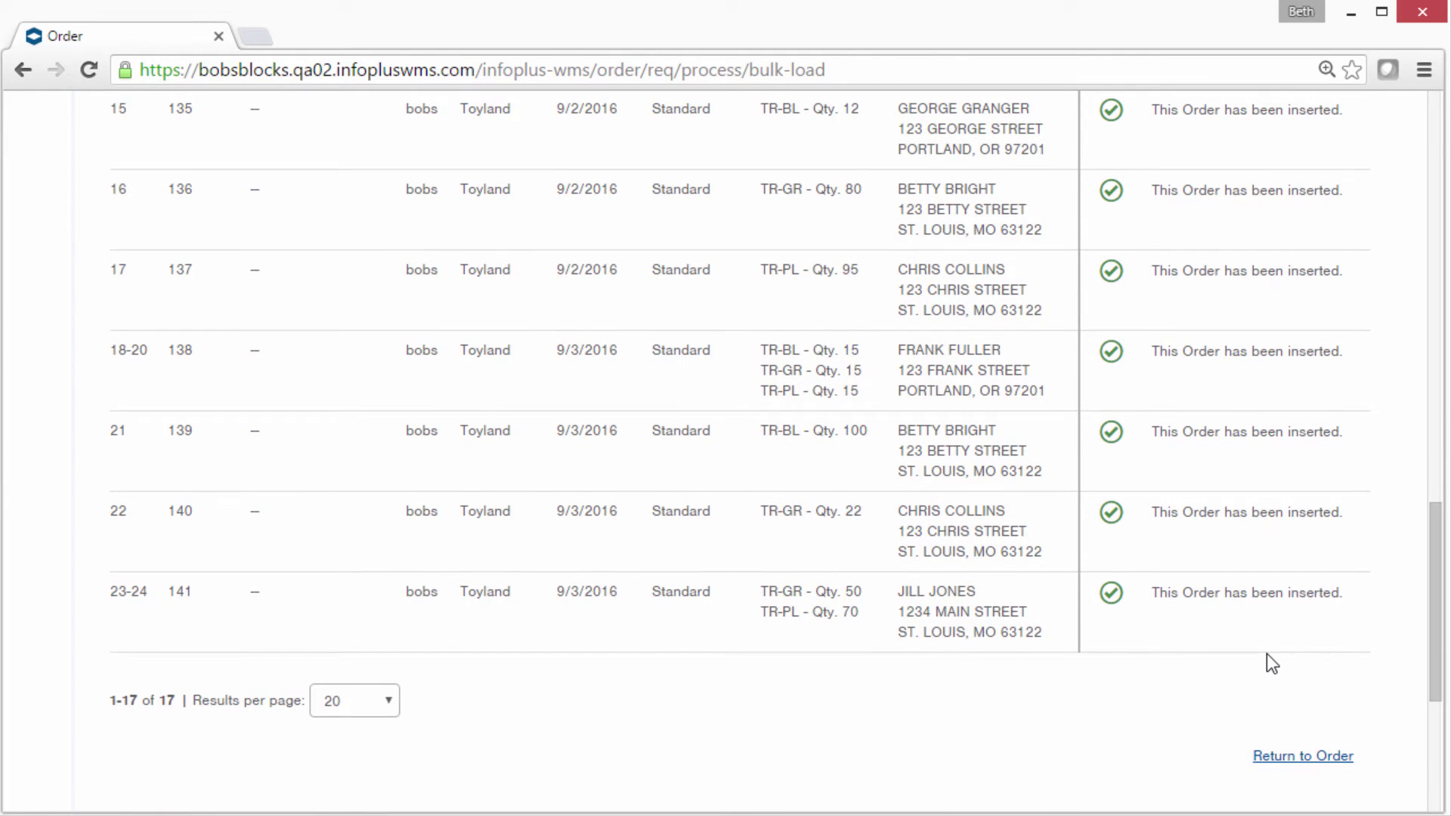
{"action": "scroll", "coordinate": [1266, 654], "scroll_direction": "up", "scroll_amount": 15}
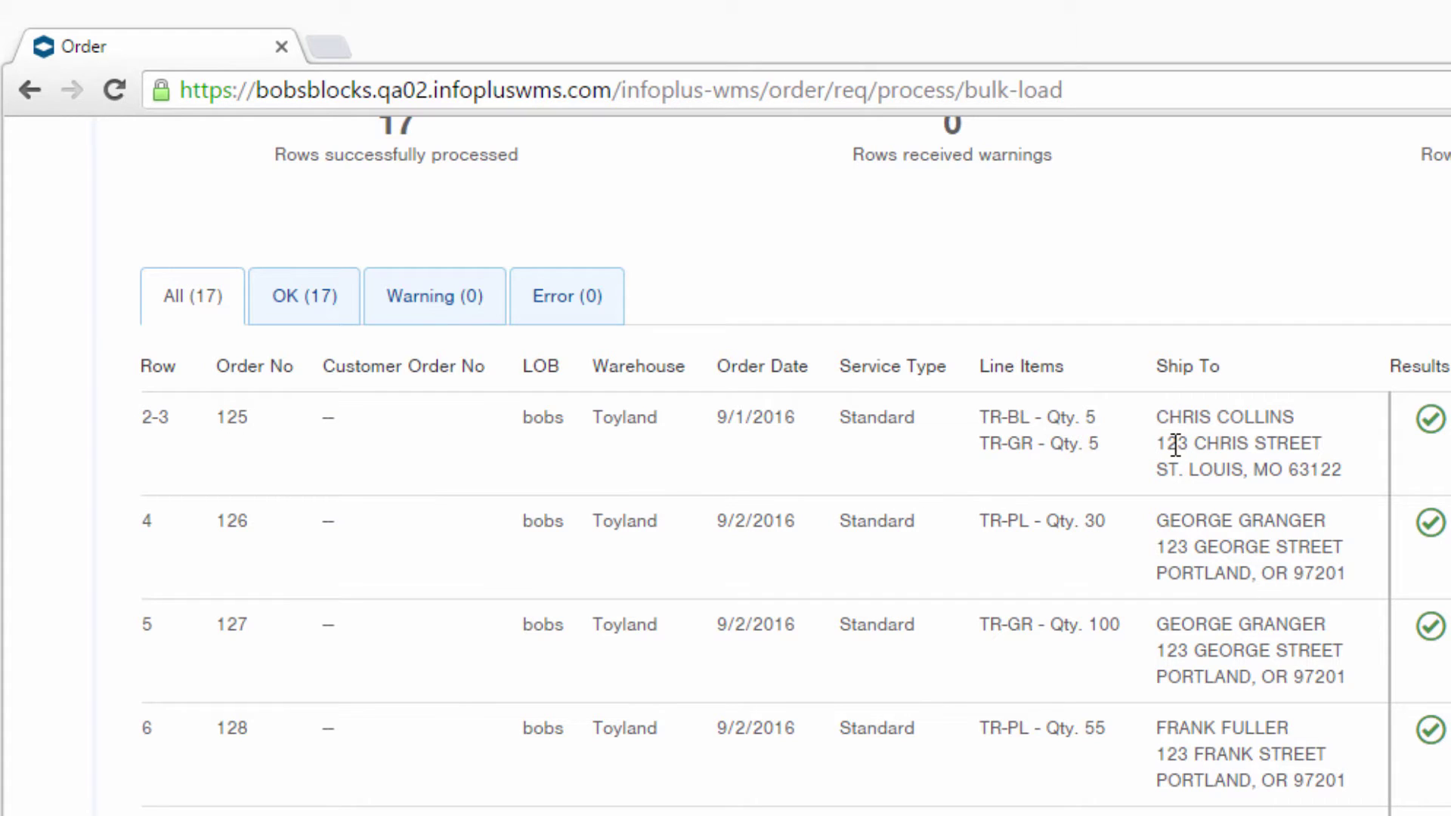
{"action": "scroll", "coordinate": [959, 578], "scroll_direction": "down", "scroll_amount": 5}
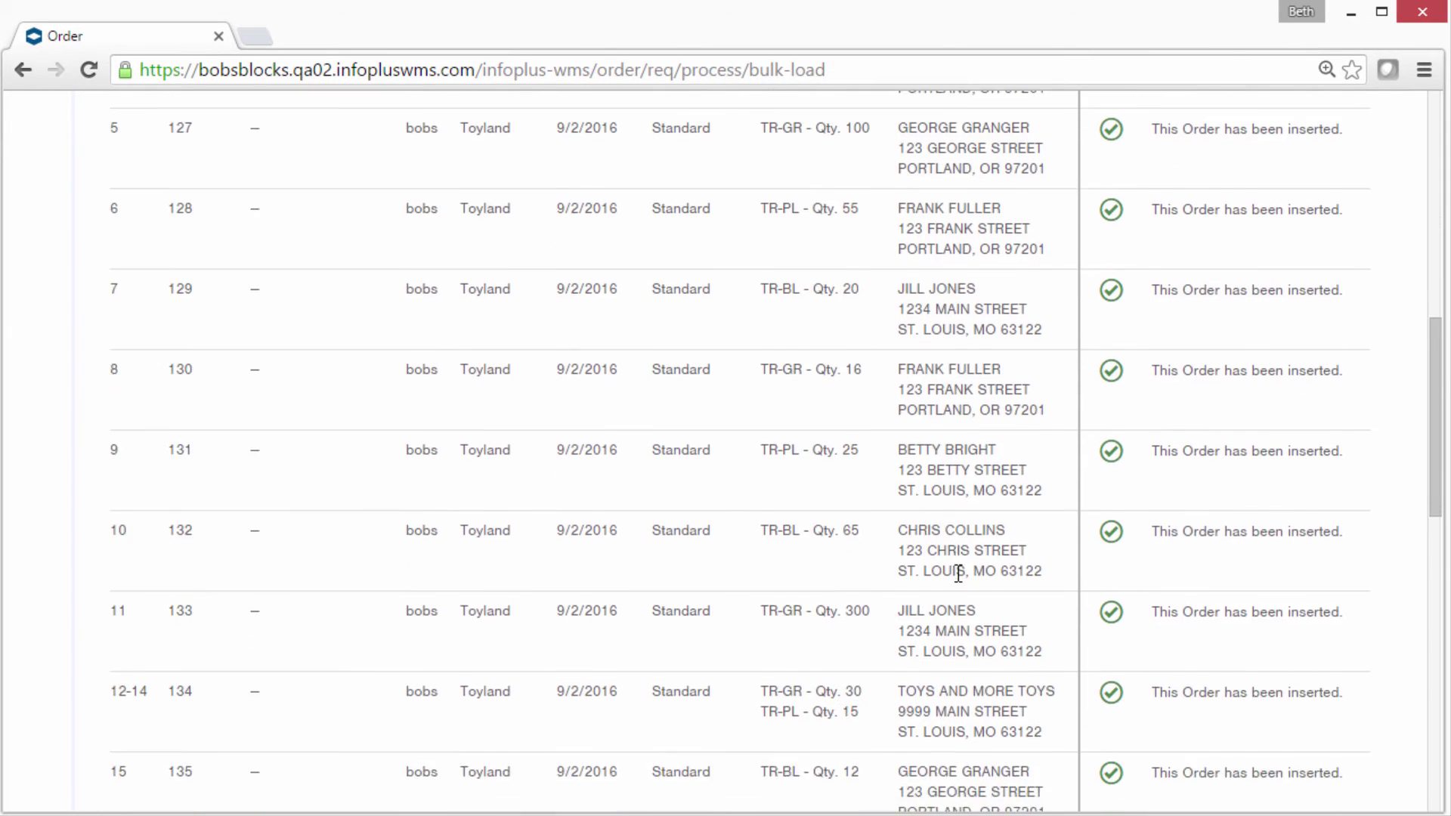
{"action": "scroll", "coordinate": [958, 574], "scroll_direction": "down", "scroll_amount": 10}
- Return to the Order list and start a new order Bulk Load
{"action": "left_click", "coordinate": [1276, 646]}
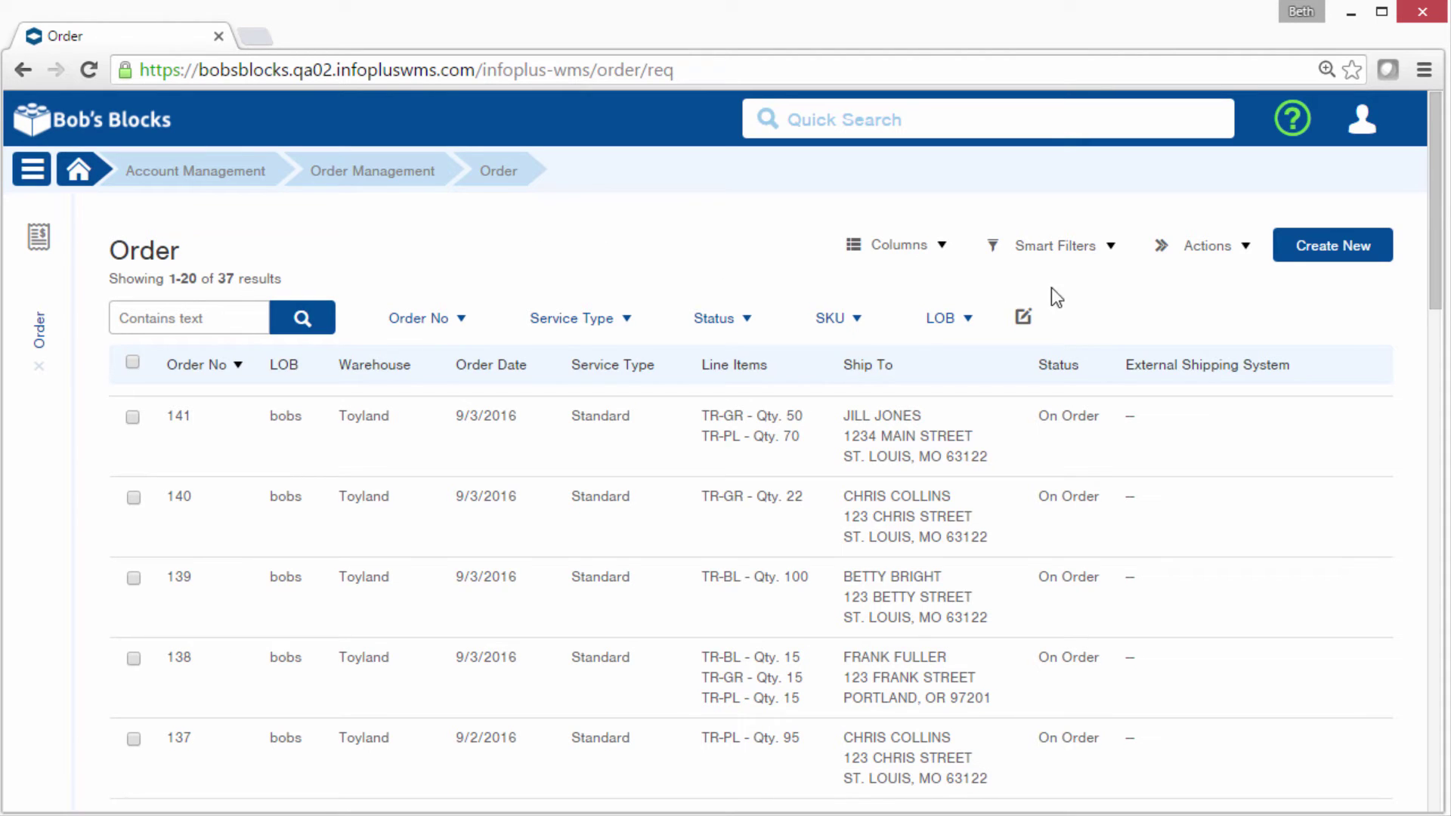
{"action": "left_click", "coordinate": [1209, 250]}
{"action": "left_click", "coordinate": [1178, 320]}
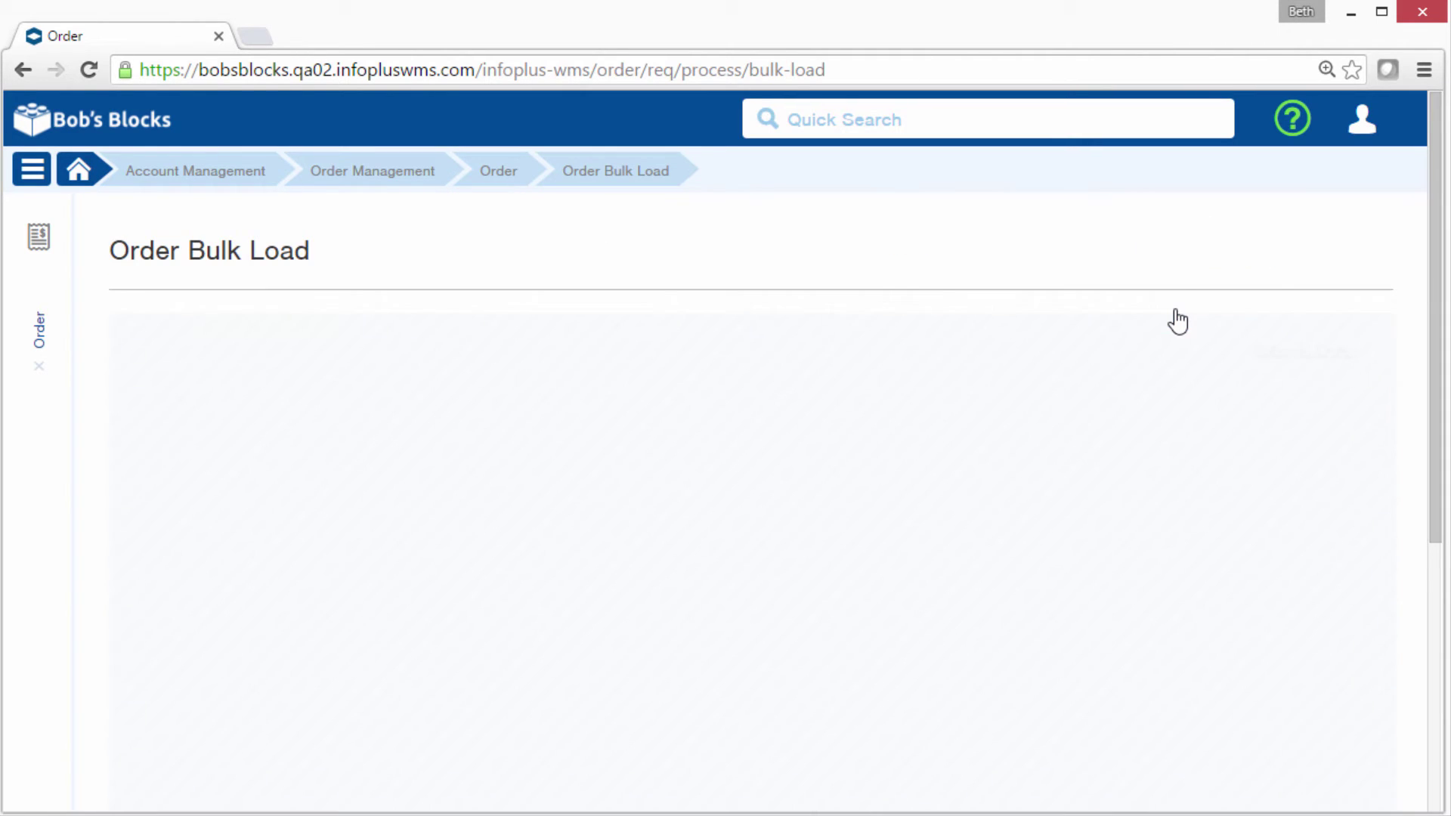
- Choose Tall Format, upload Sample Source File - Bulk Load Orders.xlsx, and reach field mapping
{"action": "left_click", "coordinate": [506, 574]}
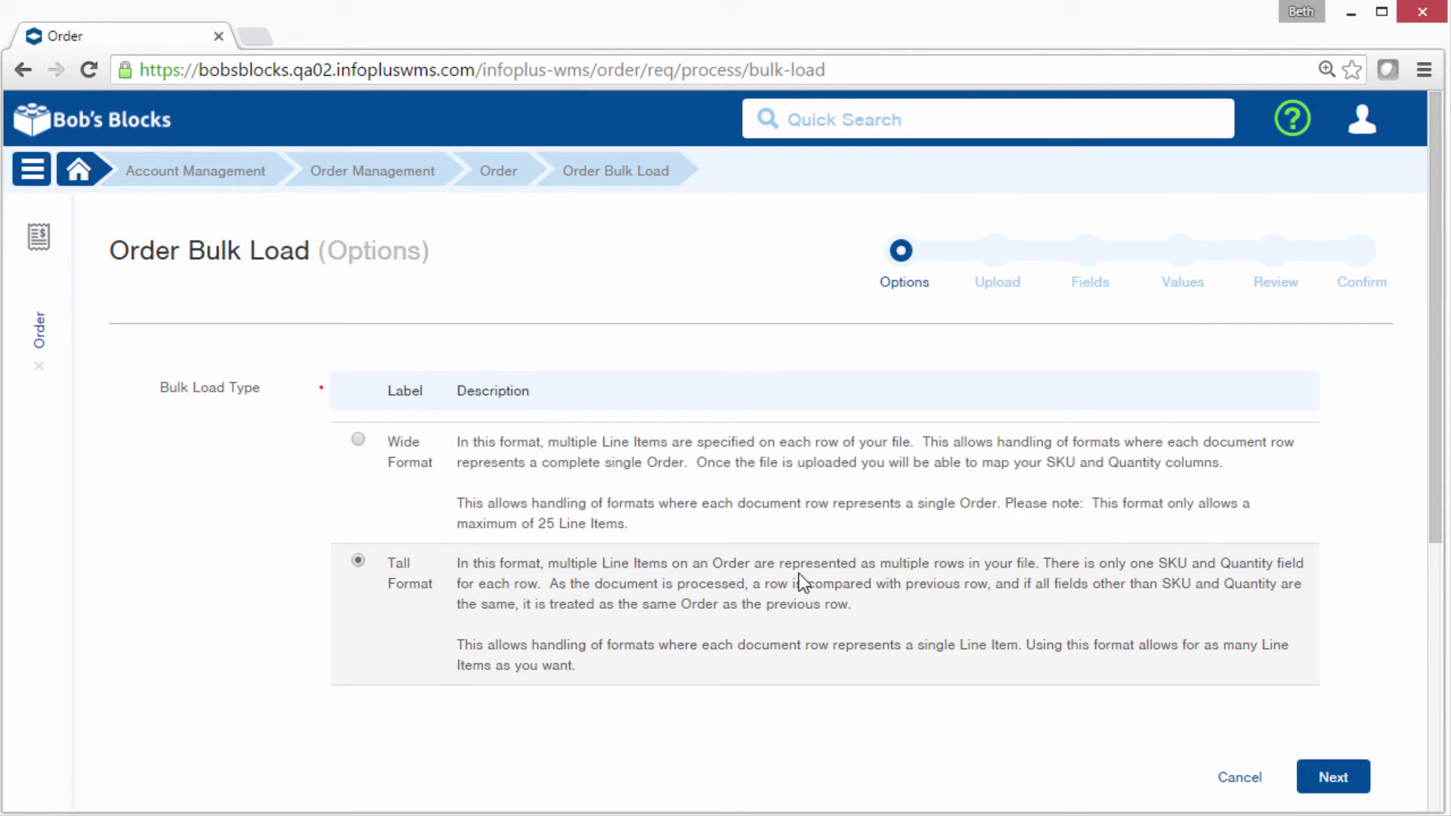
{"action": "left_click", "coordinate": [1335, 782]}
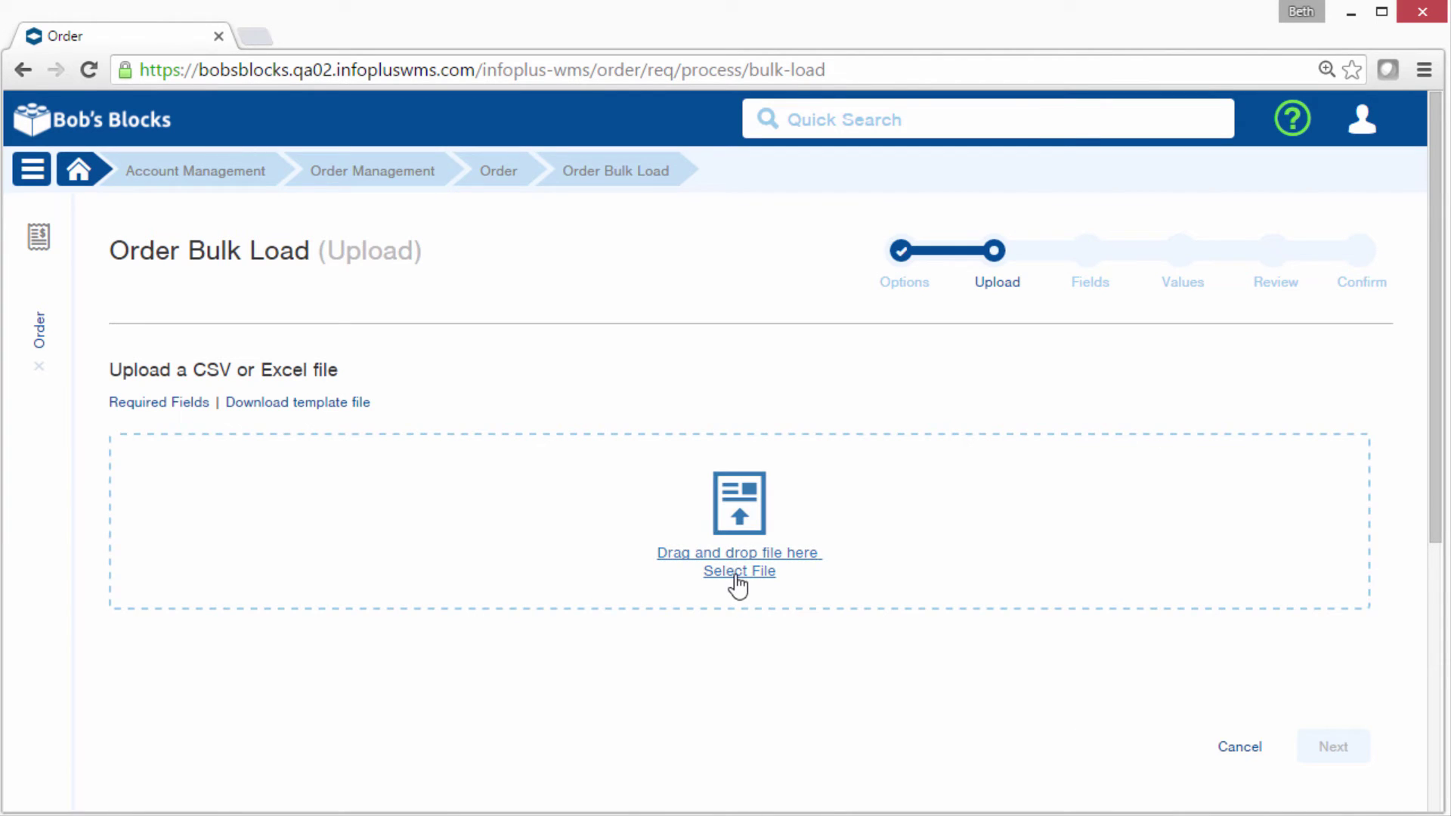
{"action": "left_click", "coordinate": [735, 575]}
{"action": "left_click", "coordinate": [428, 159]}
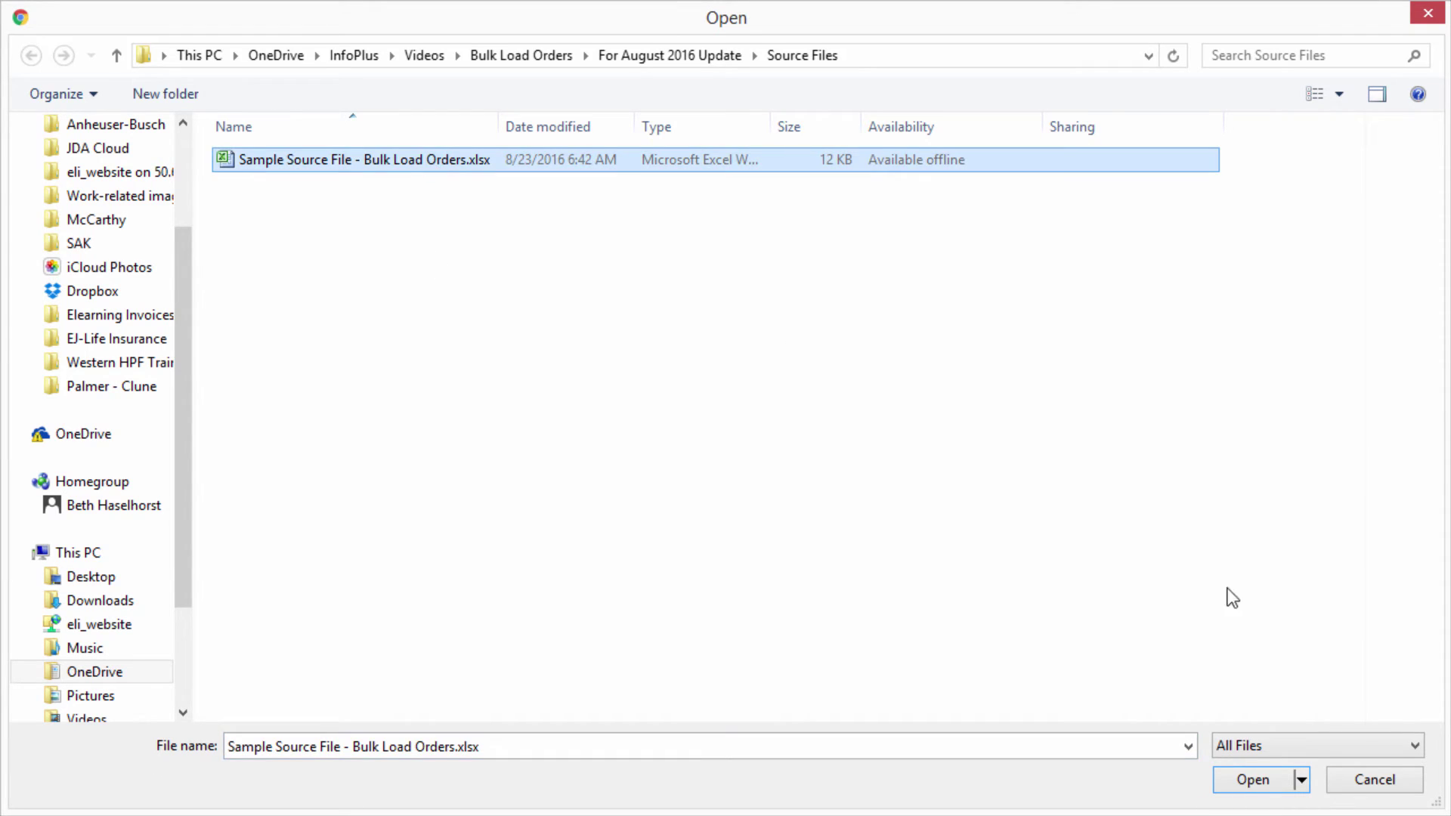
{"action": "left_click", "coordinate": [1264, 783]}
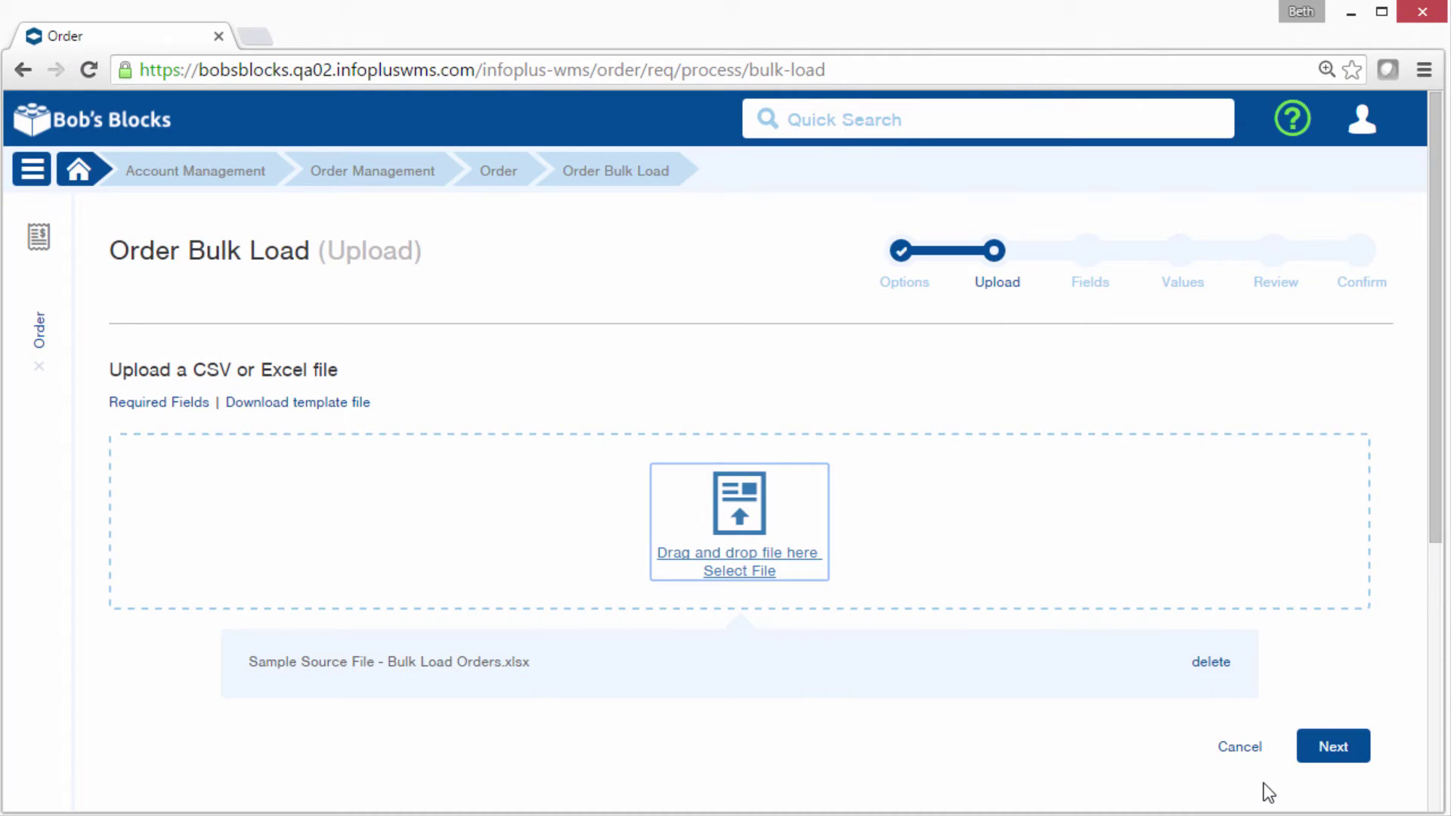
{"action": "left_click", "coordinate": [1330, 752]}
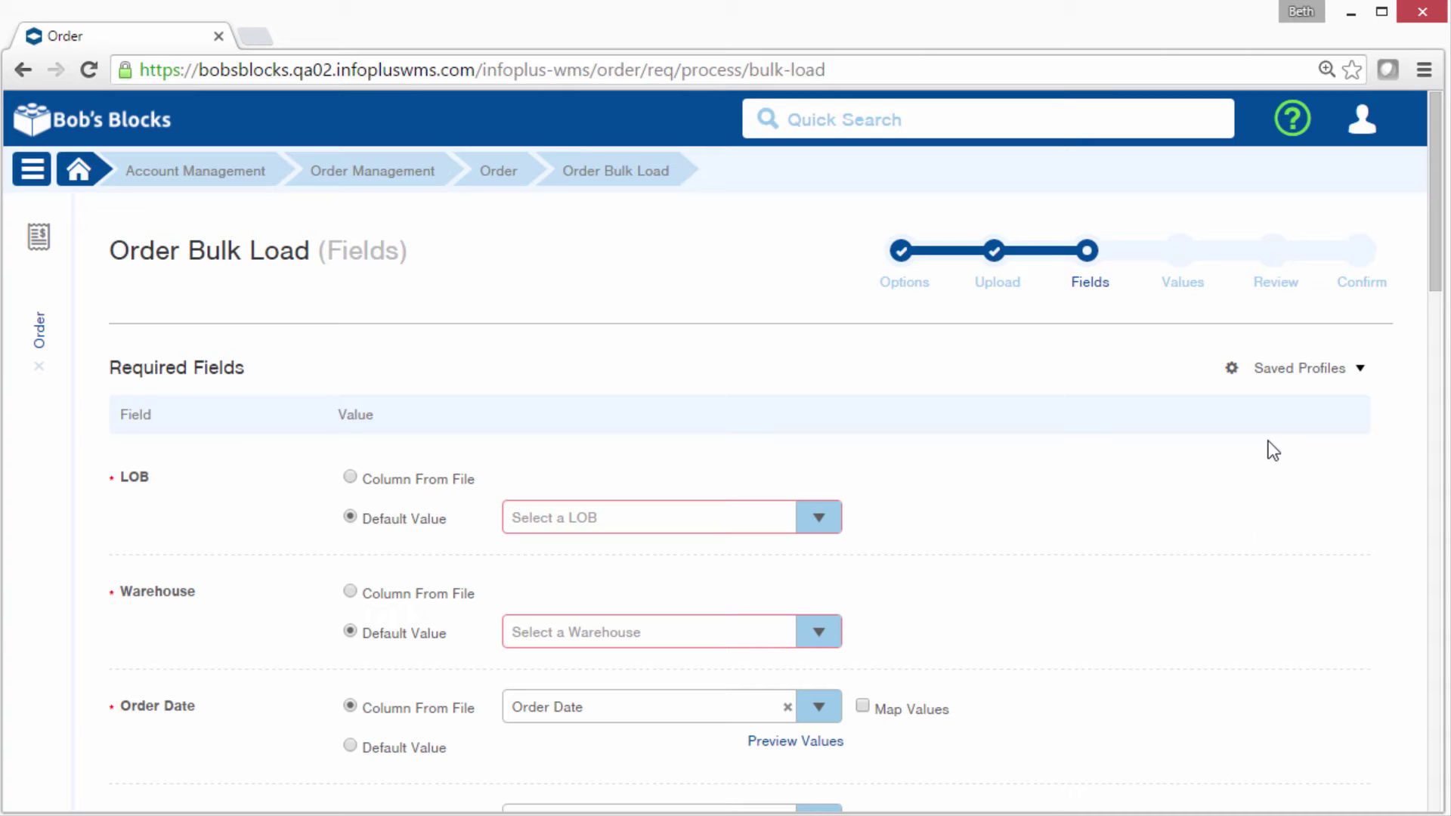
- Apply the saved Bulk Load Orders mapping profile, giving LOB bobs and Warehouse Toyland
{"action": "left_click", "coordinate": [1294, 371]}
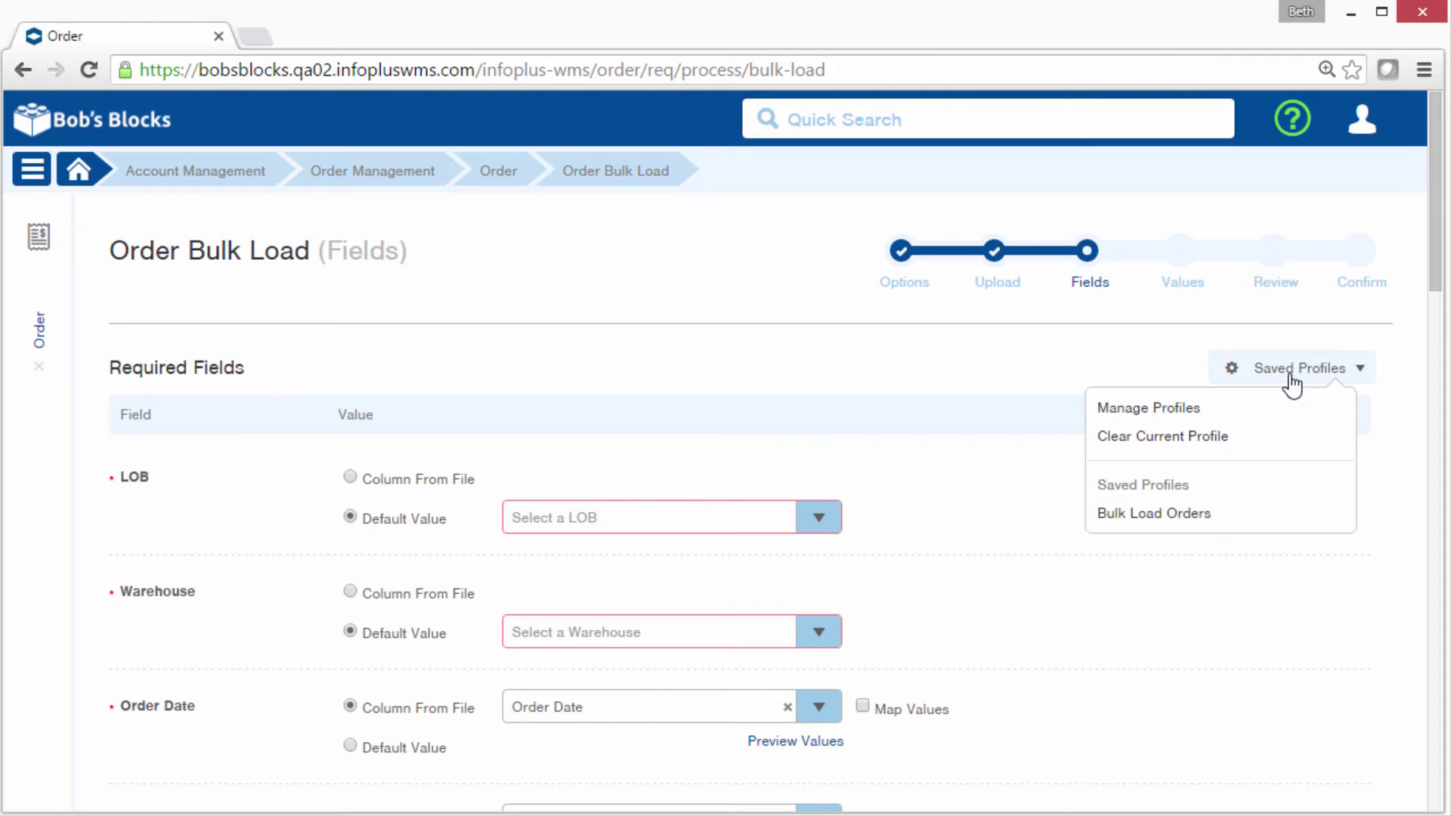
{"action": "left_click", "coordinate": [1188, 515]}
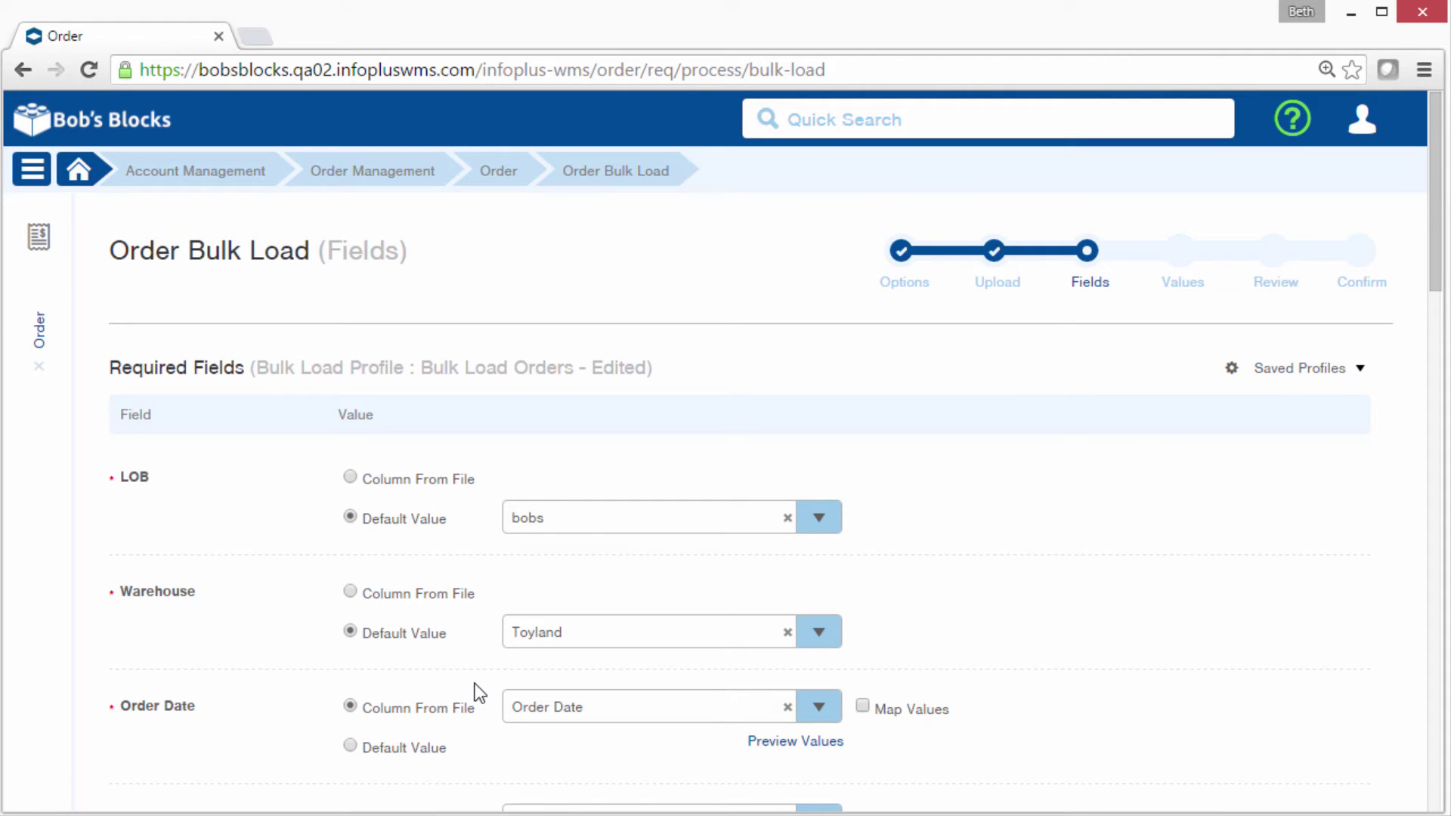
{"action": "scroll", "coordinate": [474, 683], "scroll_direction": "down", "scroll_amount": 12}
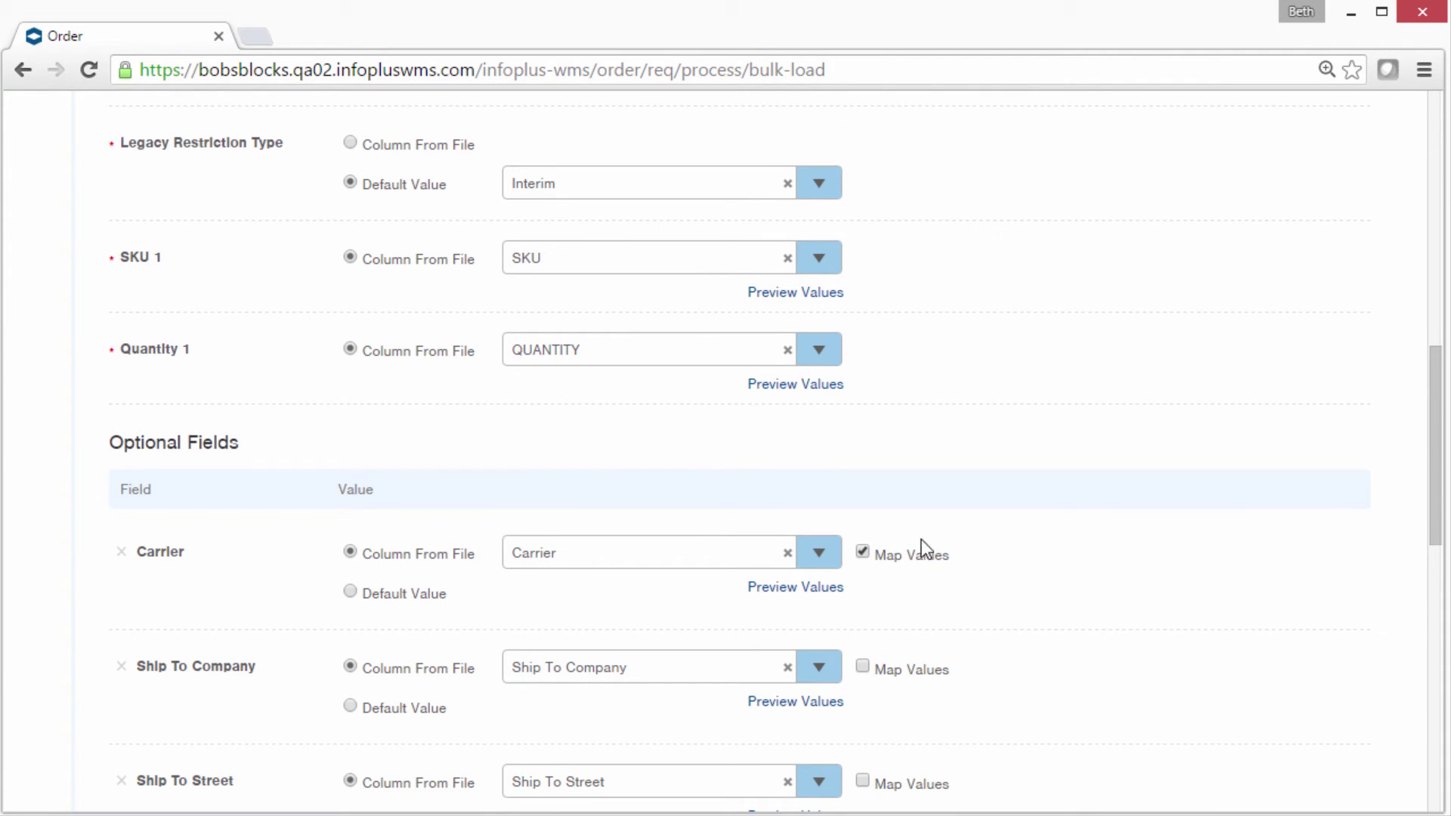
{"action": "scroll", "coordinate": [1059, 609], "scroll_direction": "down", "scroll_amount": 8}
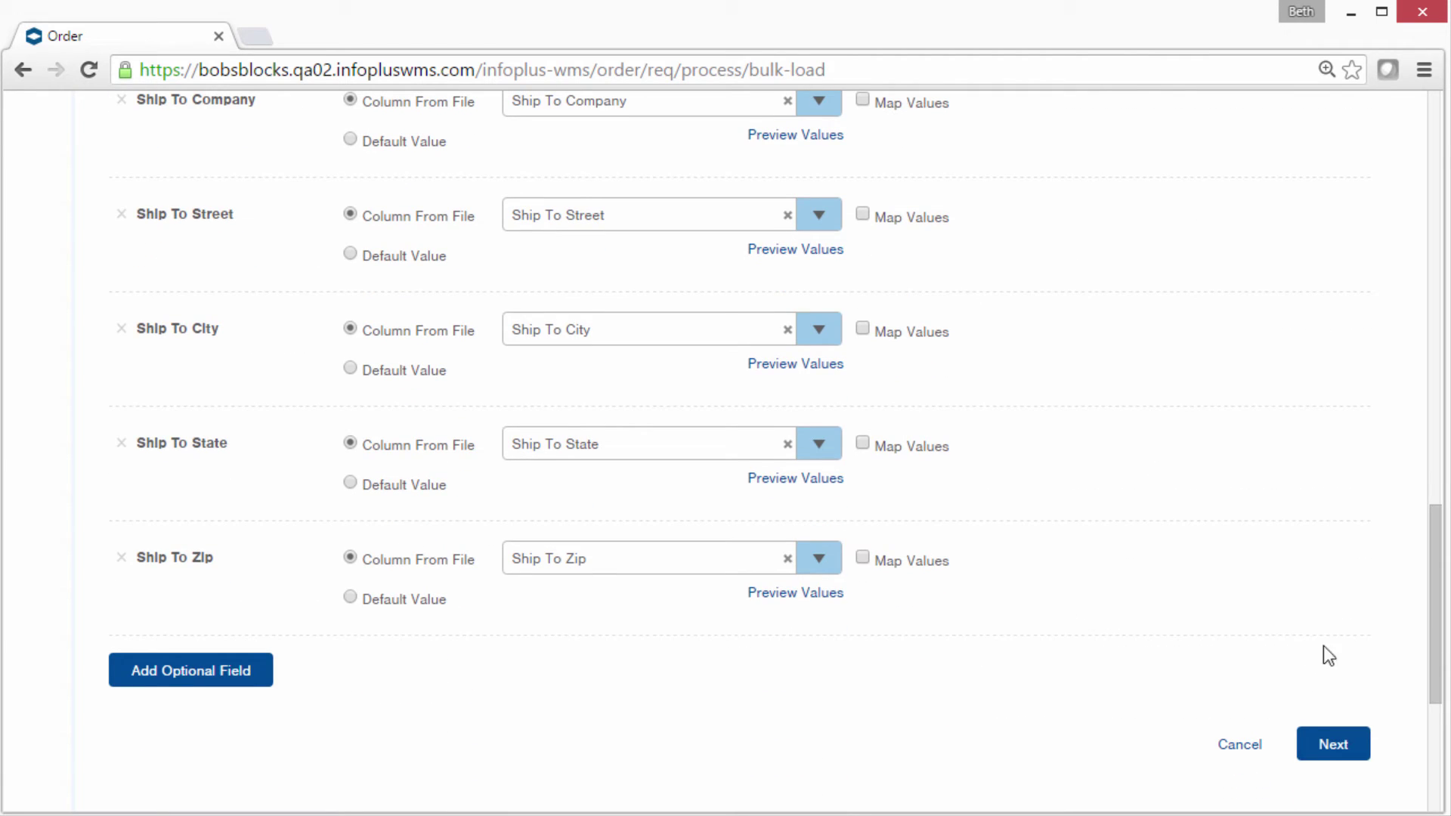
{"action": "left_click", "coordinate": [1329, 754]}
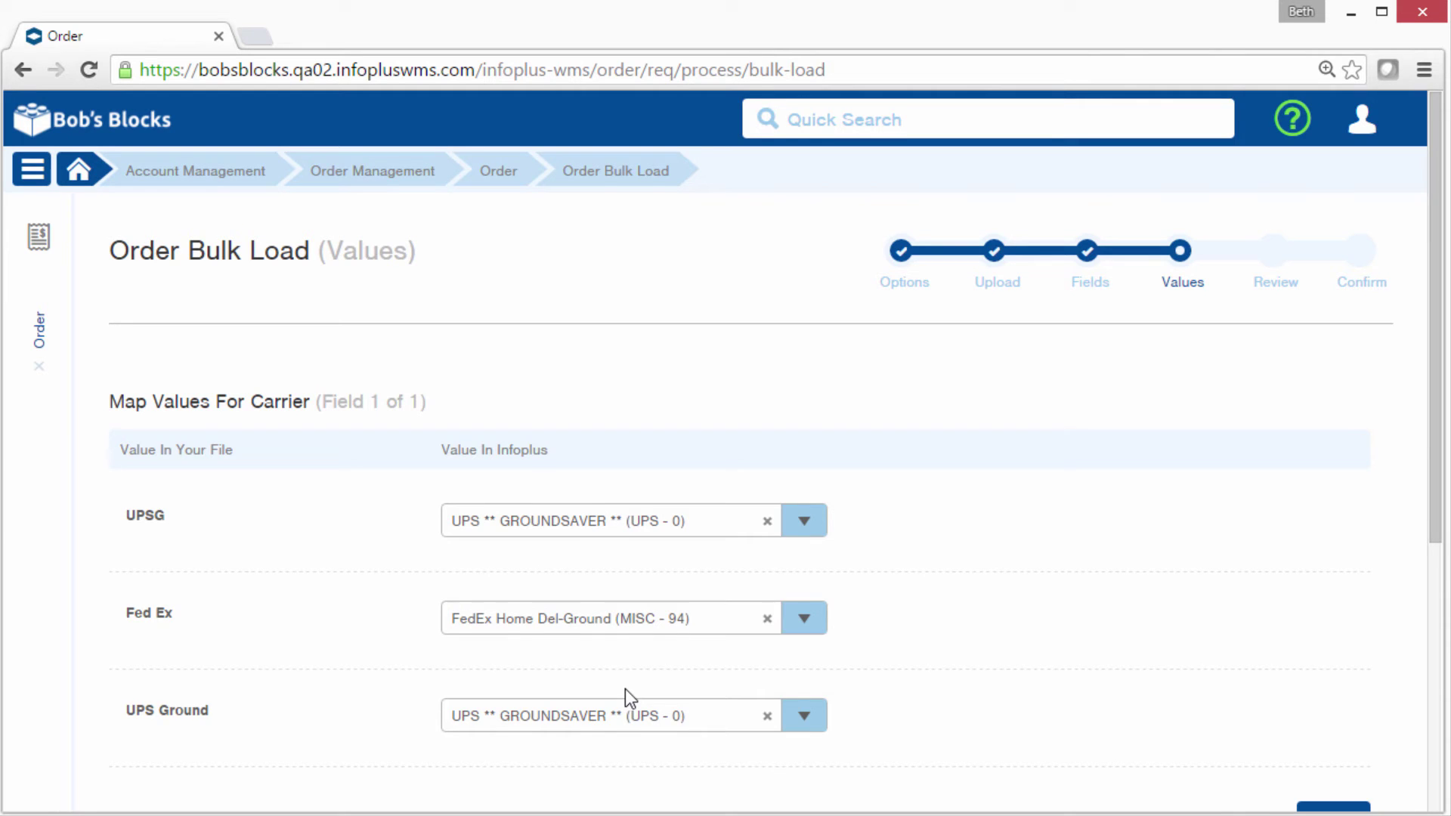
- Accept the three mapped carrier values to reach a Review of 17 error-free rows
{"action": "scroll", "coordinate": [1305, 625], "scroll_direction": "down", "scroll_amount": 3}
{"action": "left_click", "coordinate": [1335, 598]}
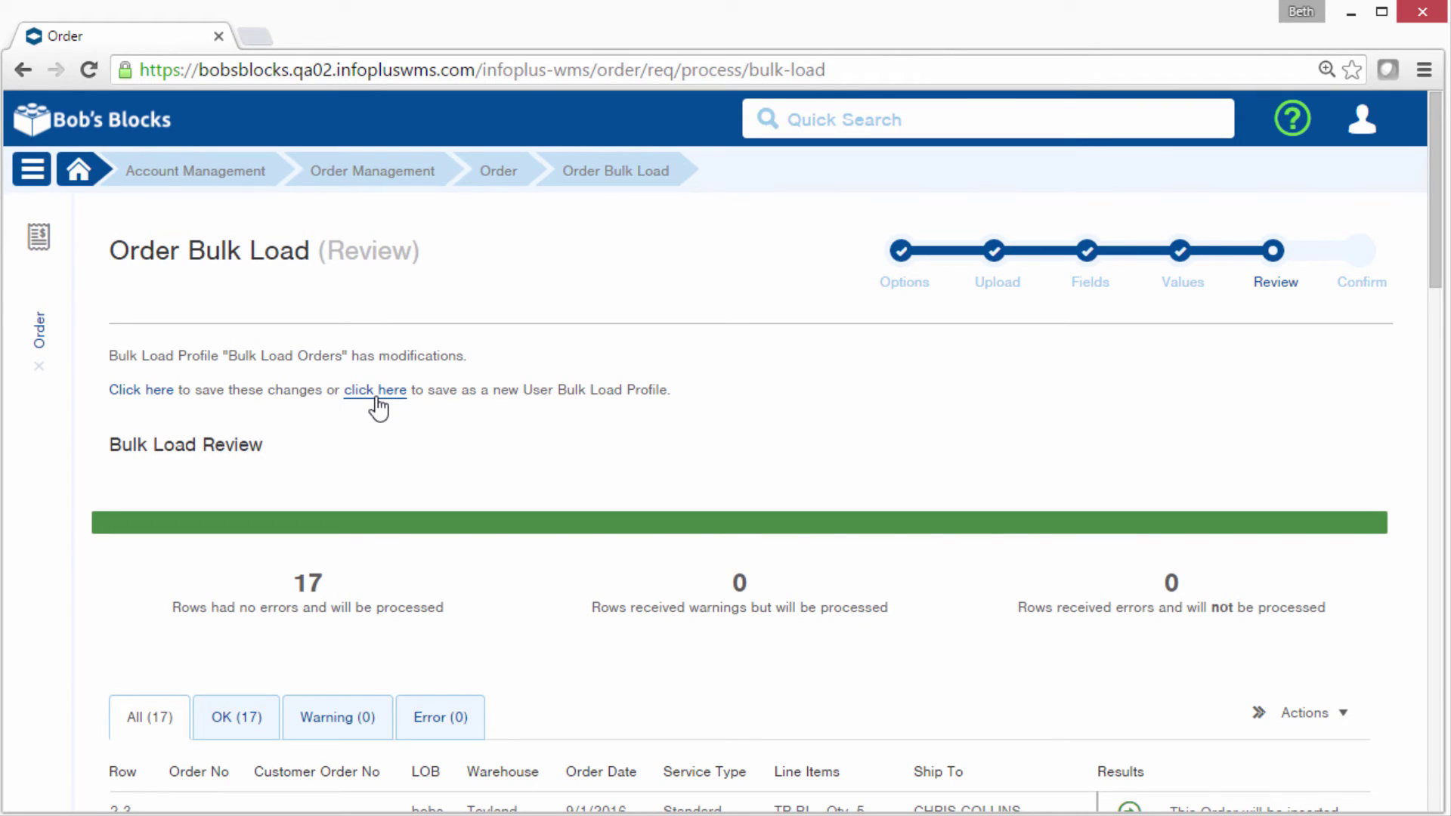
- From Building Blocks > User Bulk Load Profile, share the Bulk Load Orders profile with a user
{"action": "left_click", "coordinate": [31, 178]}
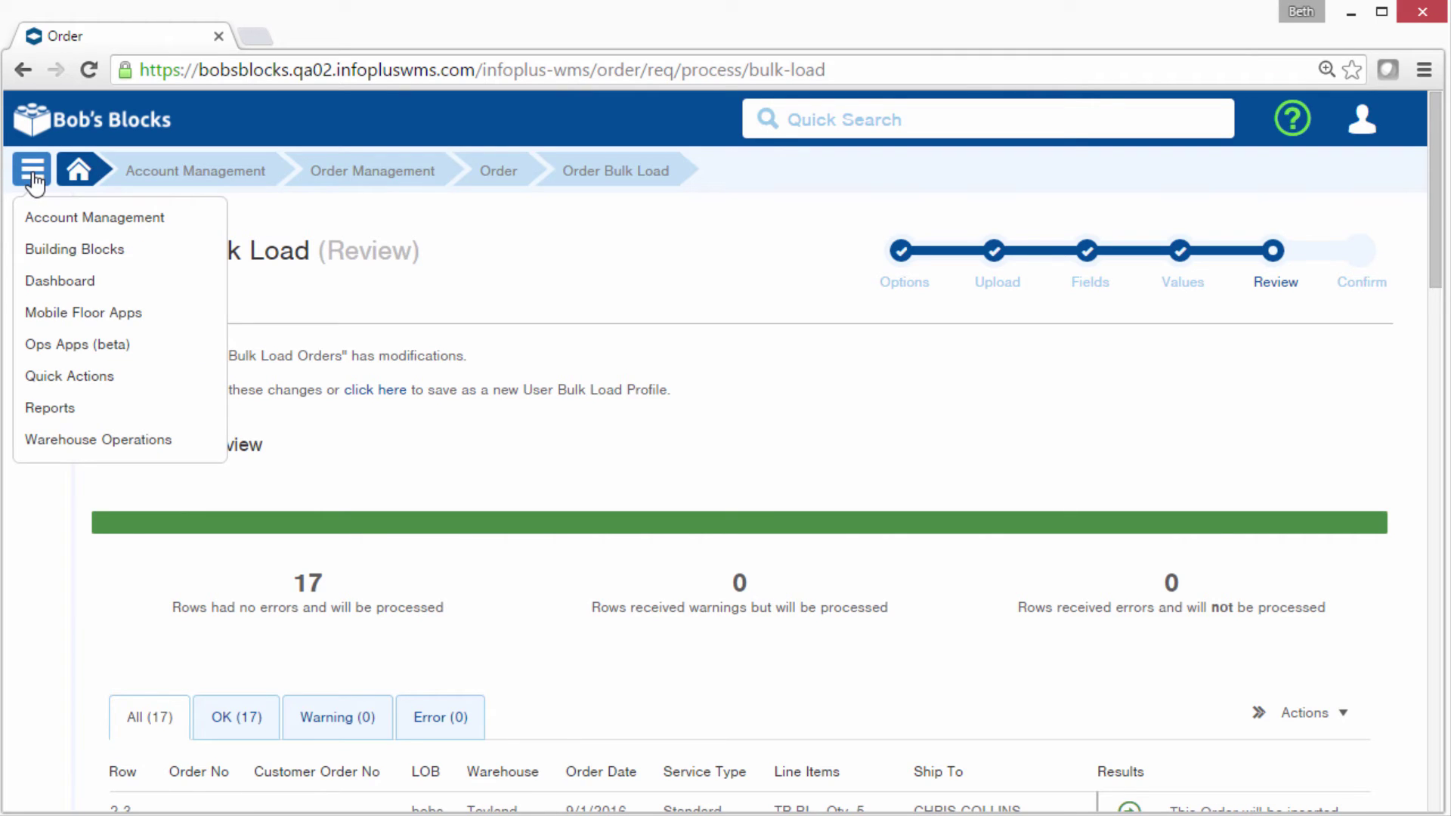
{"action": "left_click", "coordinate": [30, 252]}
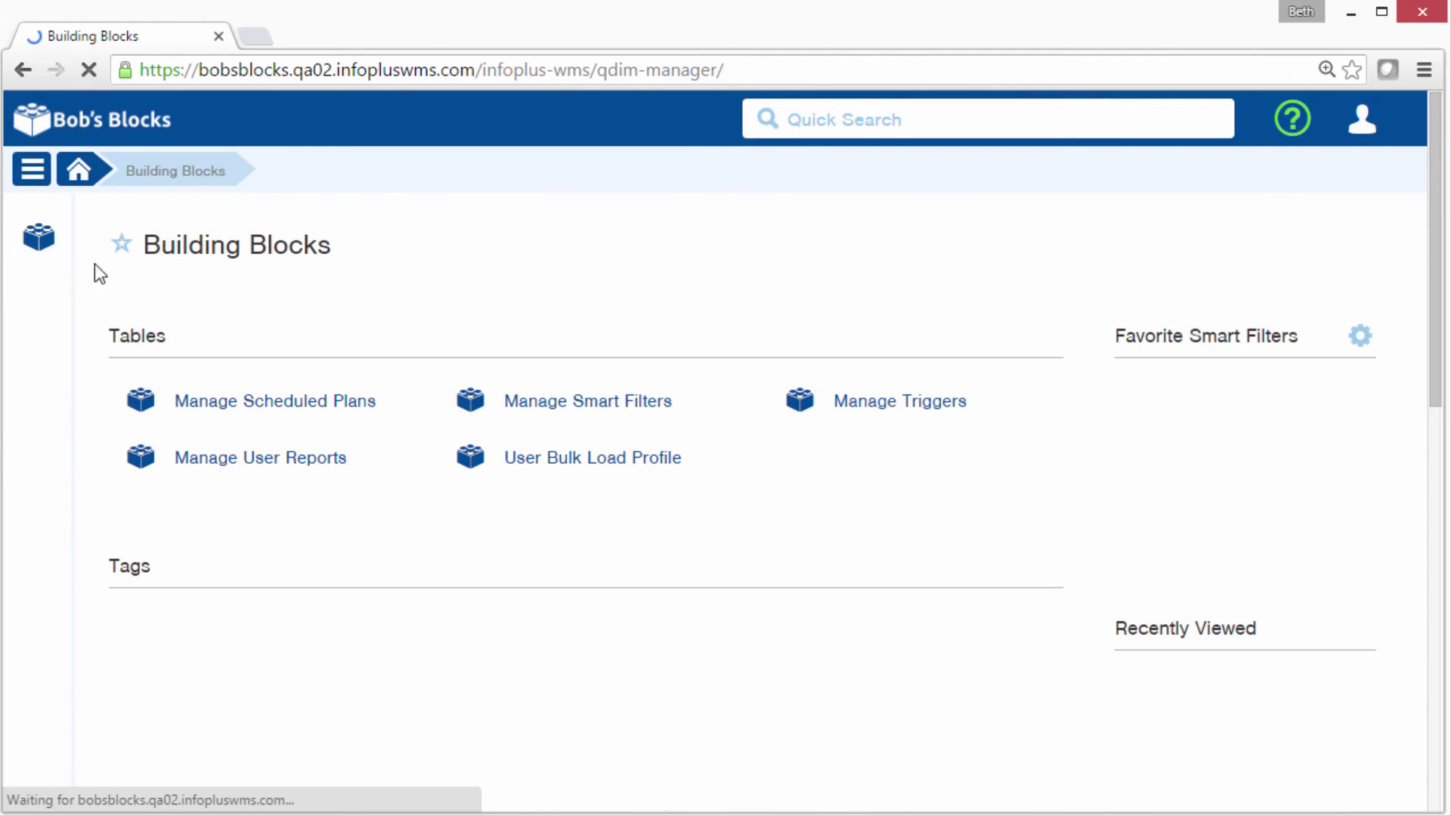
{"action": "left_click", "coordinate": [565, 462]}
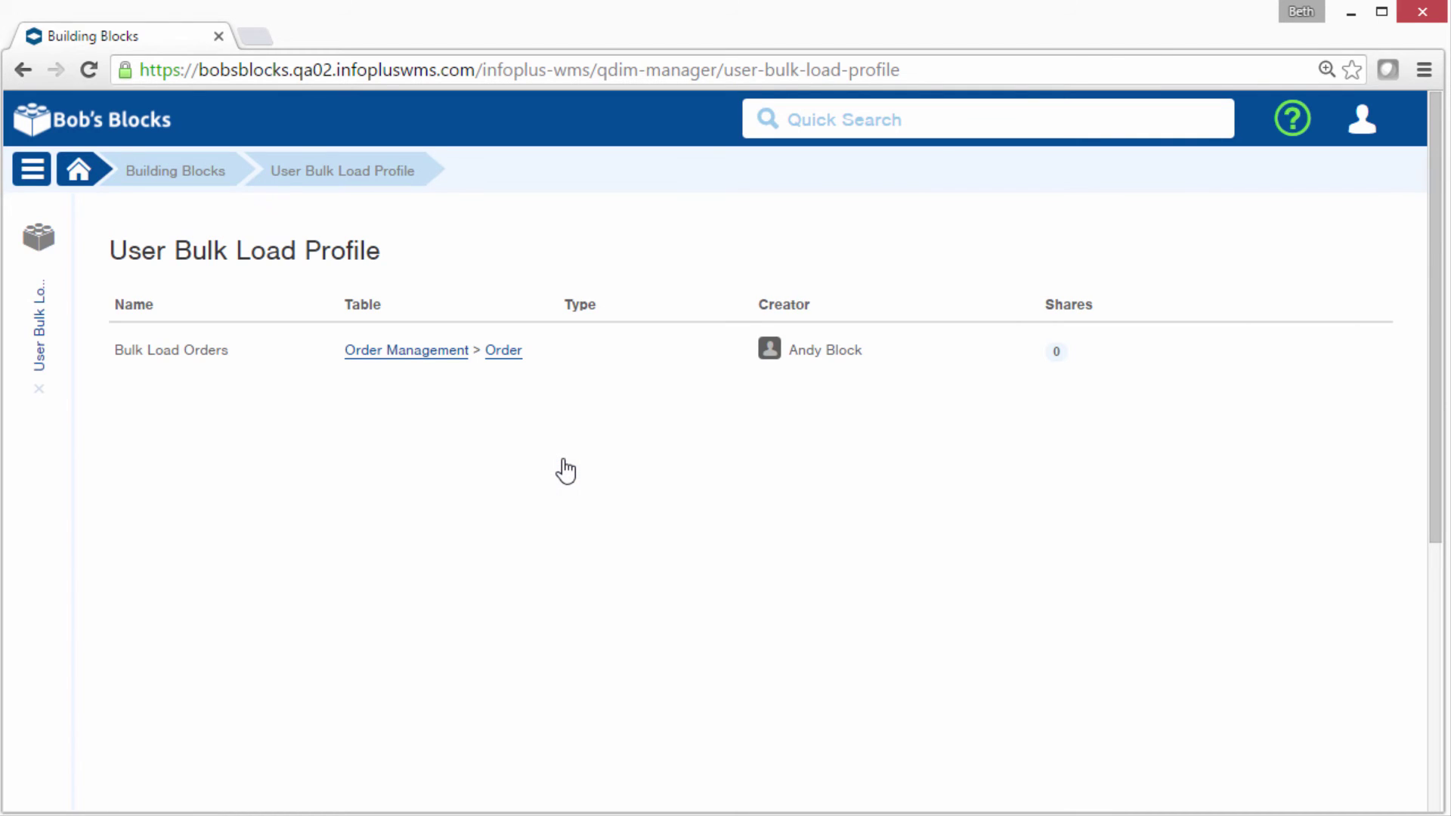
{"action": "left_click", "coordinate": [1057, 351]}
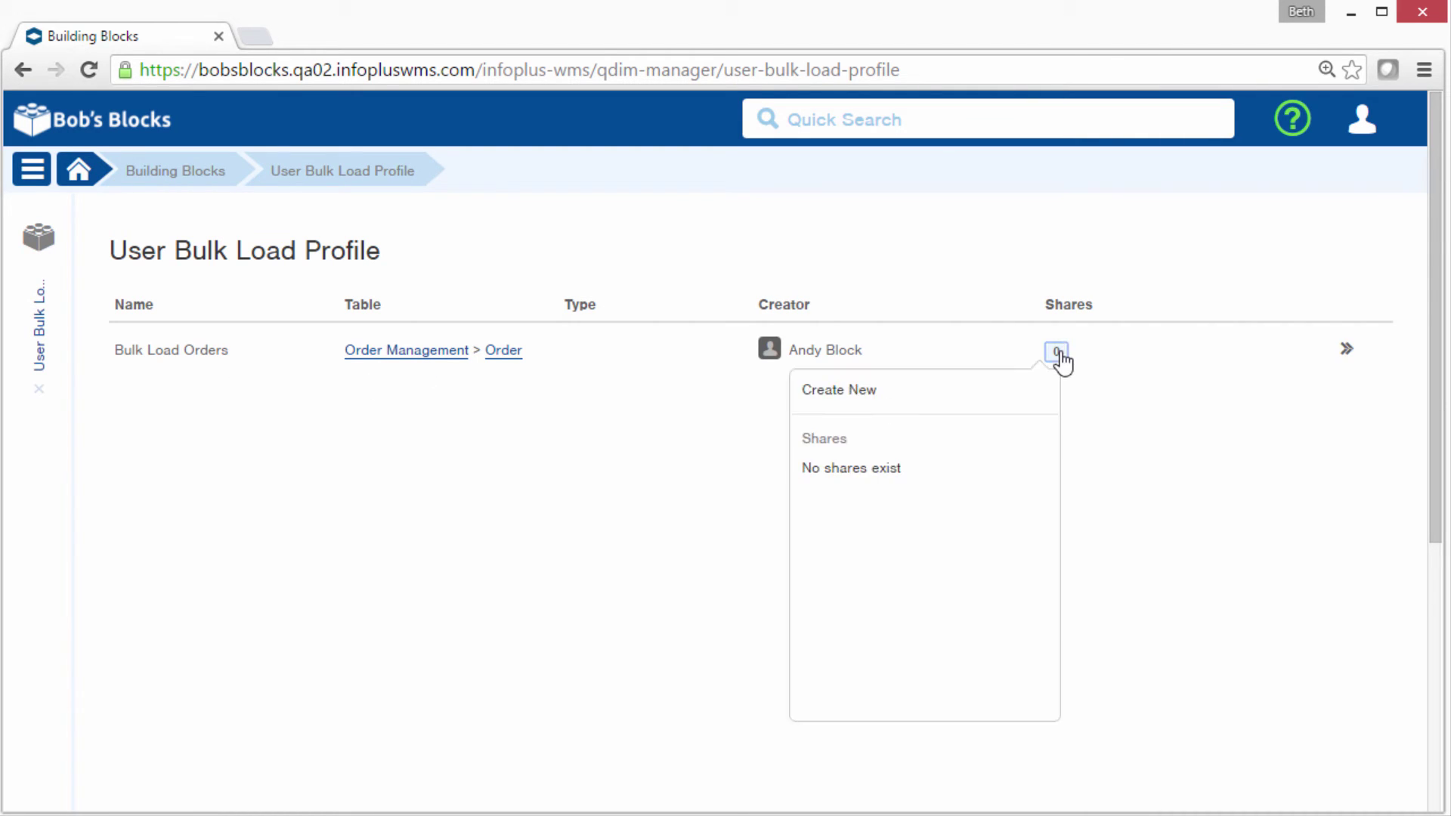
{"action": "left_click", "coordinate": [964, 397]}
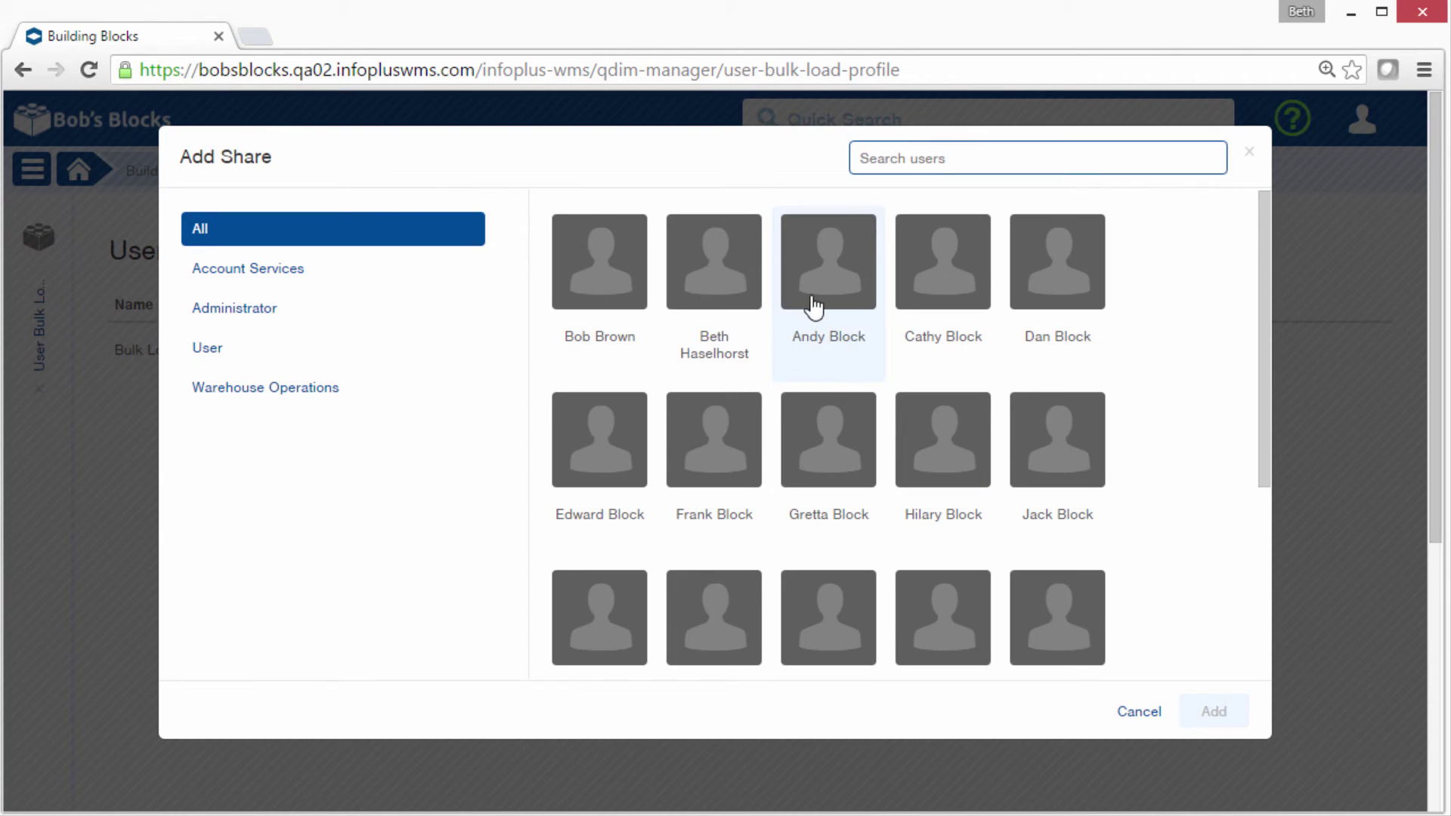
{"action": "left_click", "coordinate": [813, 306]}
{"action": "left_click", "coordinate": [950, 315]}
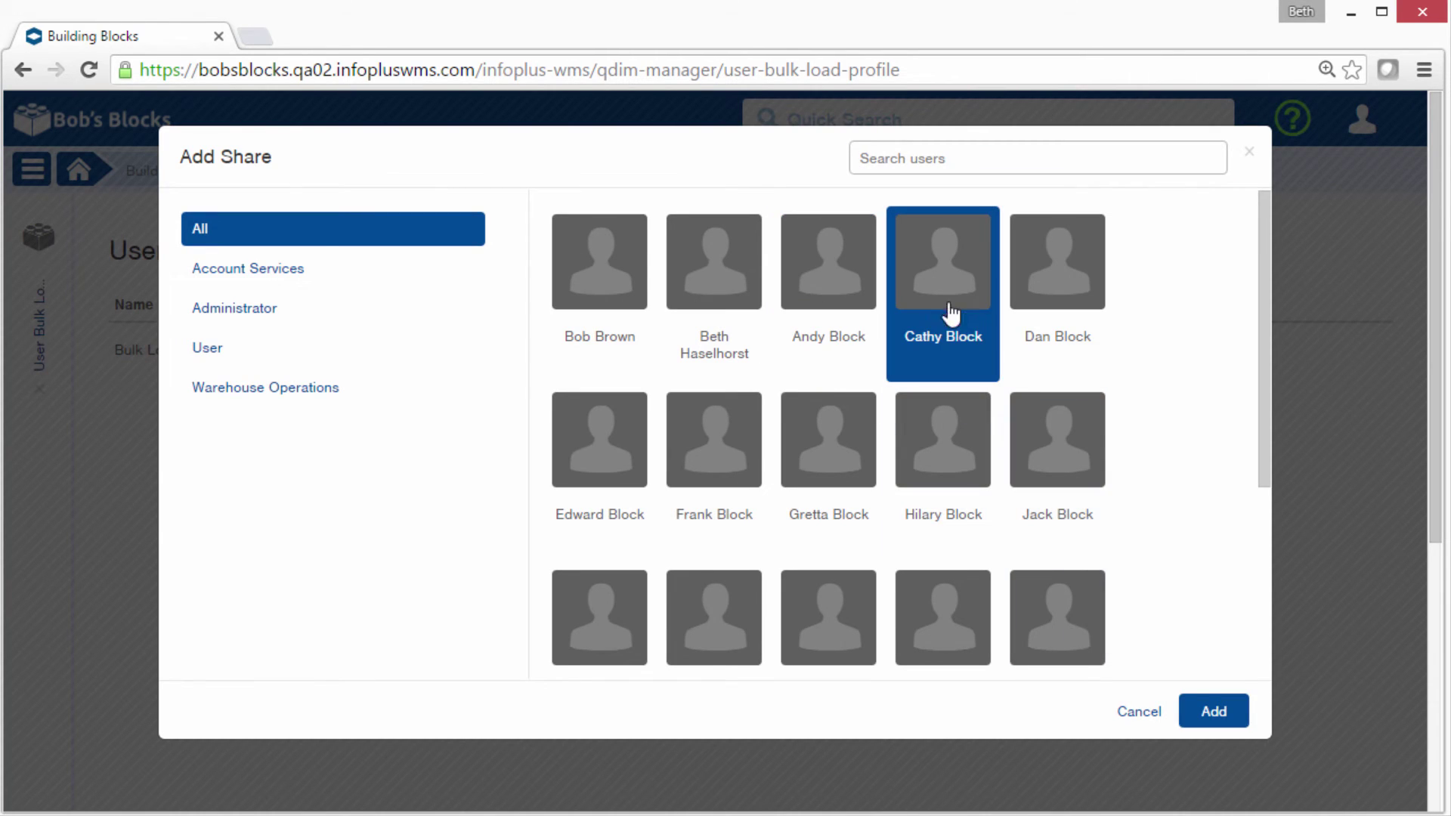
{"action": "left_click", "coordinate": [1217, 712]}
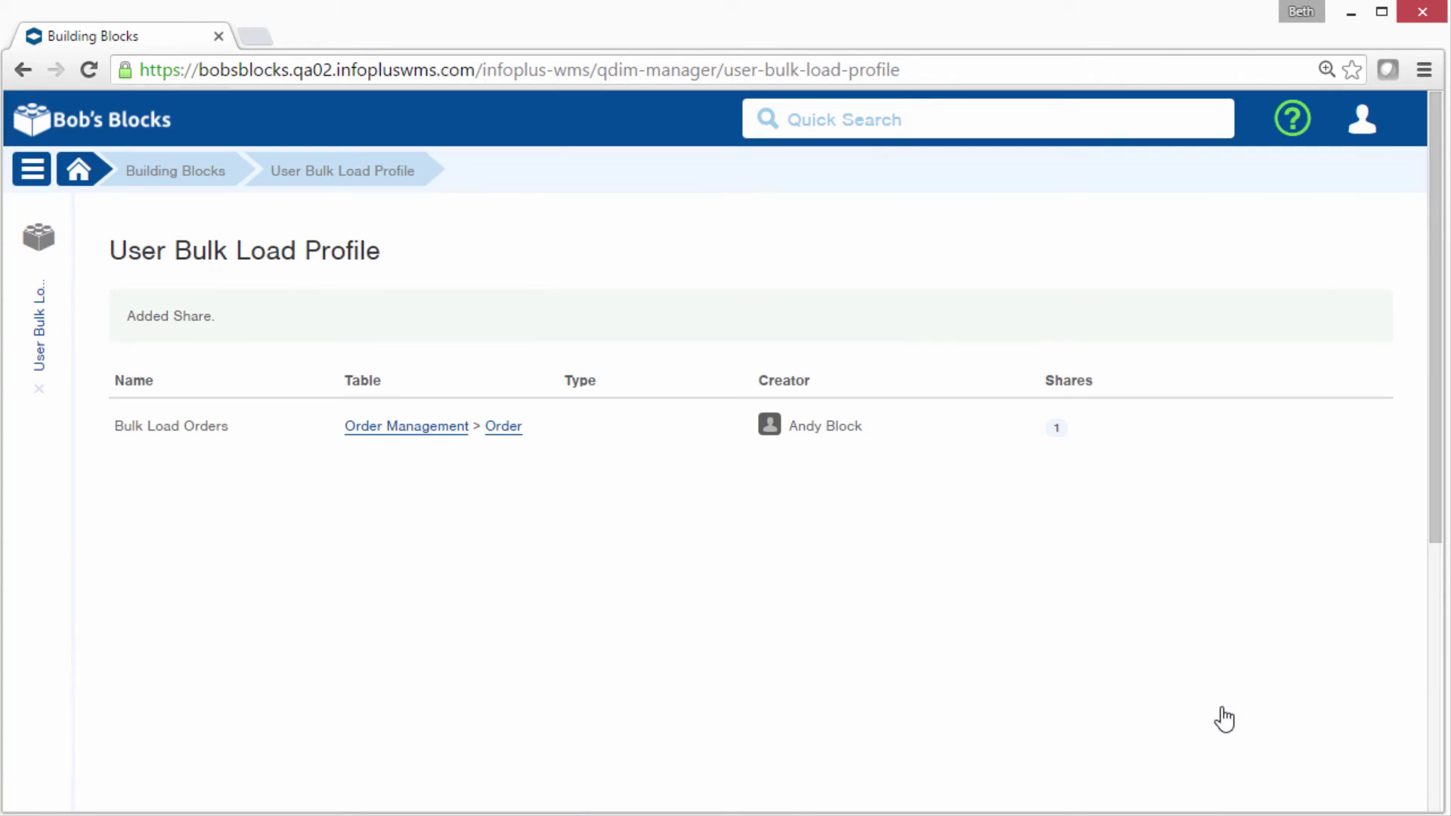